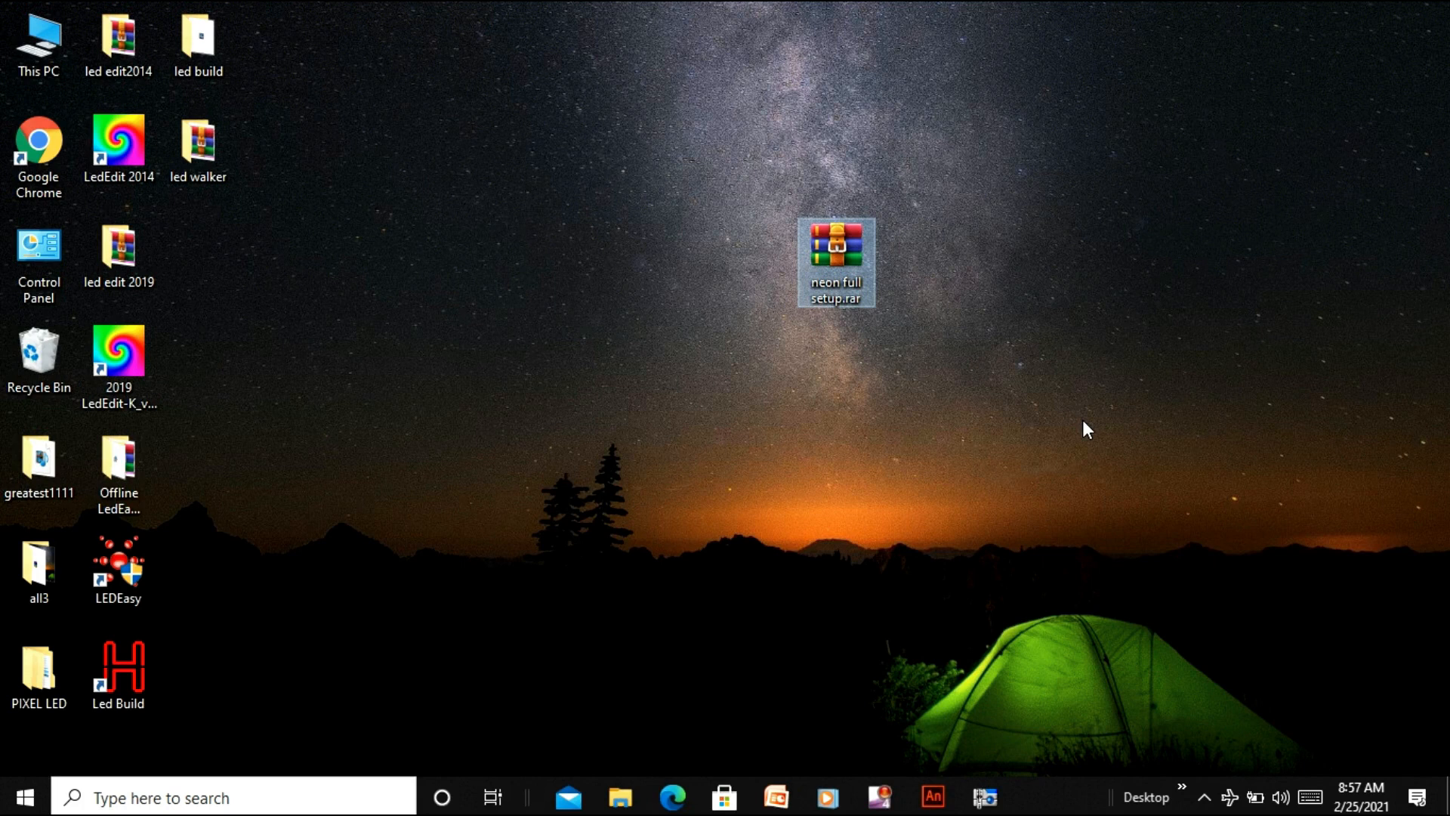
left_click_drag(828, 245, 917, 200)
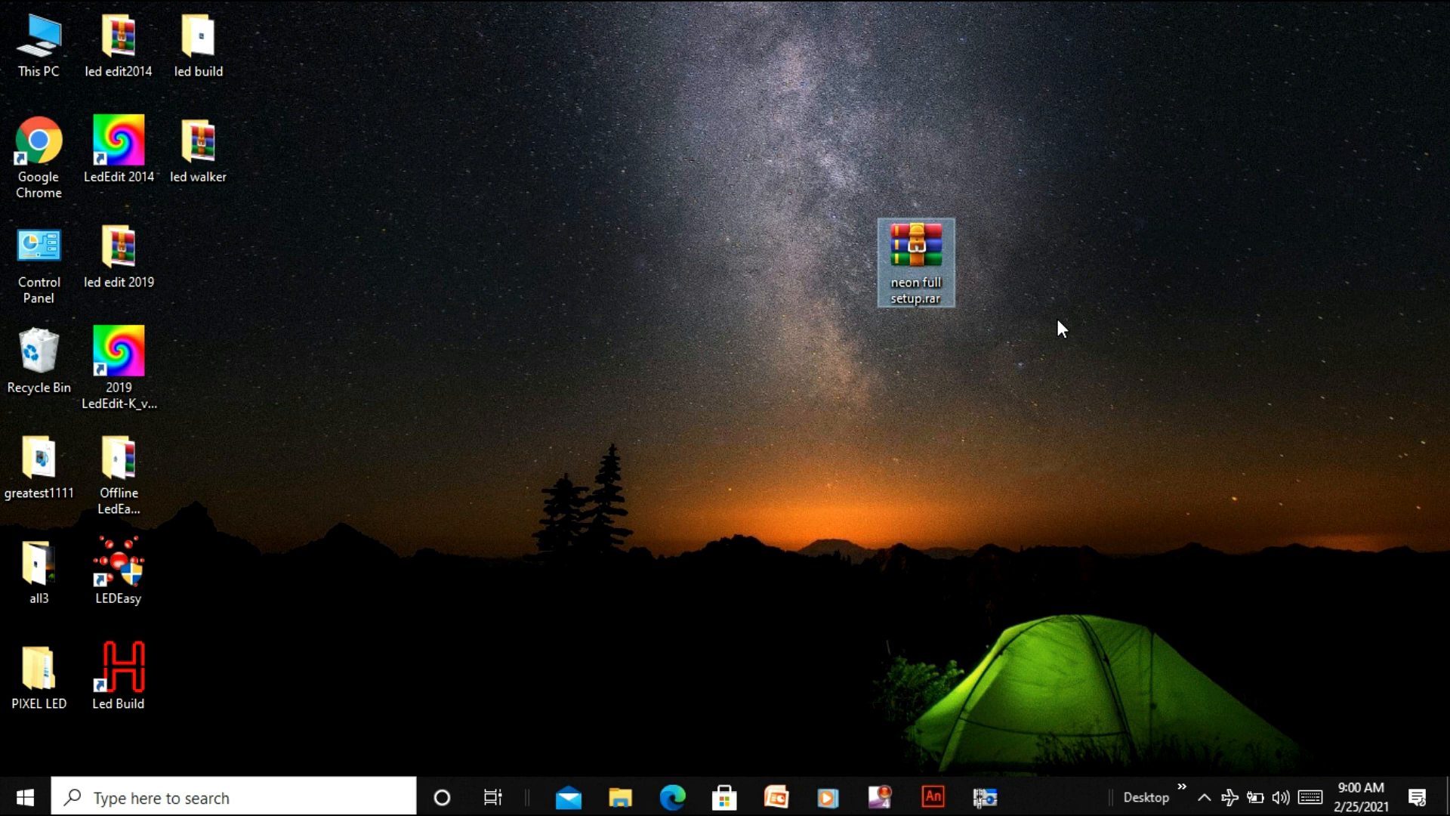
left_click_drag(887, 289, 871, 207)
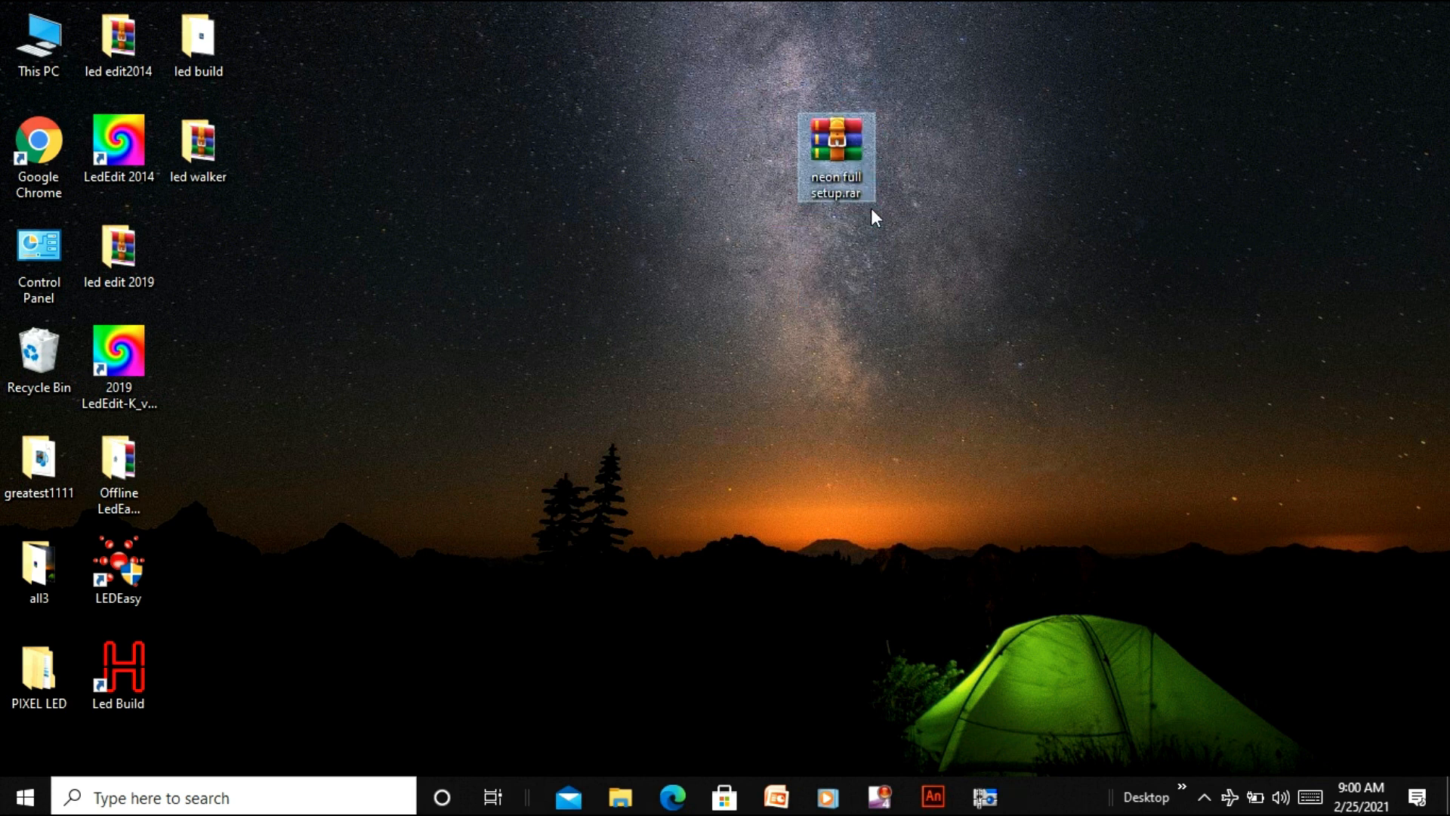
left_click_drag(828, 175, 831, 287)
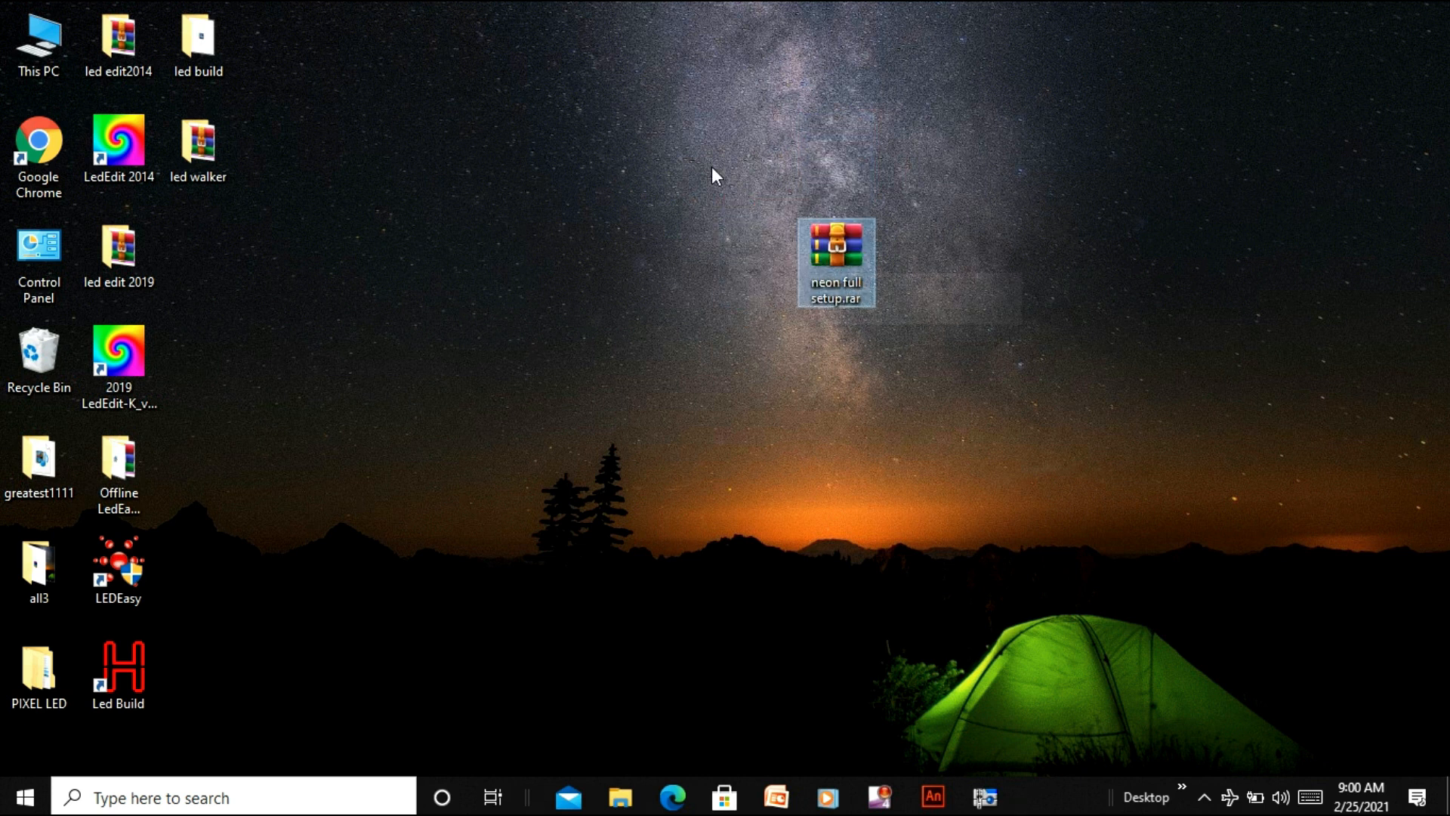
Create a new folder on the desktop and name it neon
right_click(670, 165)
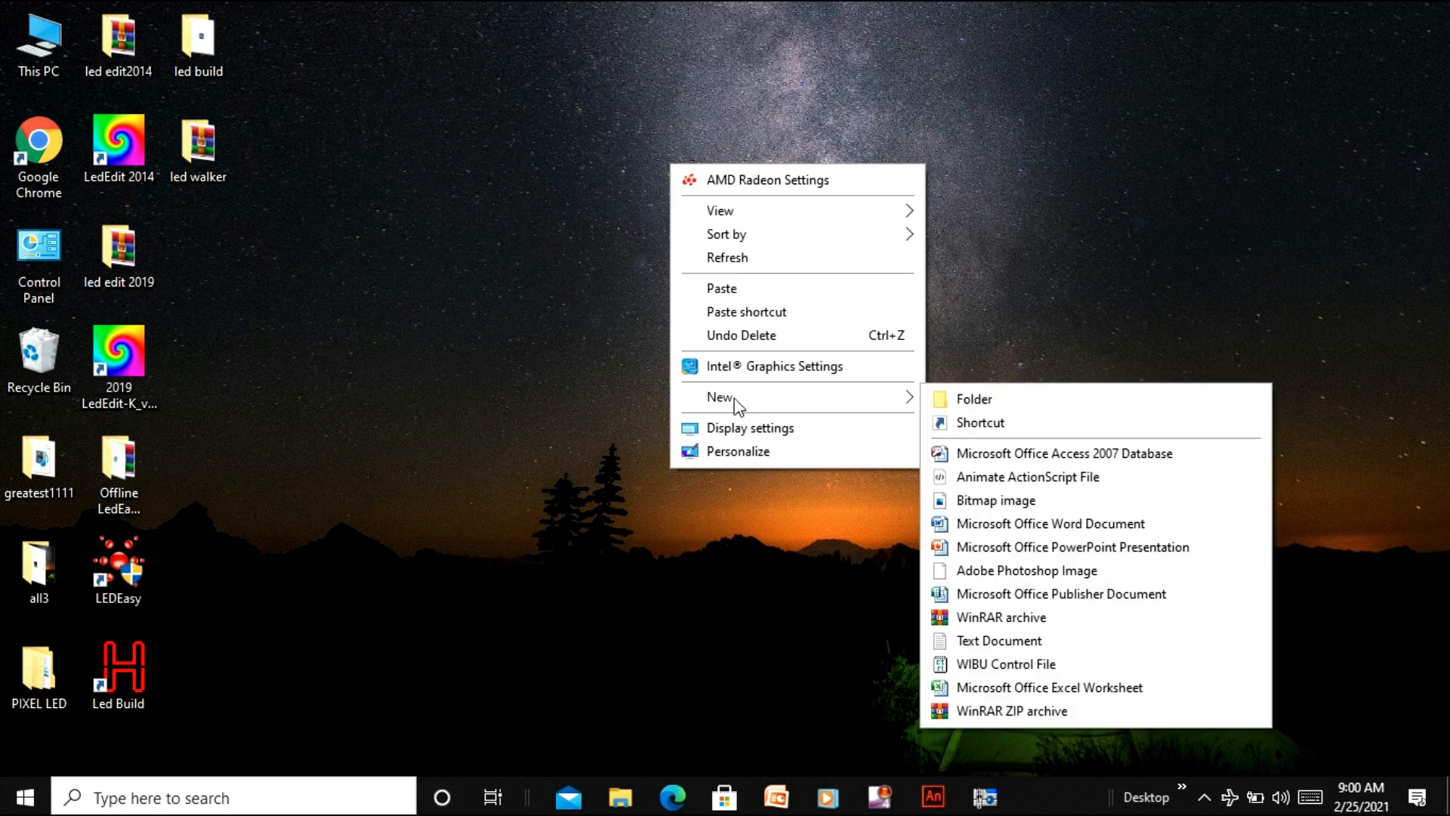
left_click(972, 394)
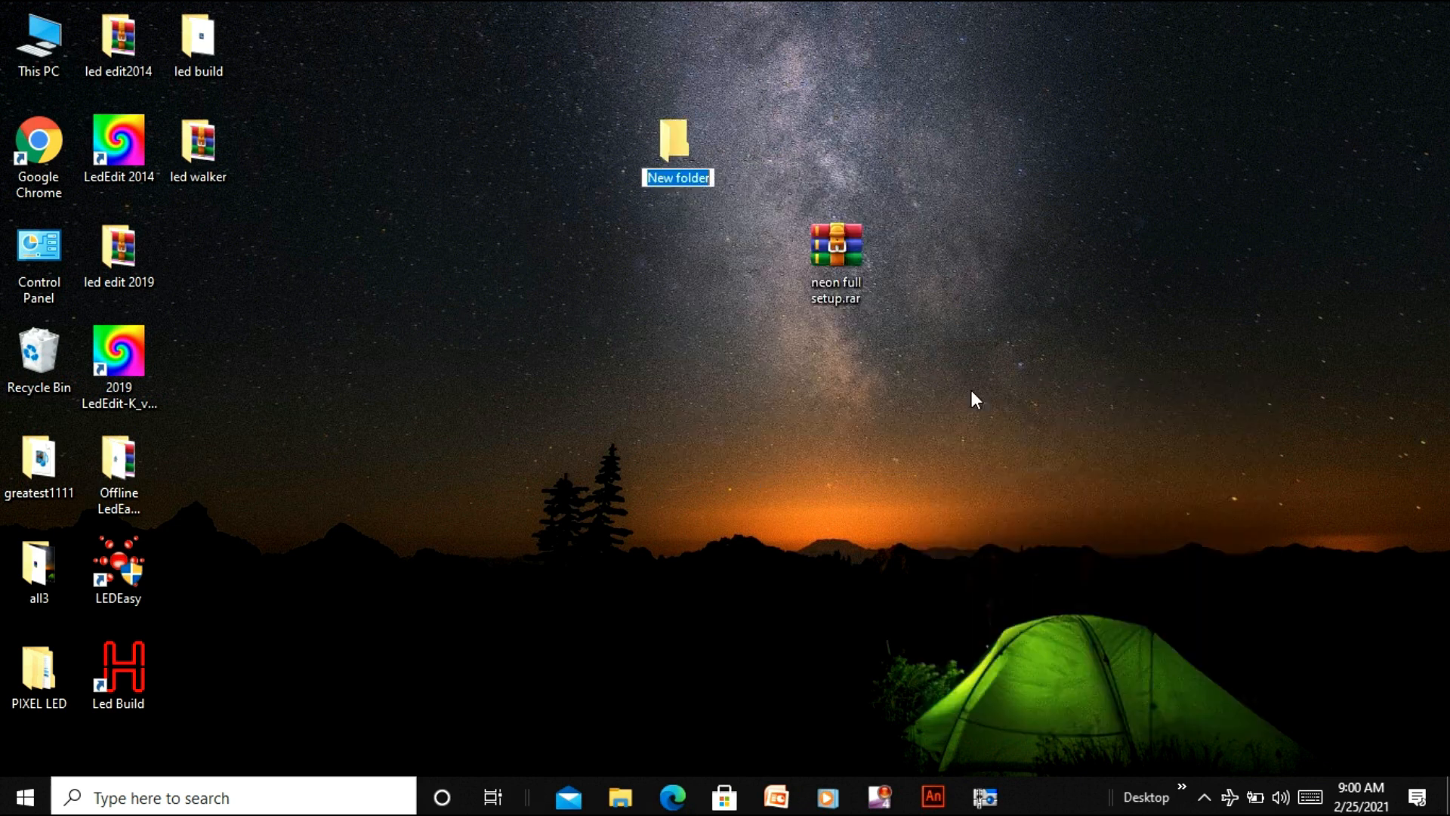
key("BackSpace")
type("no")
key("BackSpace")
type("eon")
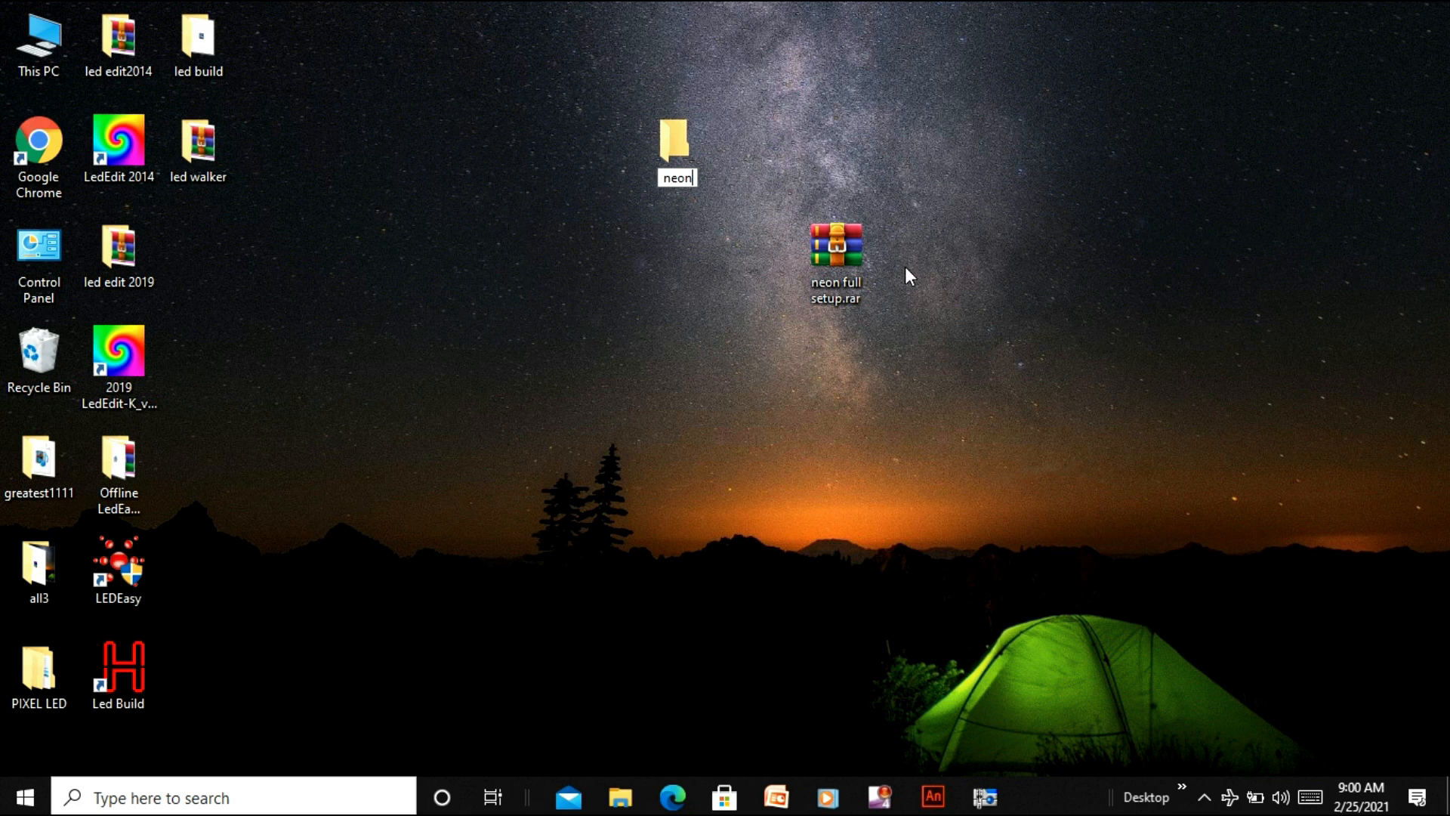
left_click(769, 196)
Move neon full setup.rar from the desktop into the neon folder and open that folder
left_click(831, 261)
left_click_drag(831, 273, 682, 152)
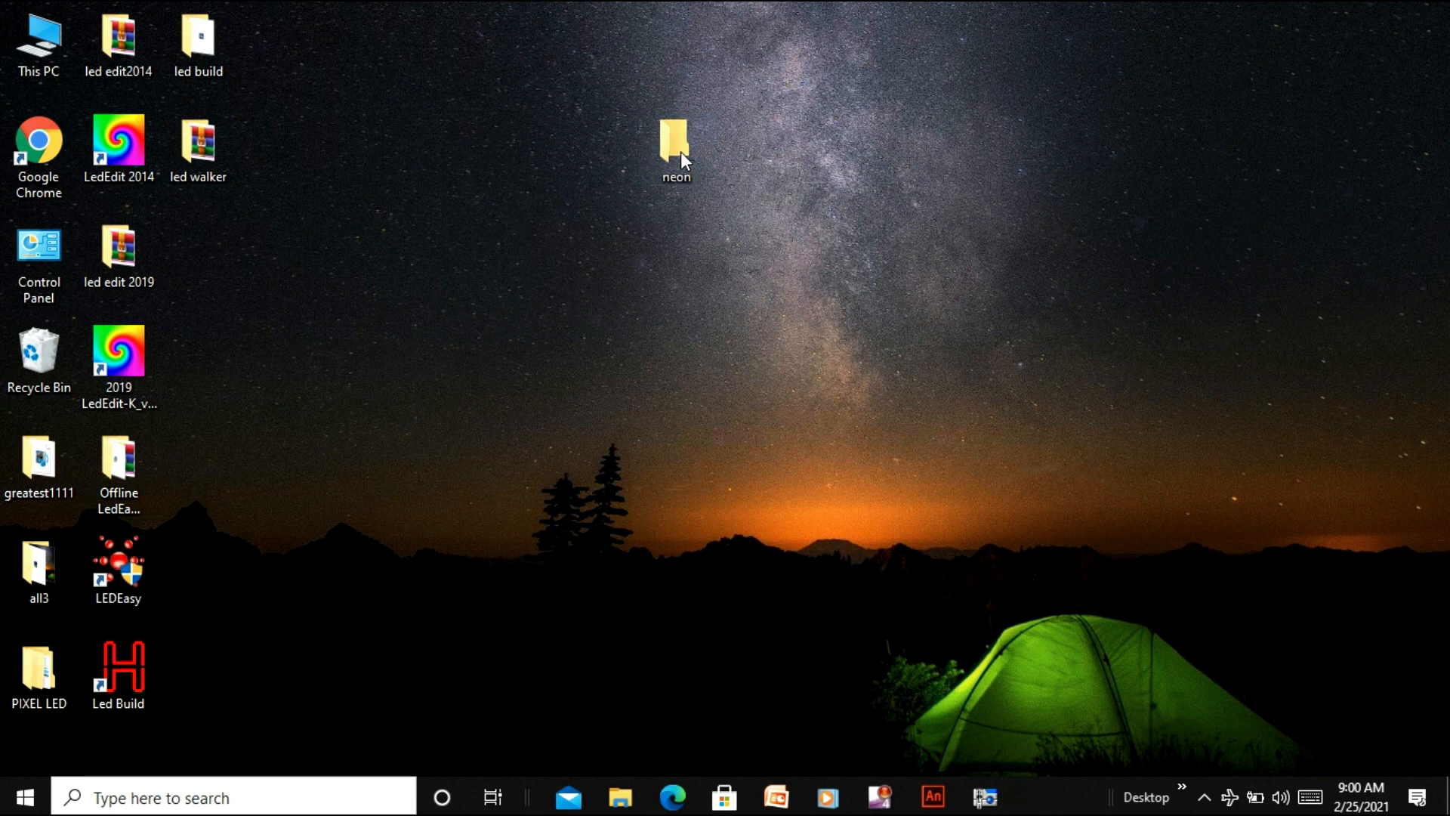
double_click(682, 152)
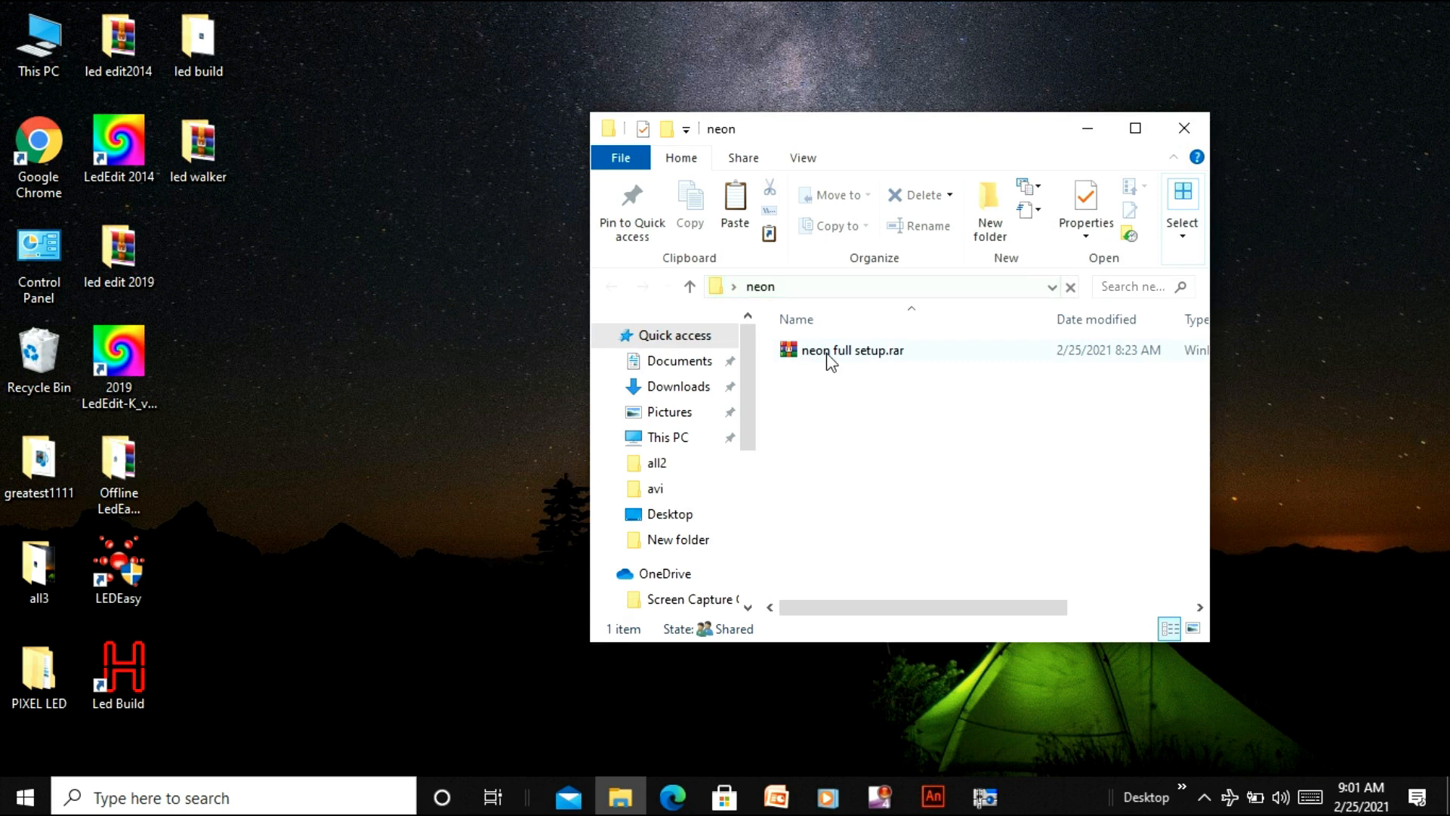
Extract neon full setup.rar directly into the neon folder and maximize the folder window
double_click(830, 361)
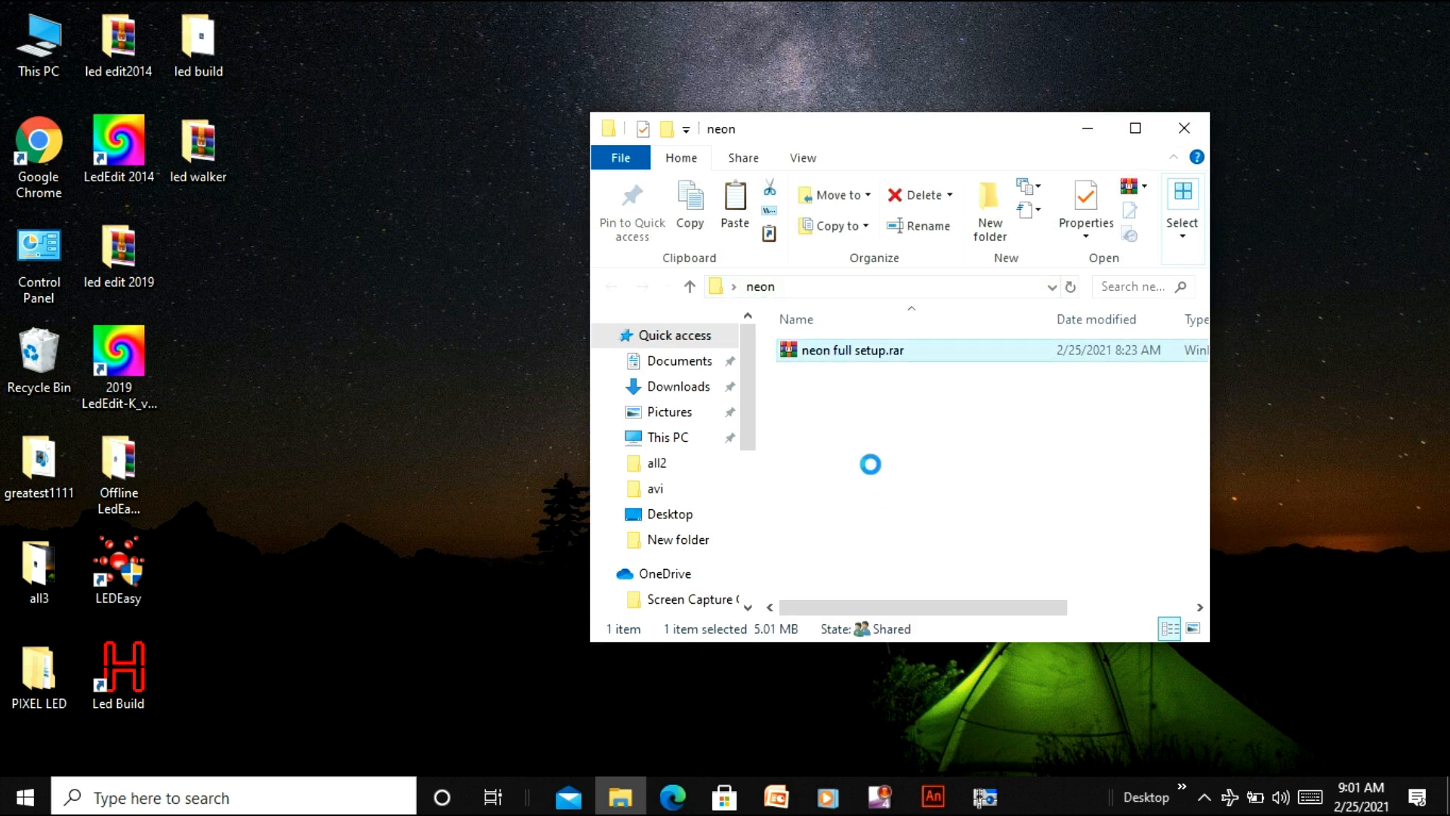
right_click(829, 350)
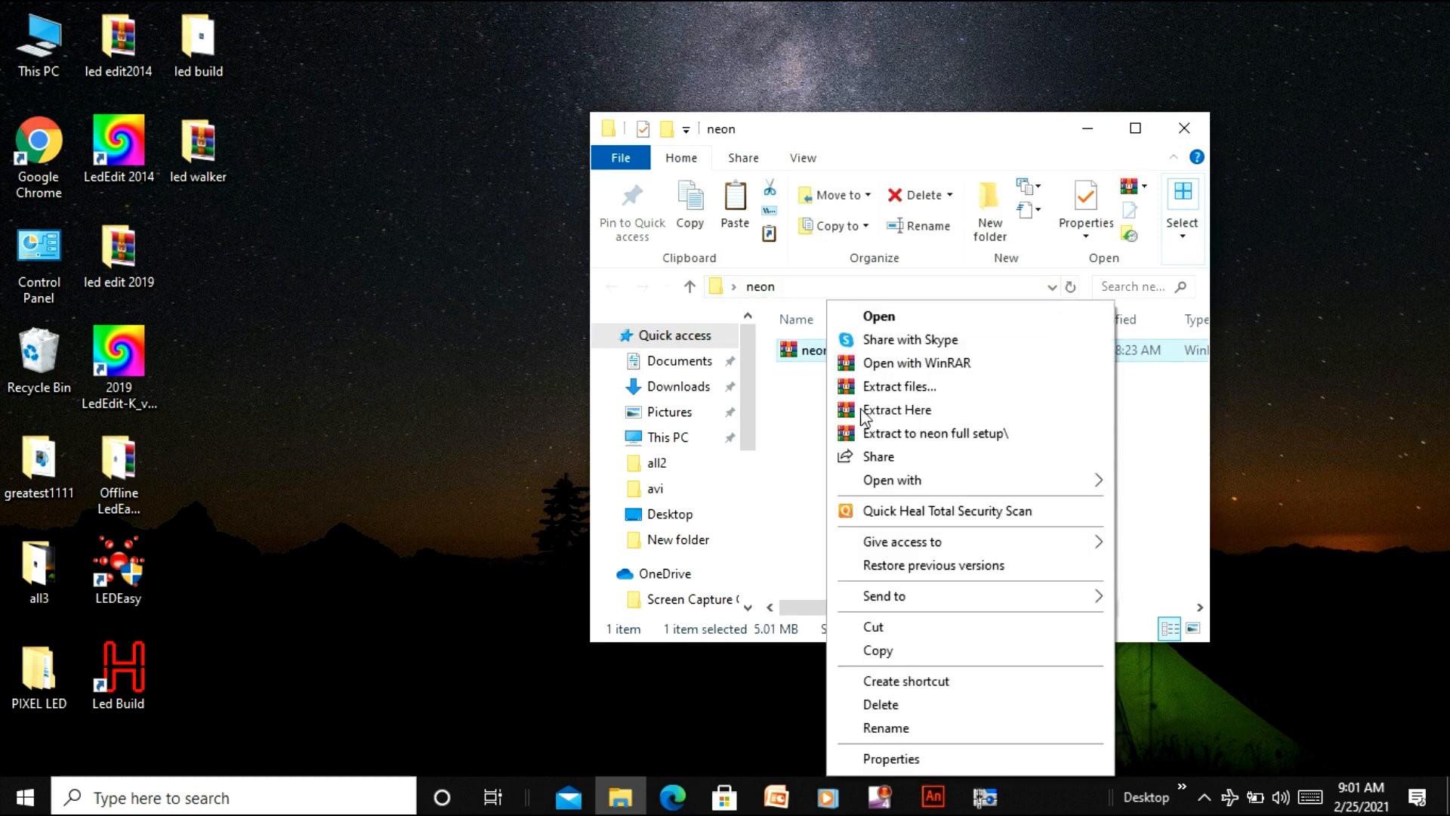
left_click(865, 412)
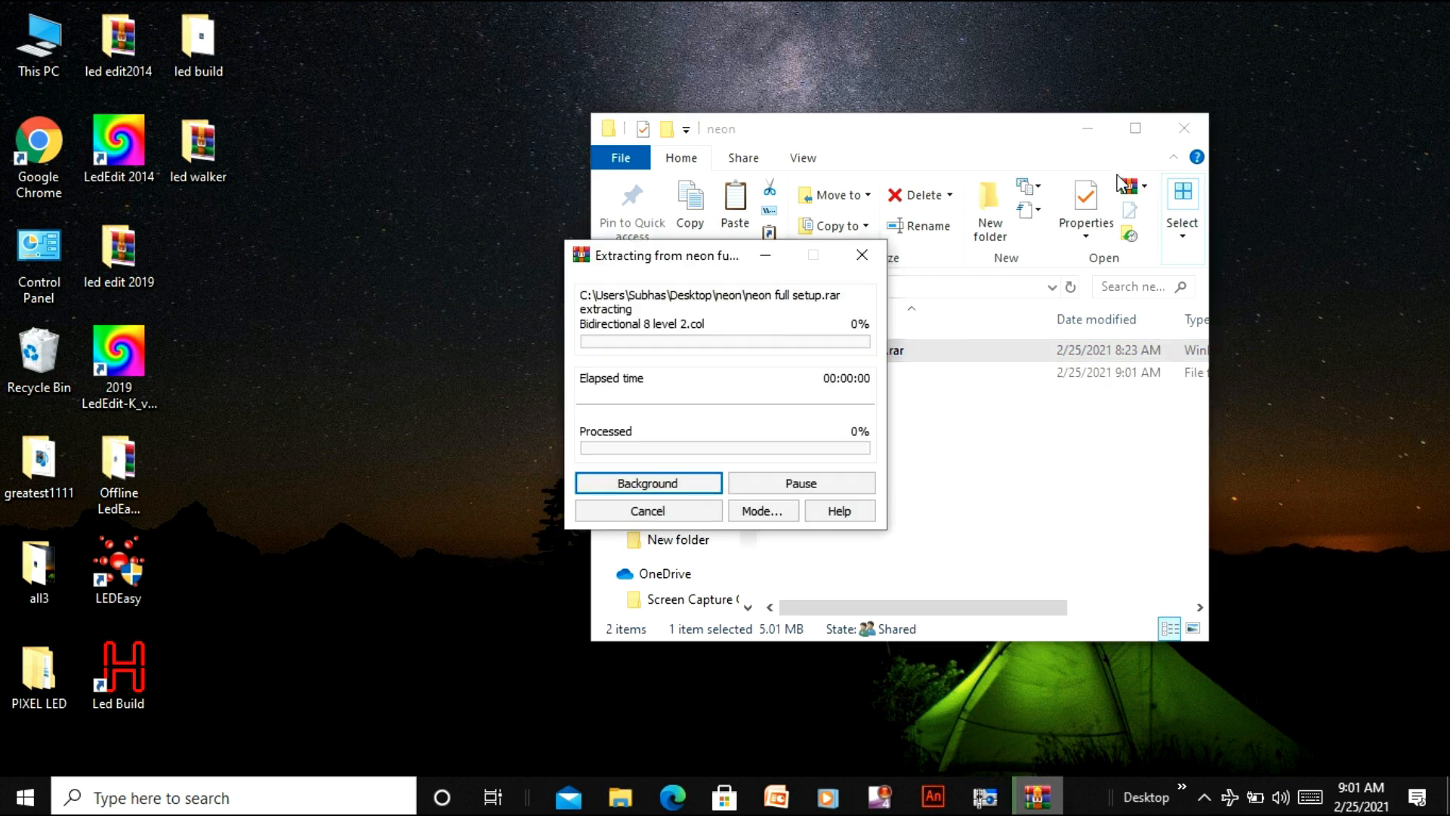
left_click(1131, 127)
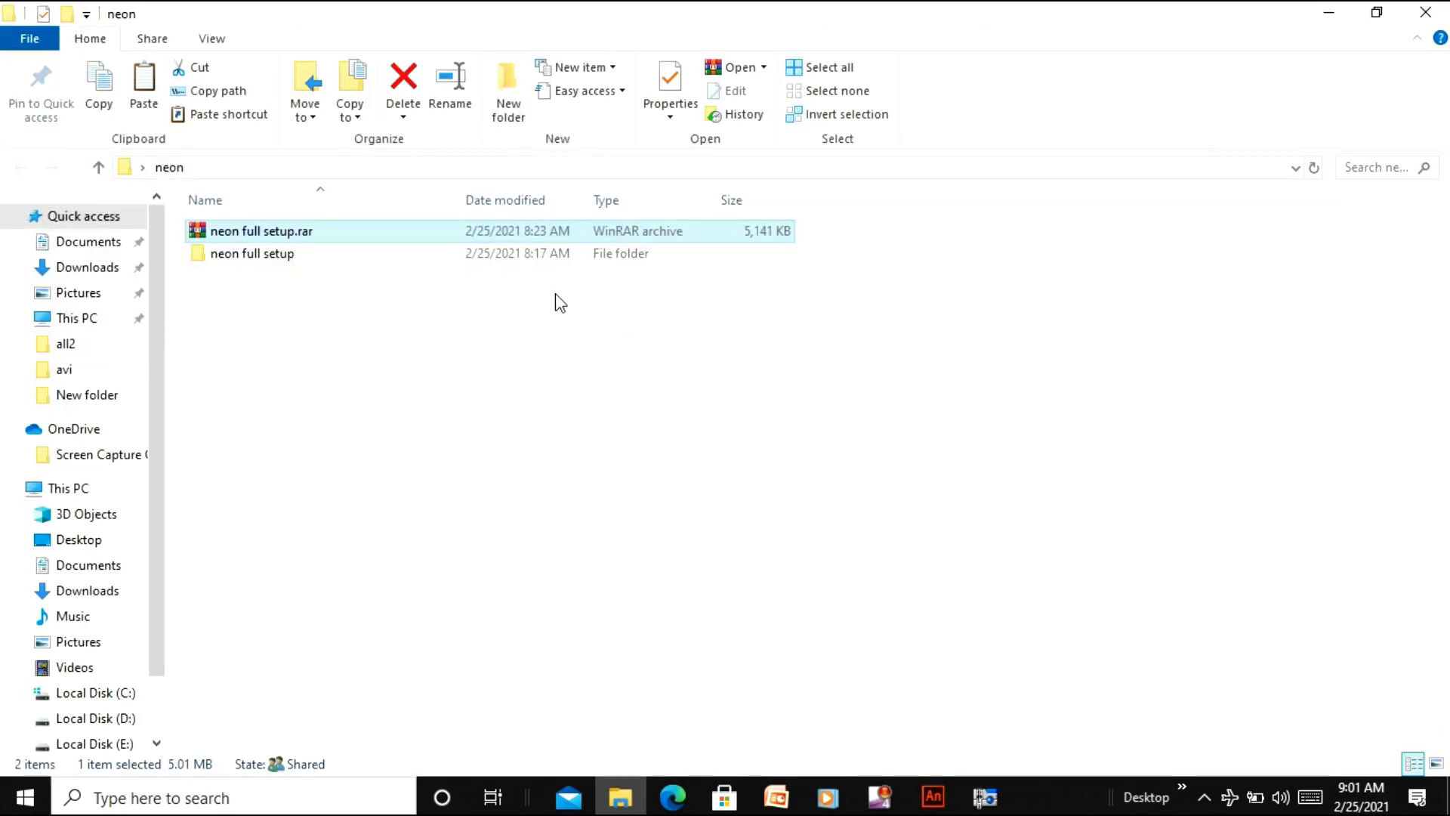
Launch NeonPlay2013.exe from the NeonEdit2013 folder inside the extracted neon full setup folder
left_click(508, 255)
double_click(508, 255)
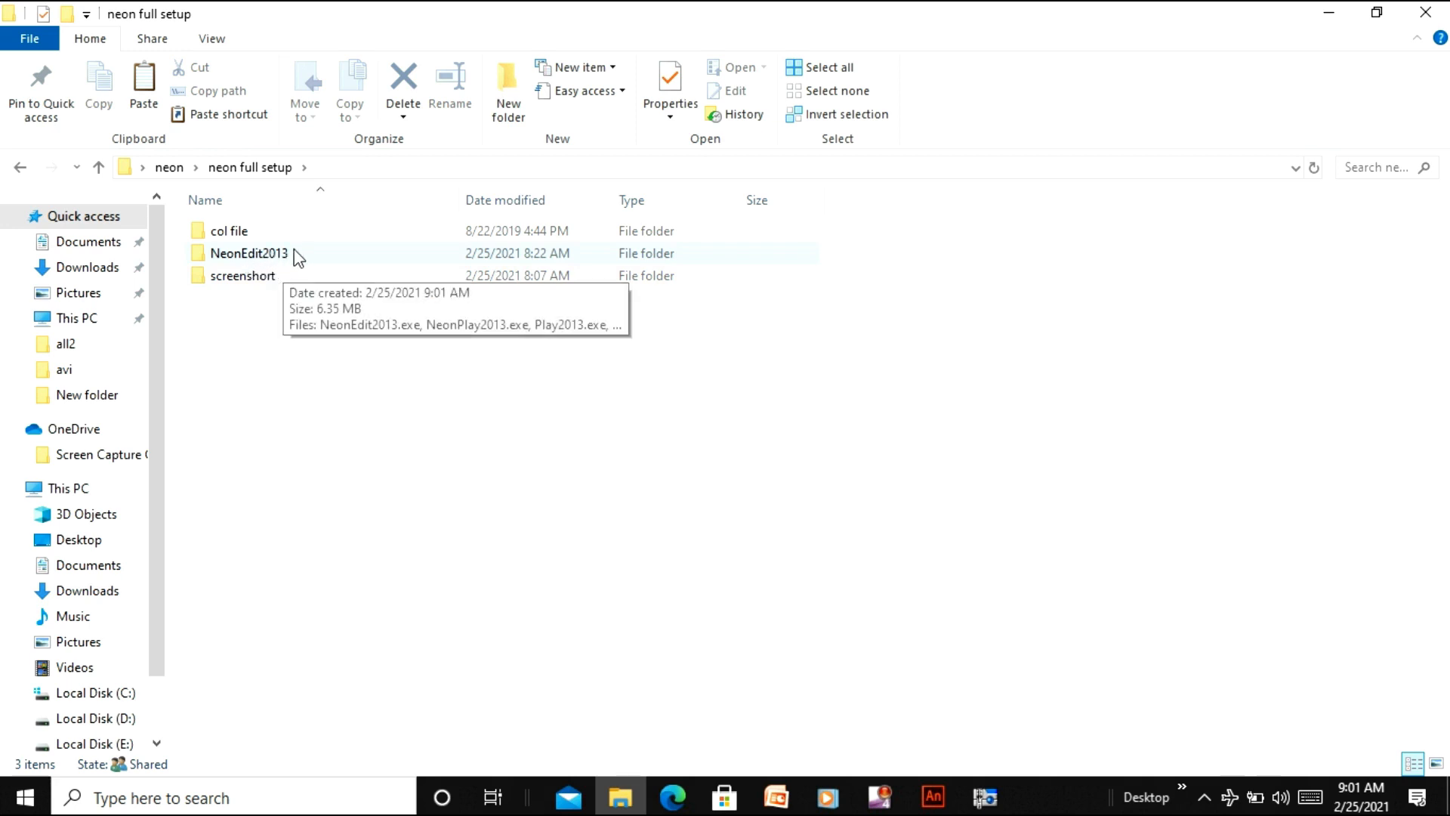
double_click(299, 258)
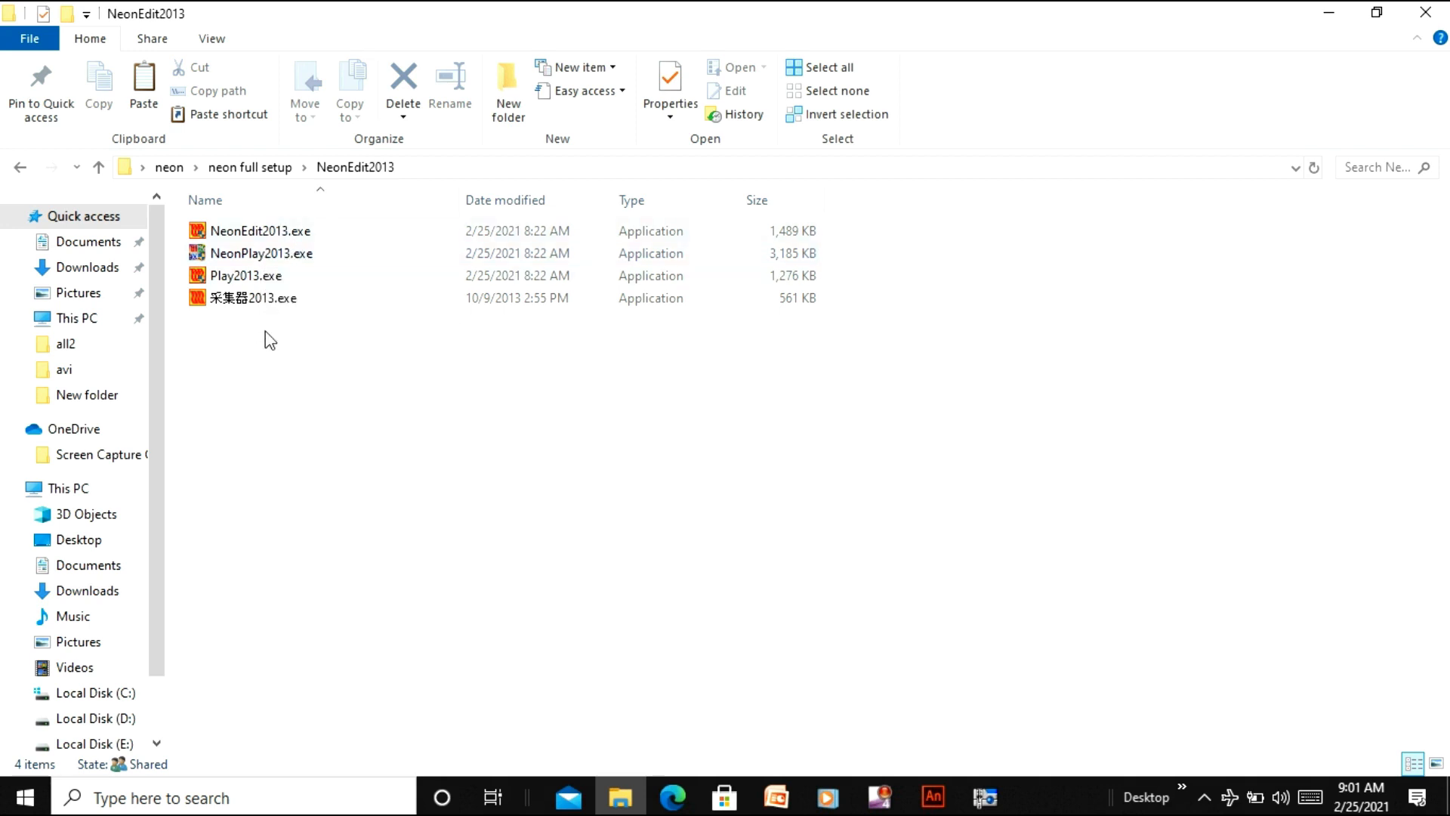
left_click(296, 255)
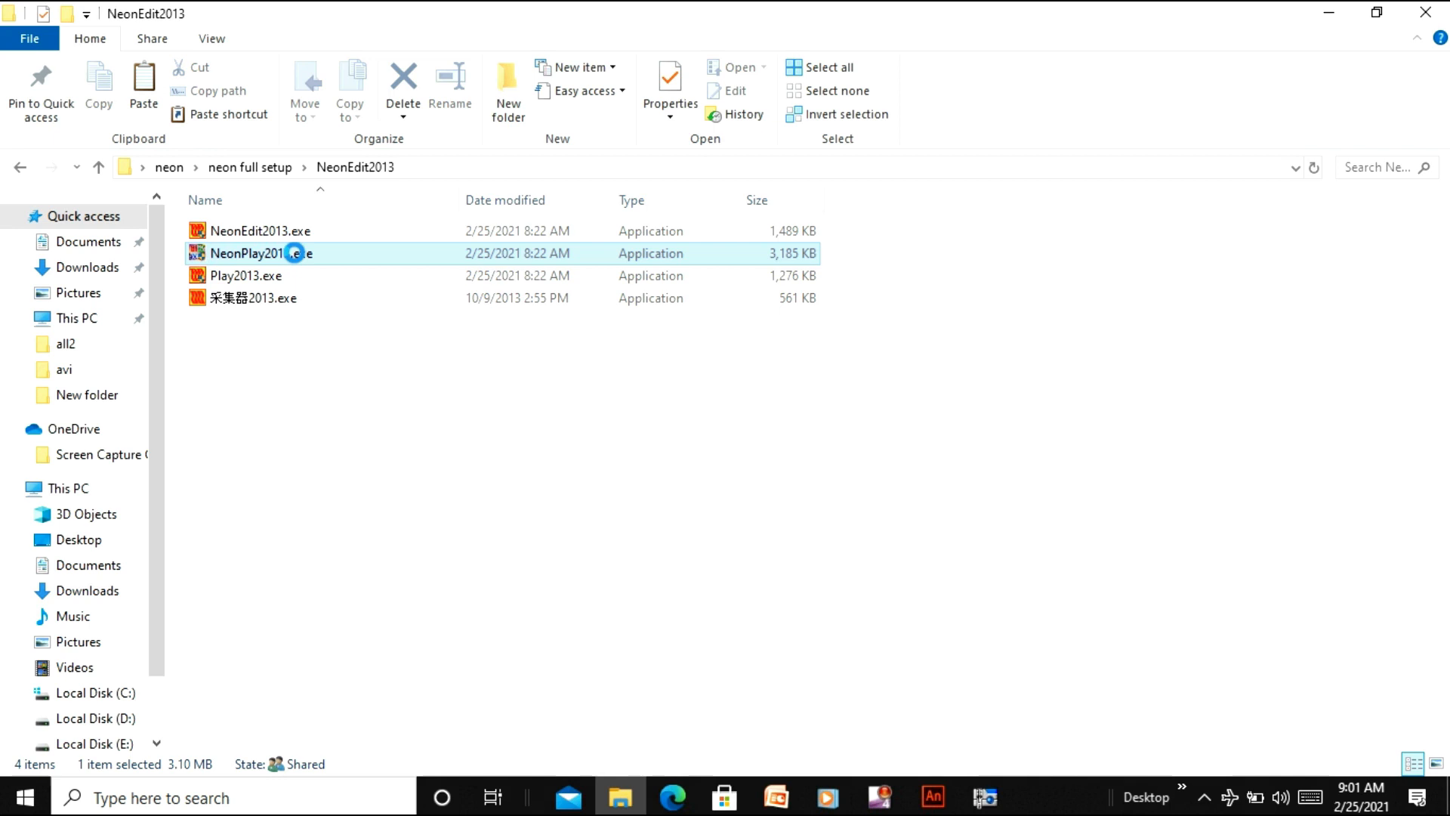
double_click(406, 260)
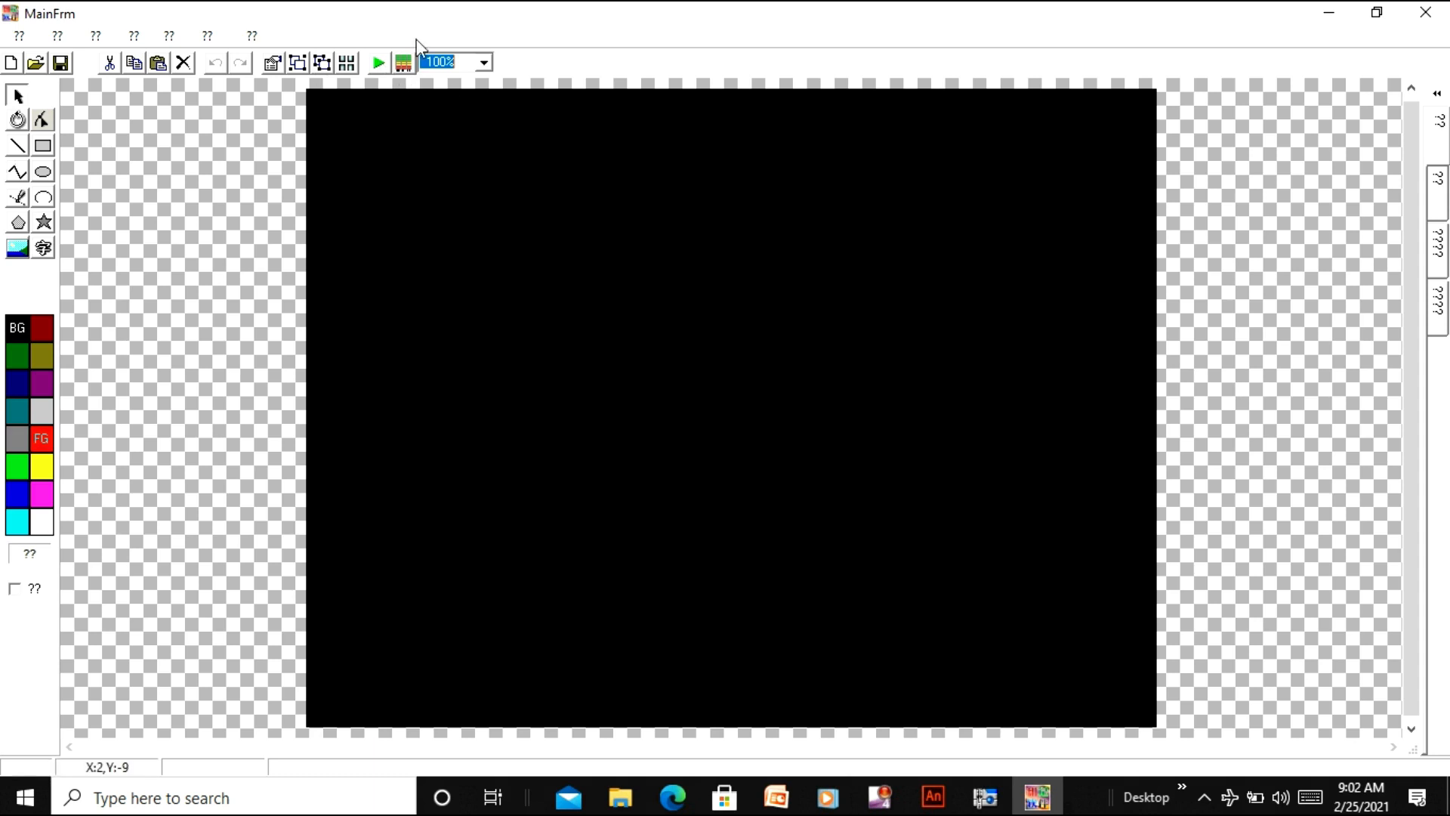
View the grid program window of NeonPlay2013, and minimize all open windows to return to the desktop
left_click(404, 64)
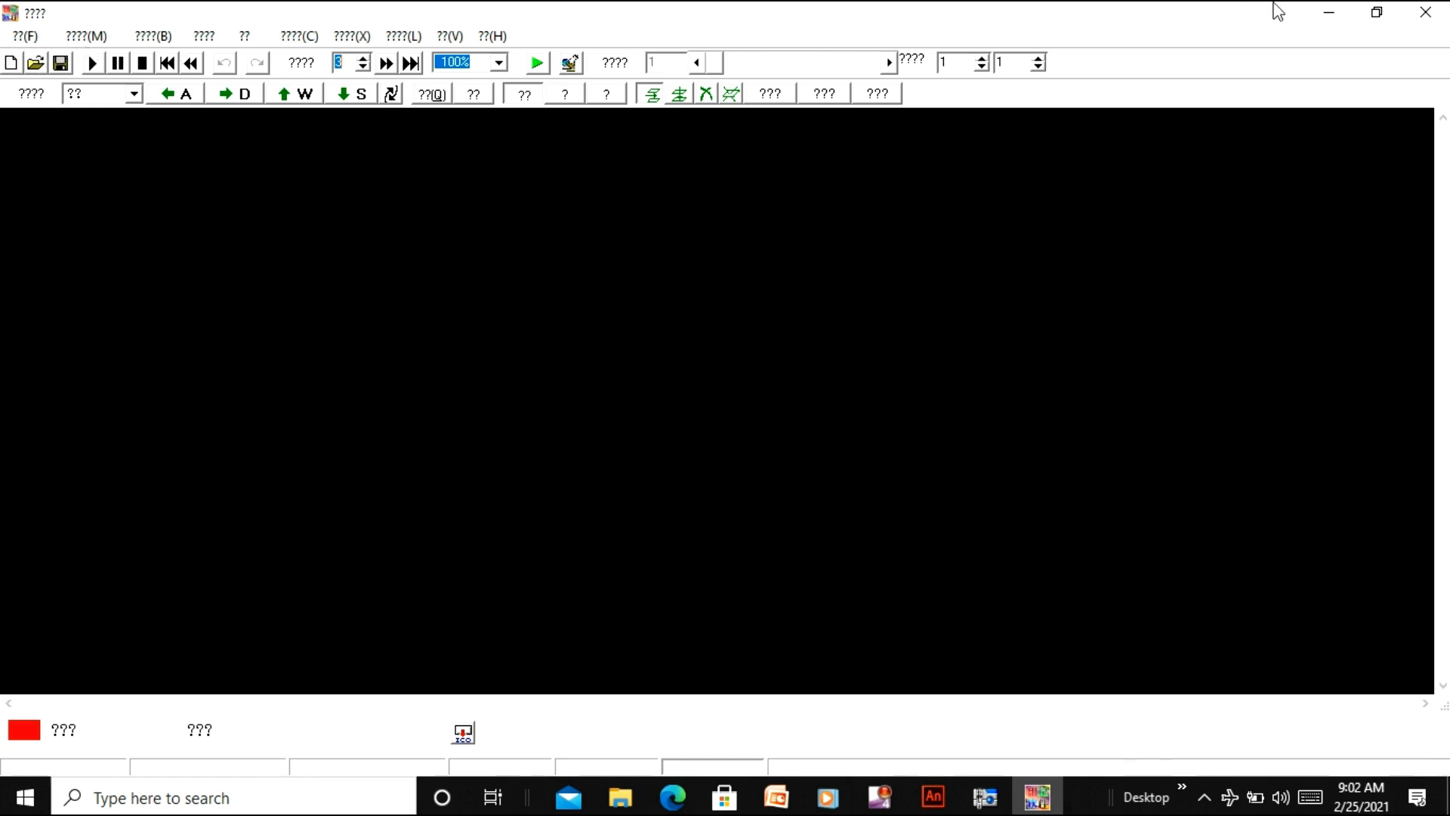
left_click(1335, 11)
left_click(1335, 10)
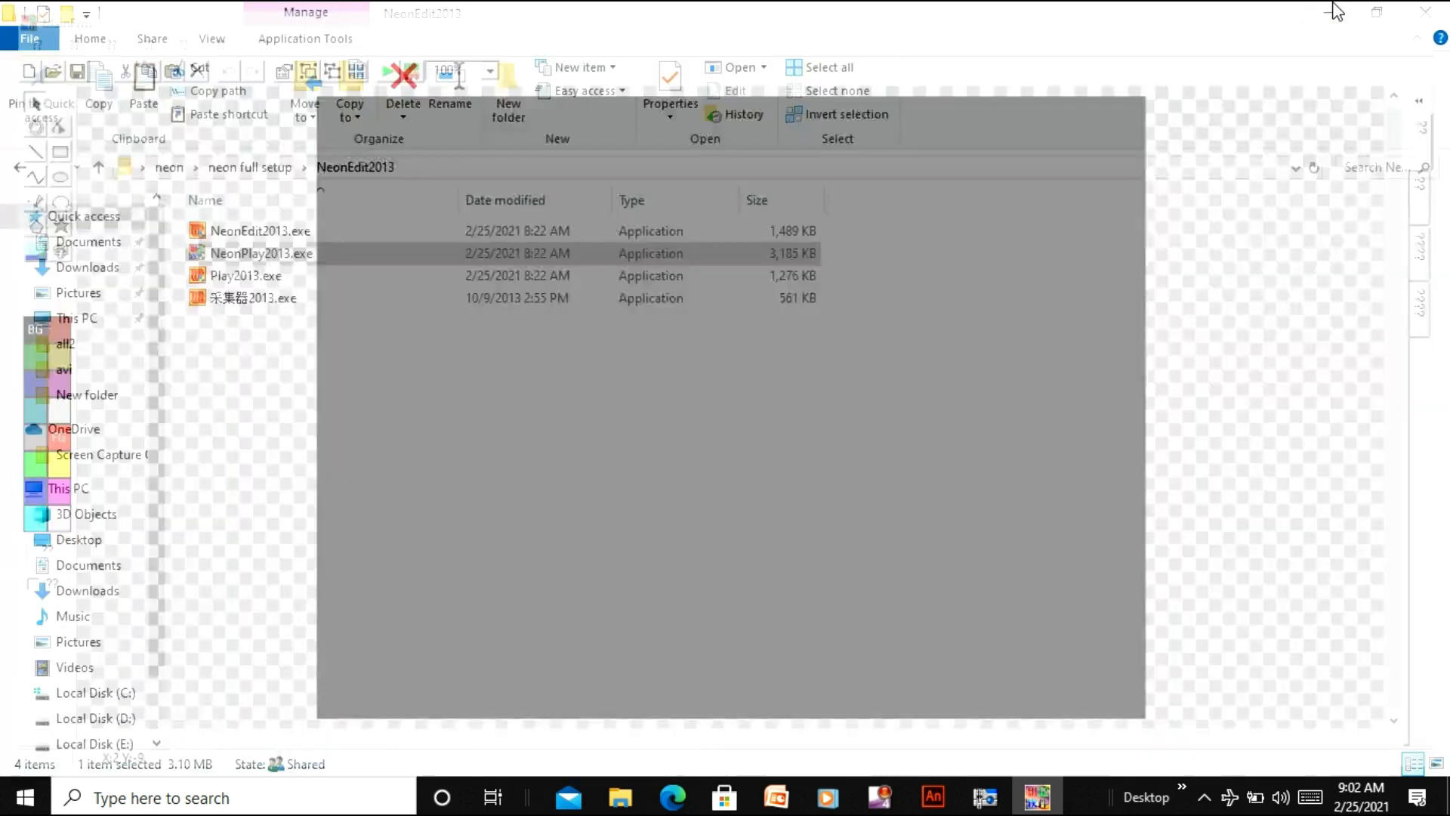
left_click(1335, 10)
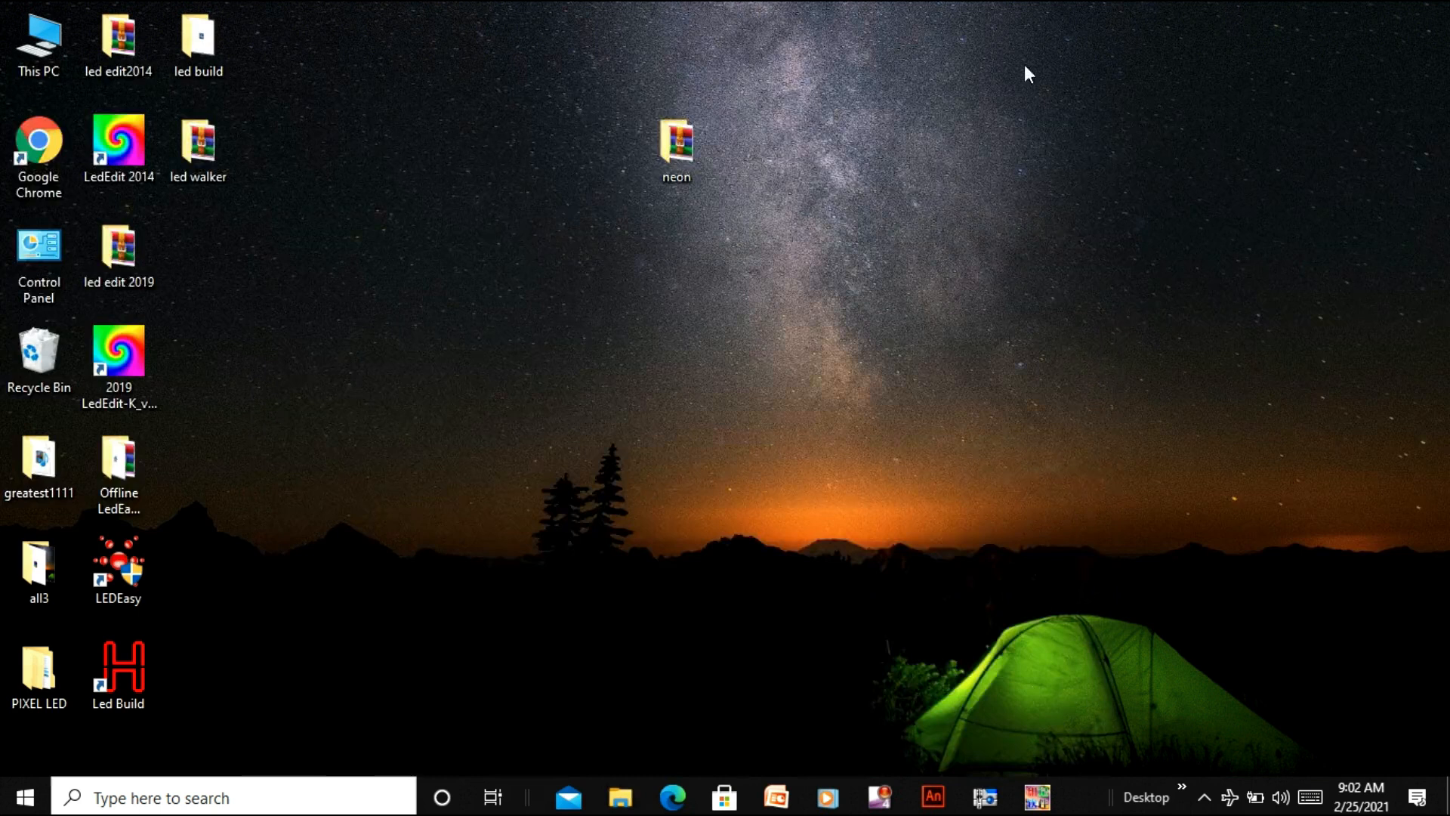
Open Screenshot (2).png from the screenshort folder inside neon full setup in the desktop's neon folder
double_click(696, 161)
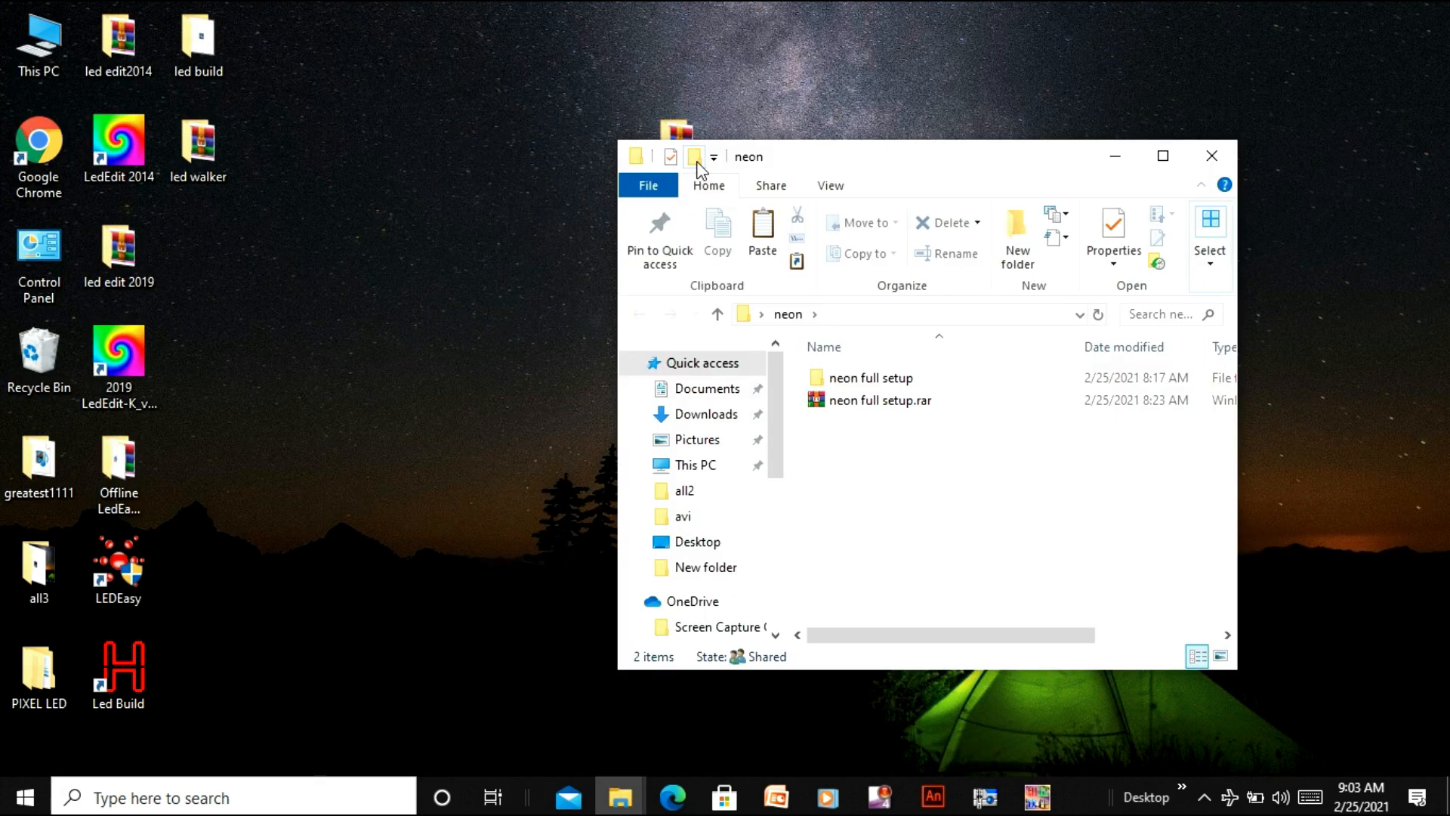
left_click(900, 379)
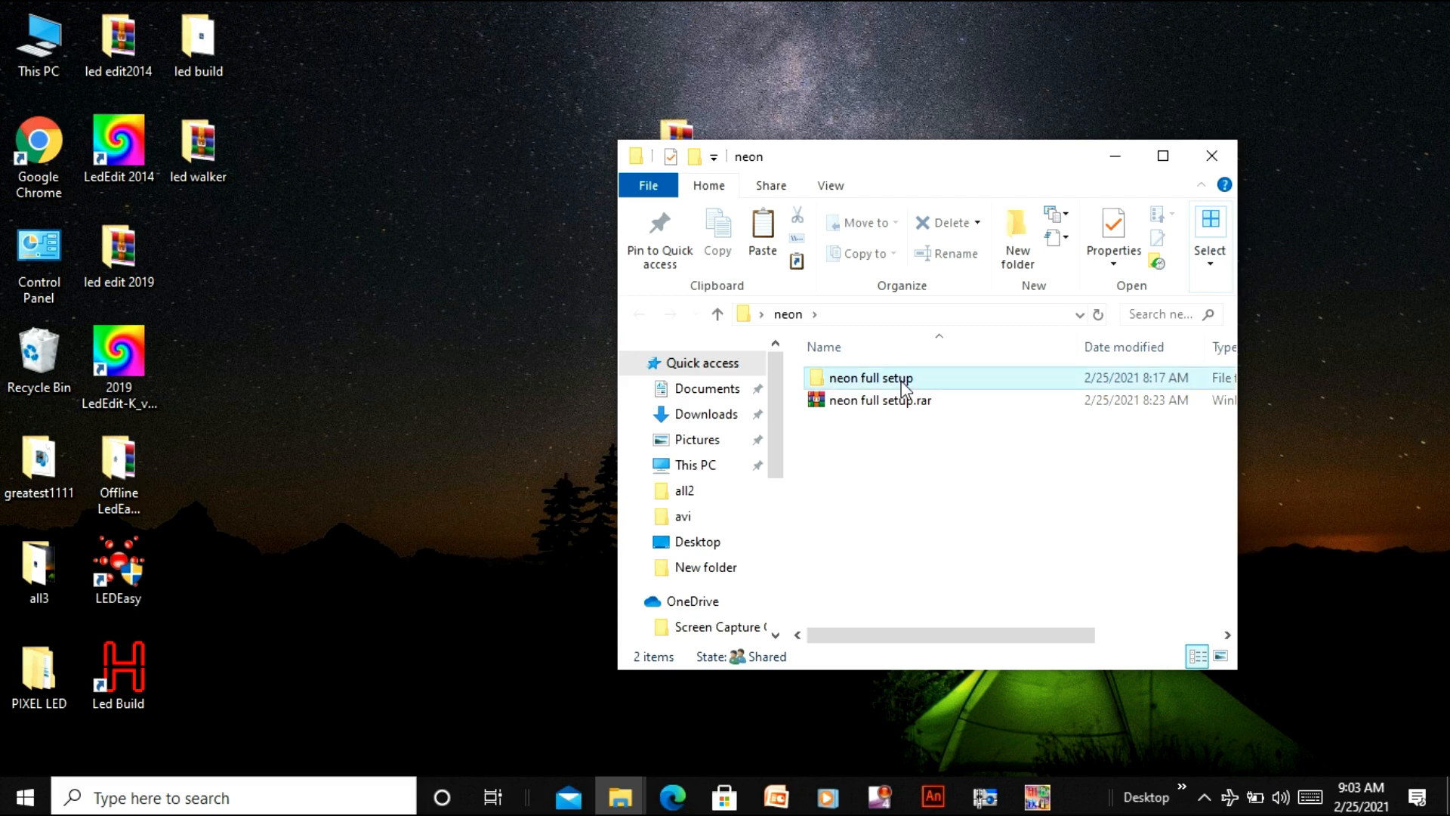
double_click(900, 379)
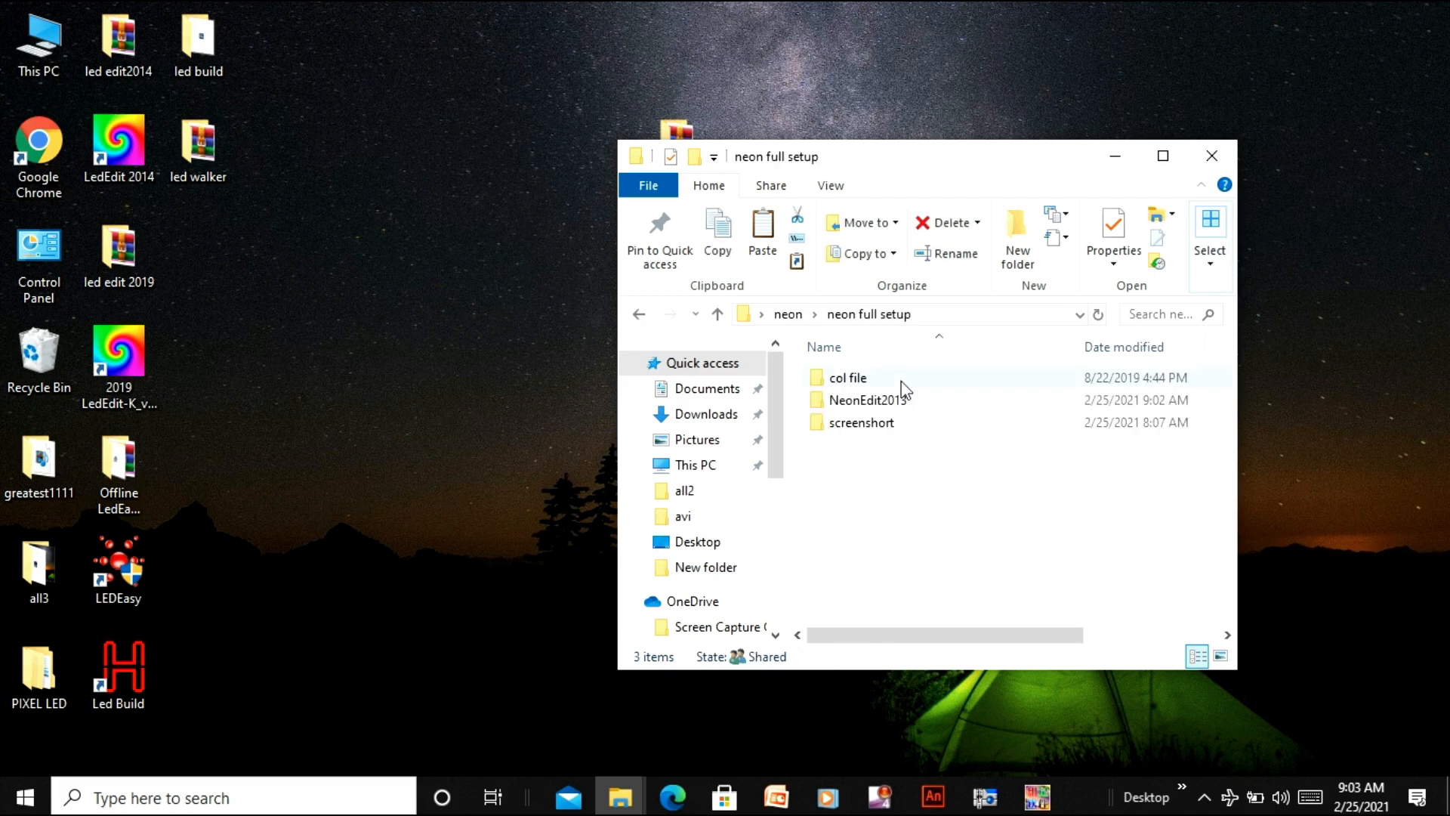
double_click(875, 429)
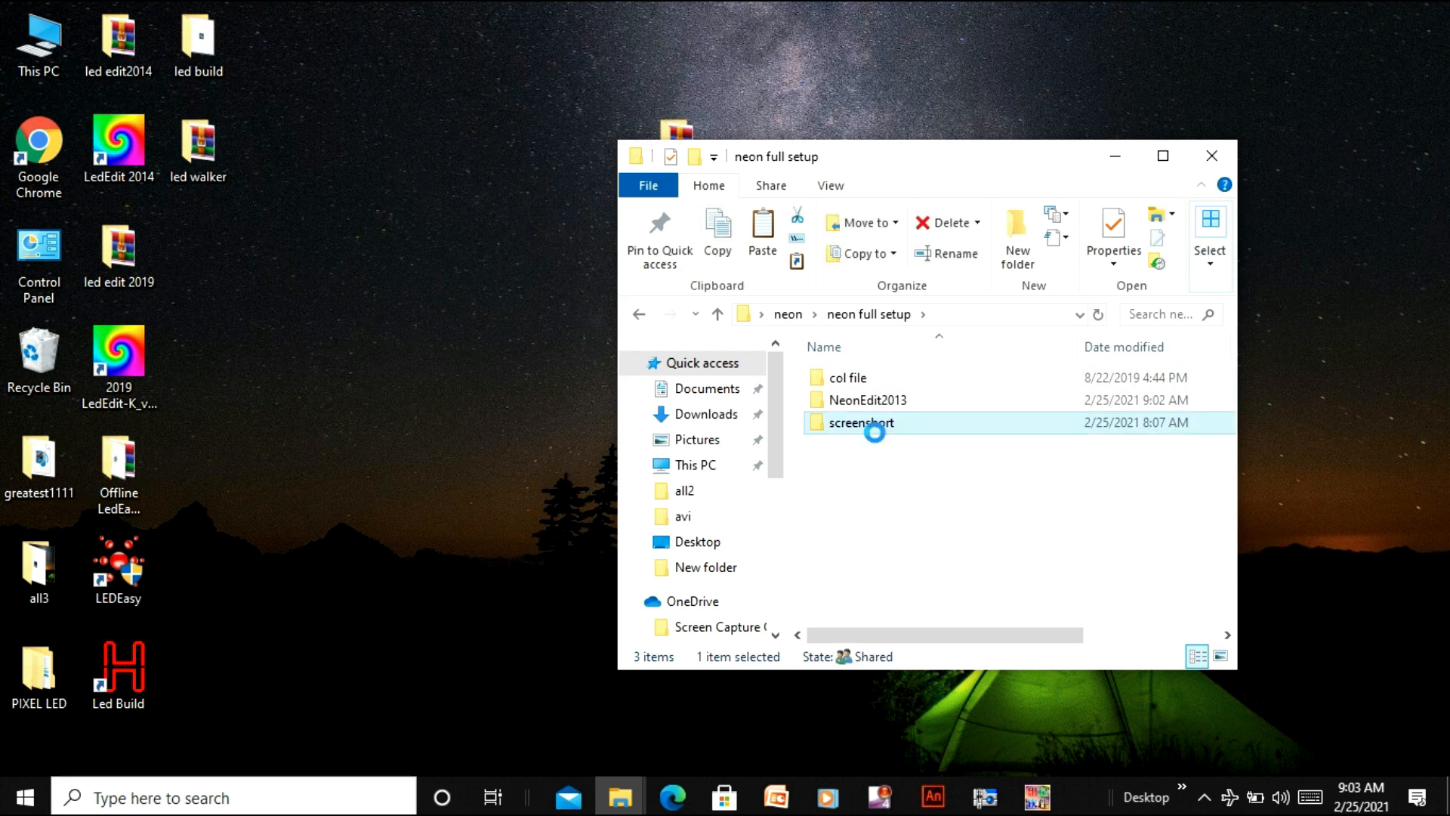
left_click(1164, 155)
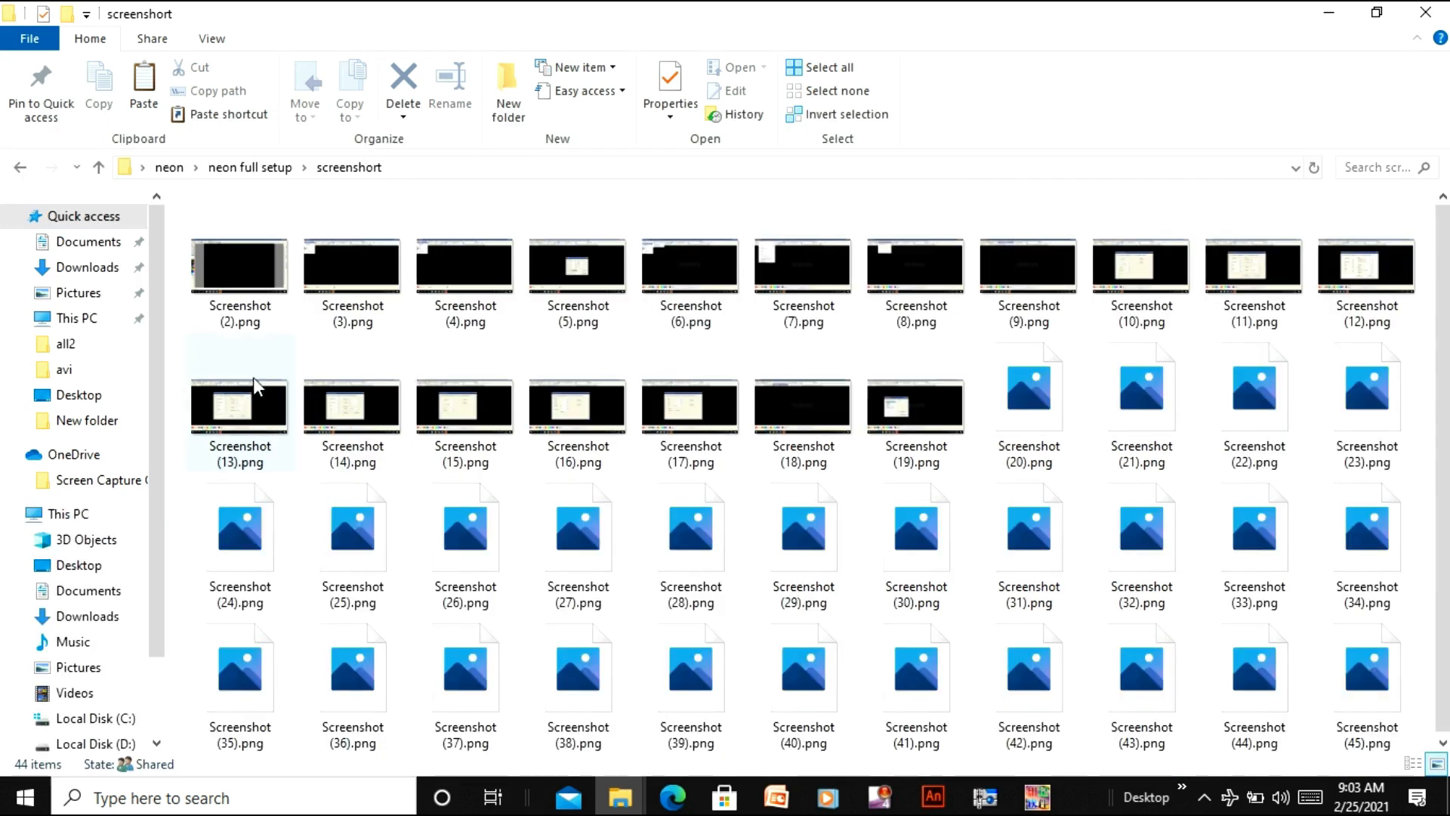
double_click(223, 306)
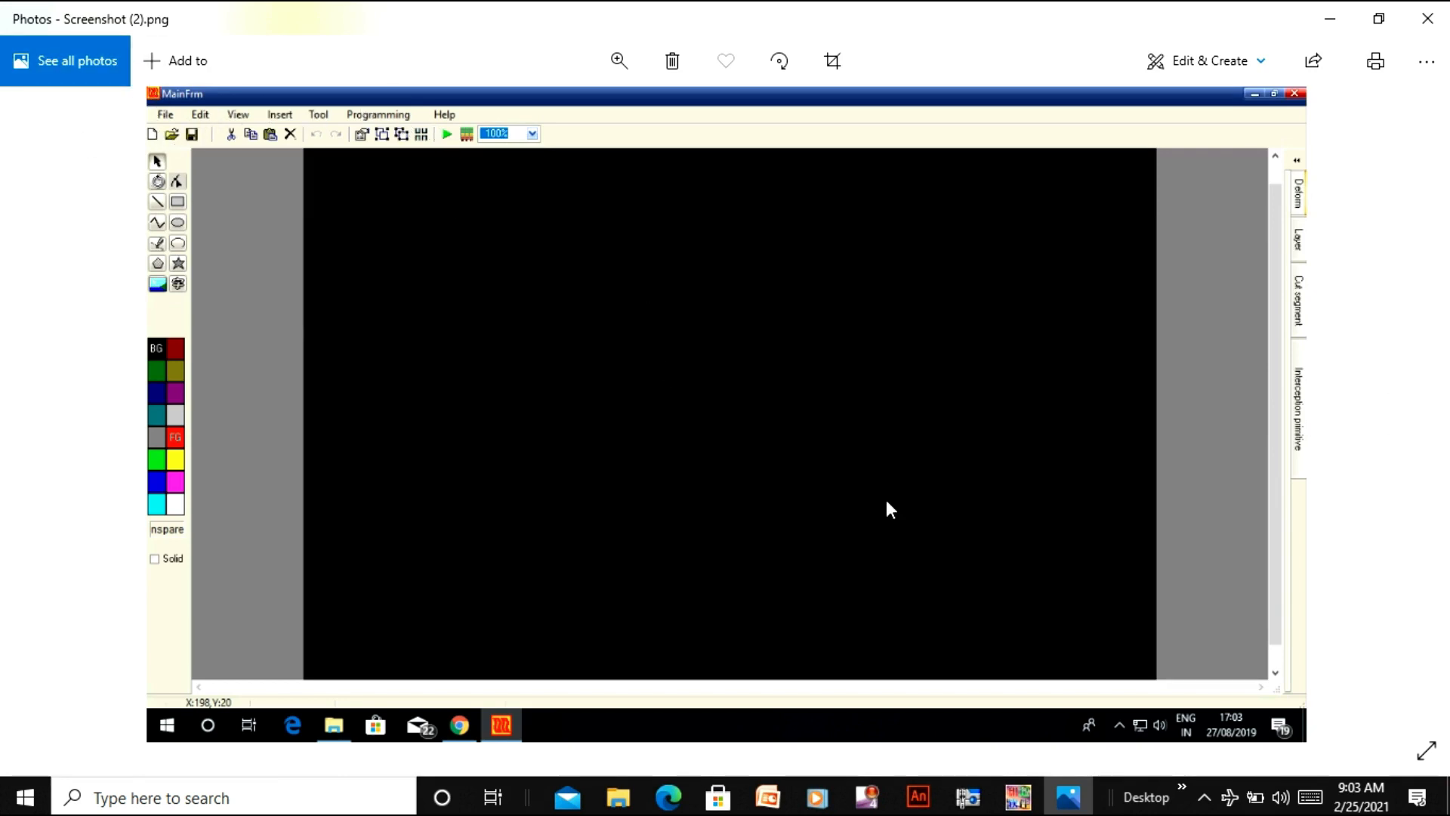
Compare the NeonPlay2013 main window with its English version in Screenshot (2).png, and minimize the Photos window
left_click(1018, 797)
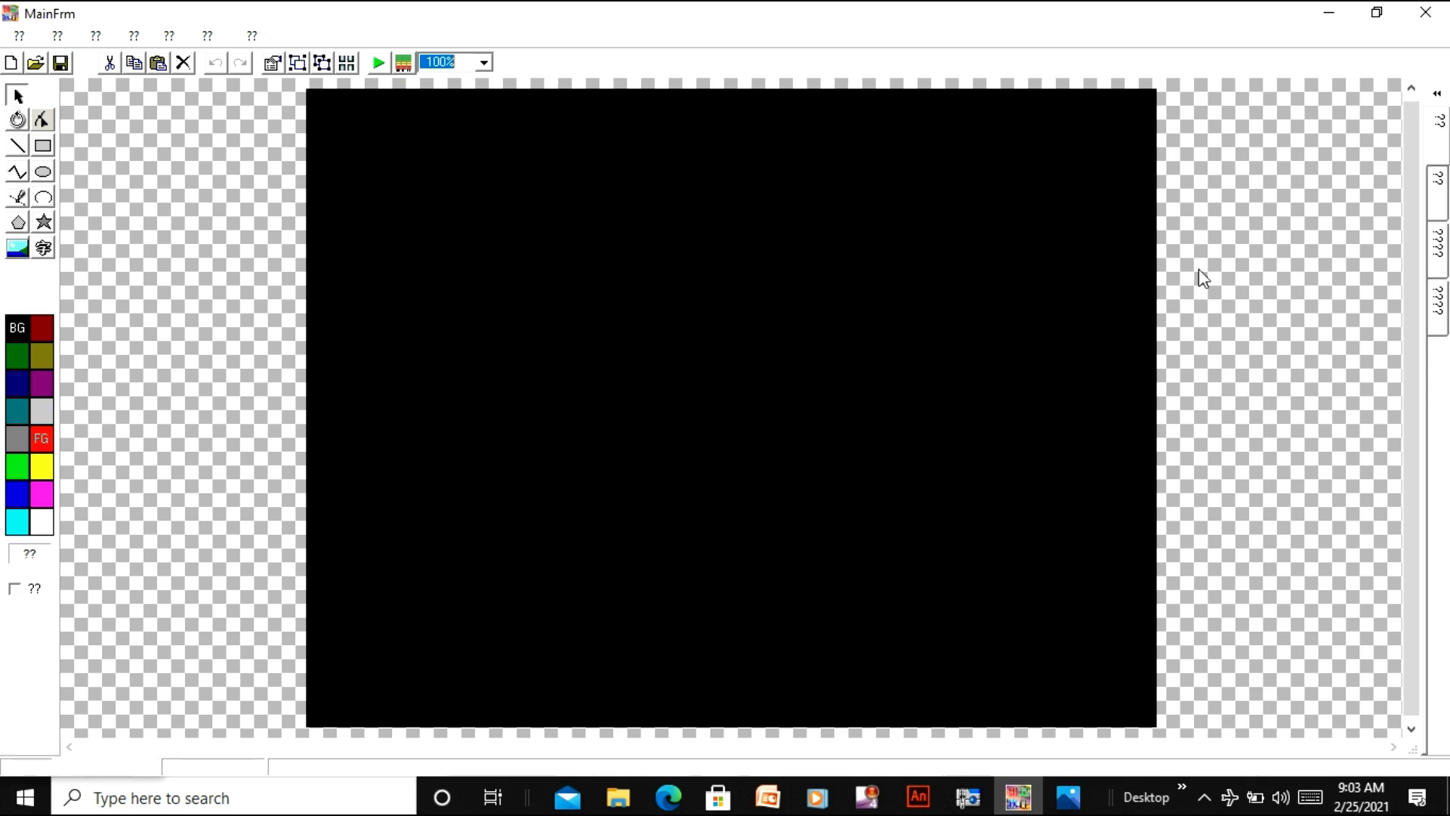
left_click(1069, 797)
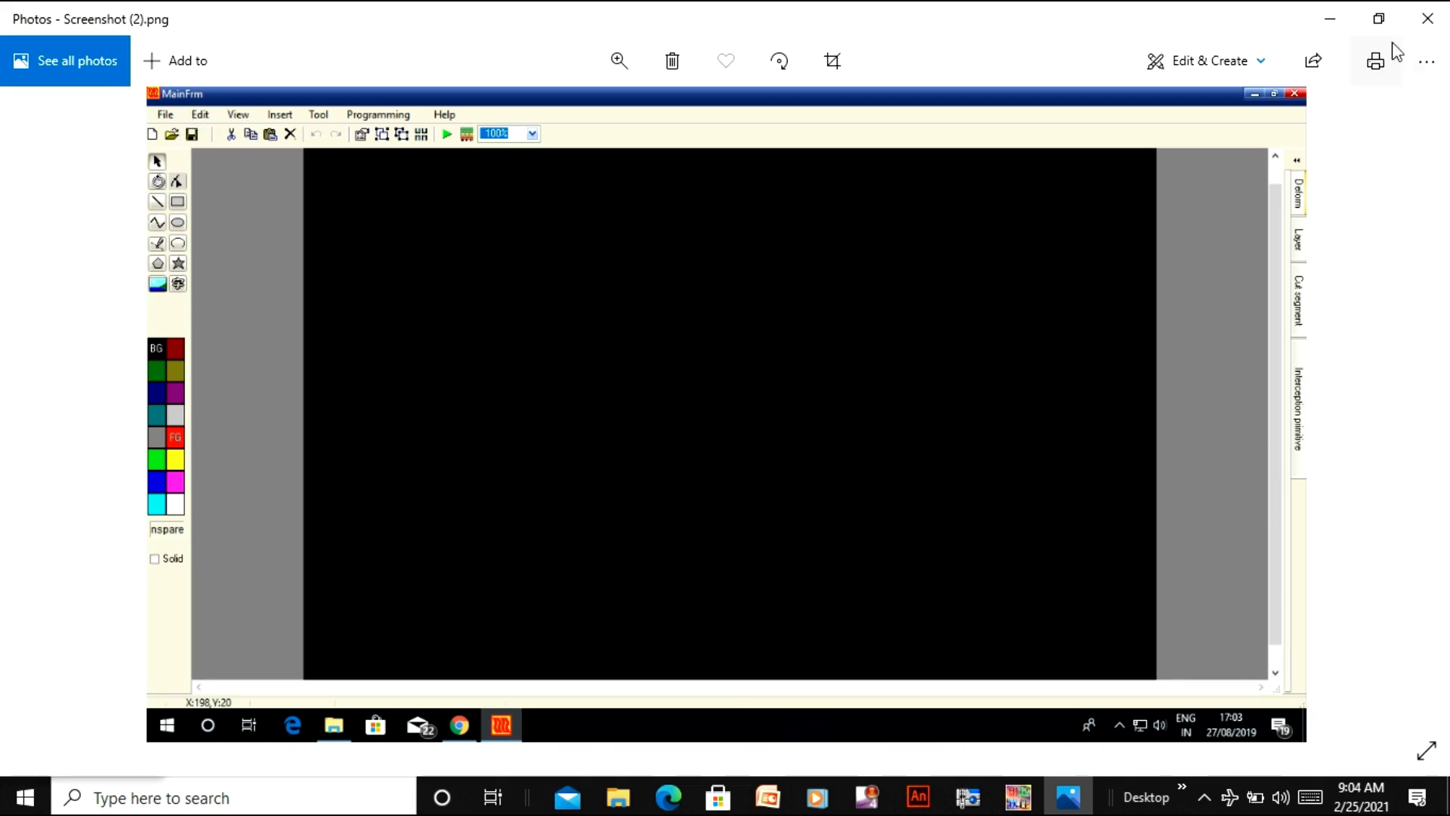
left_click(1327, 19)
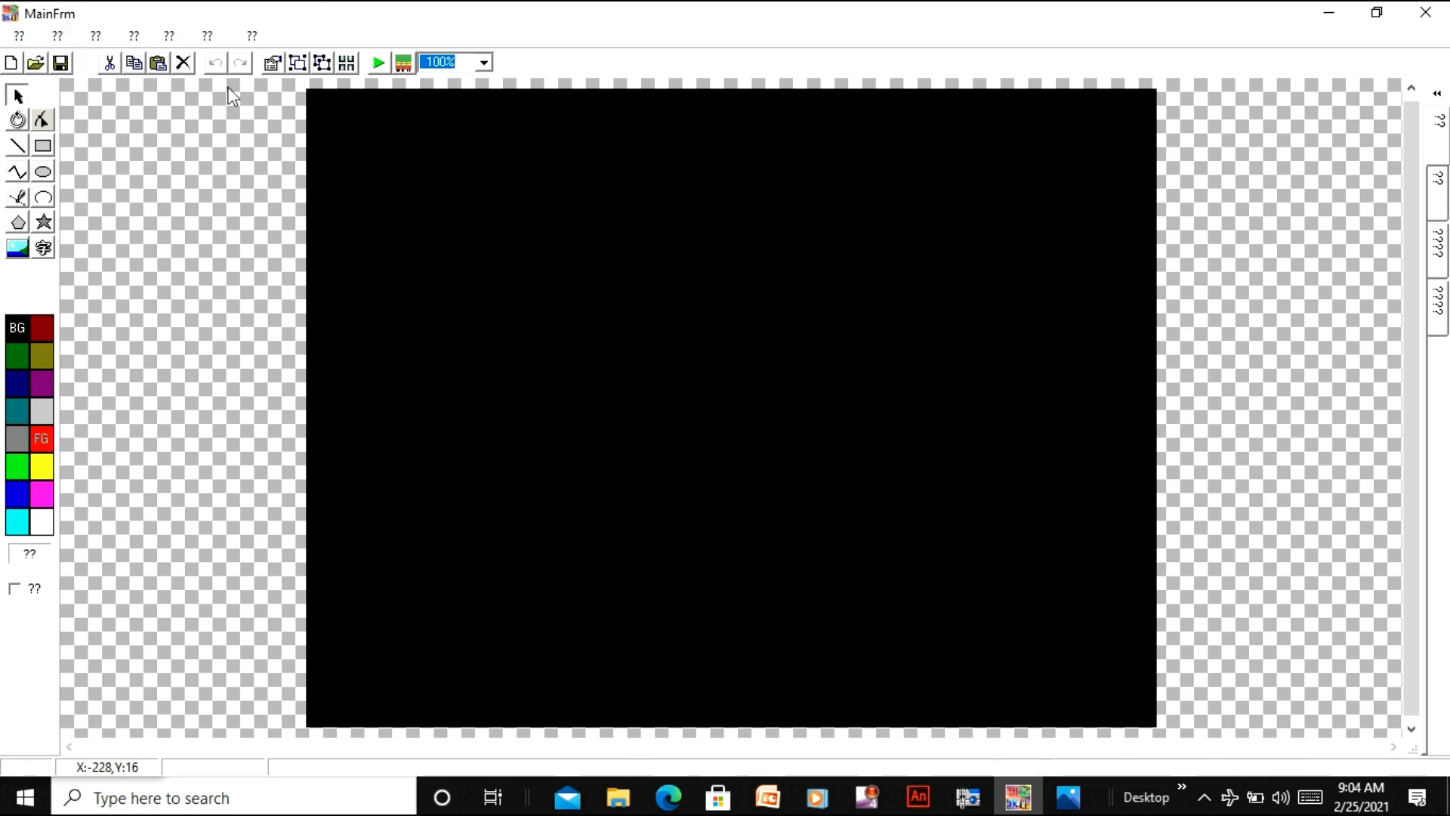
Open the grid program window in NeonPlay2013 and compare its menus with the English ones in Screenshot (3).png
left_click(403, 64)
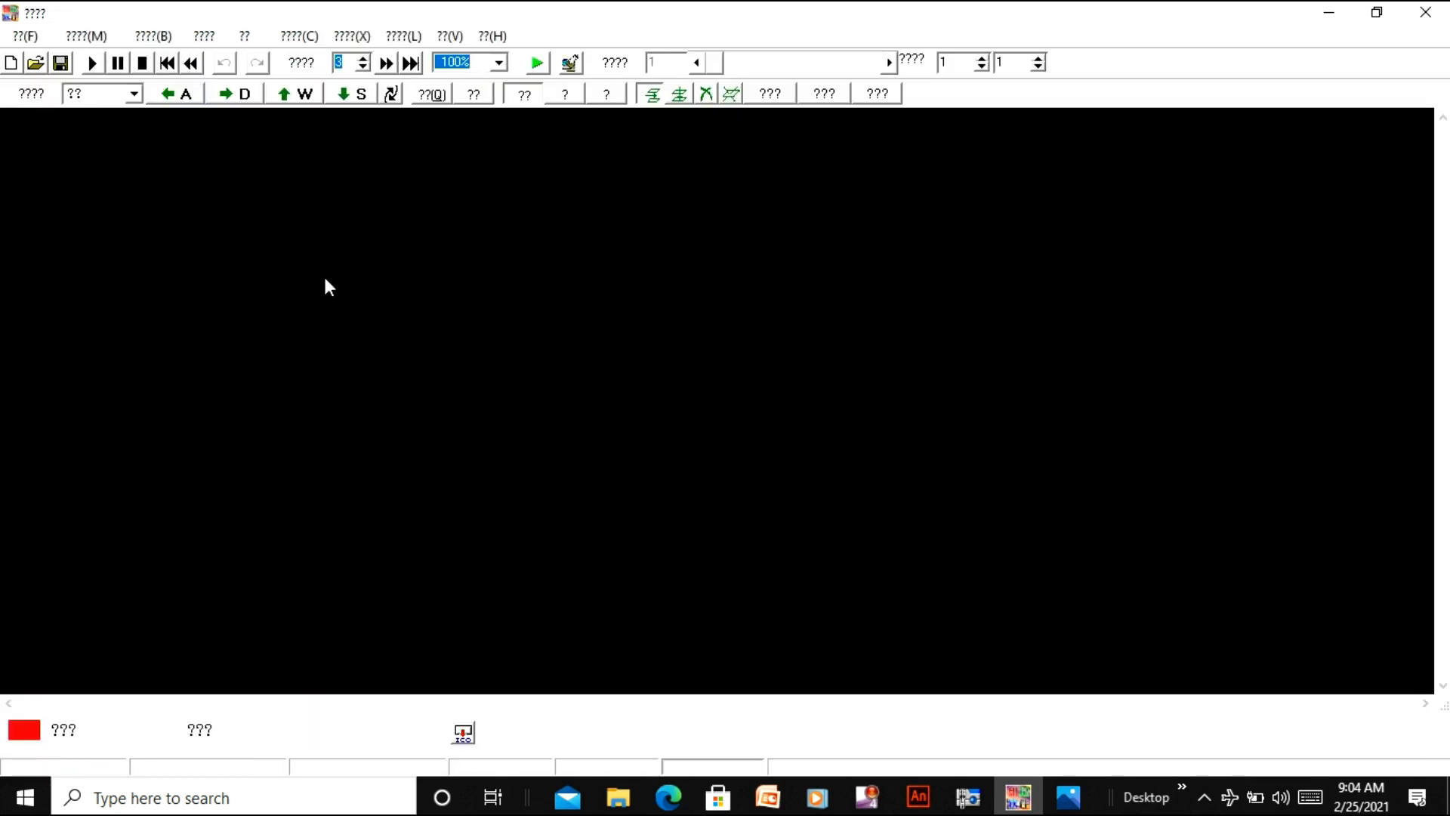
left_click(1068, 797)
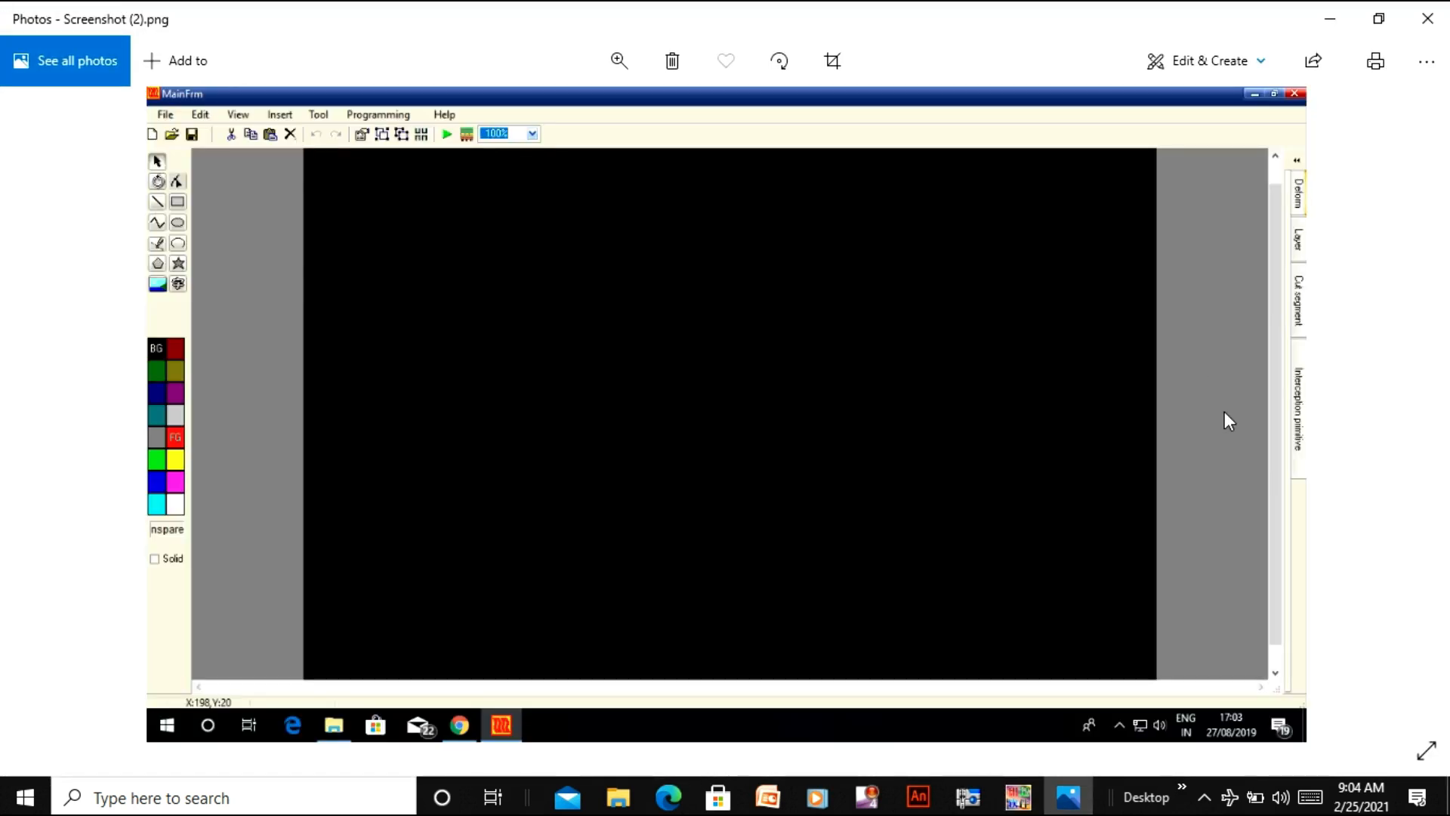
key("Right")
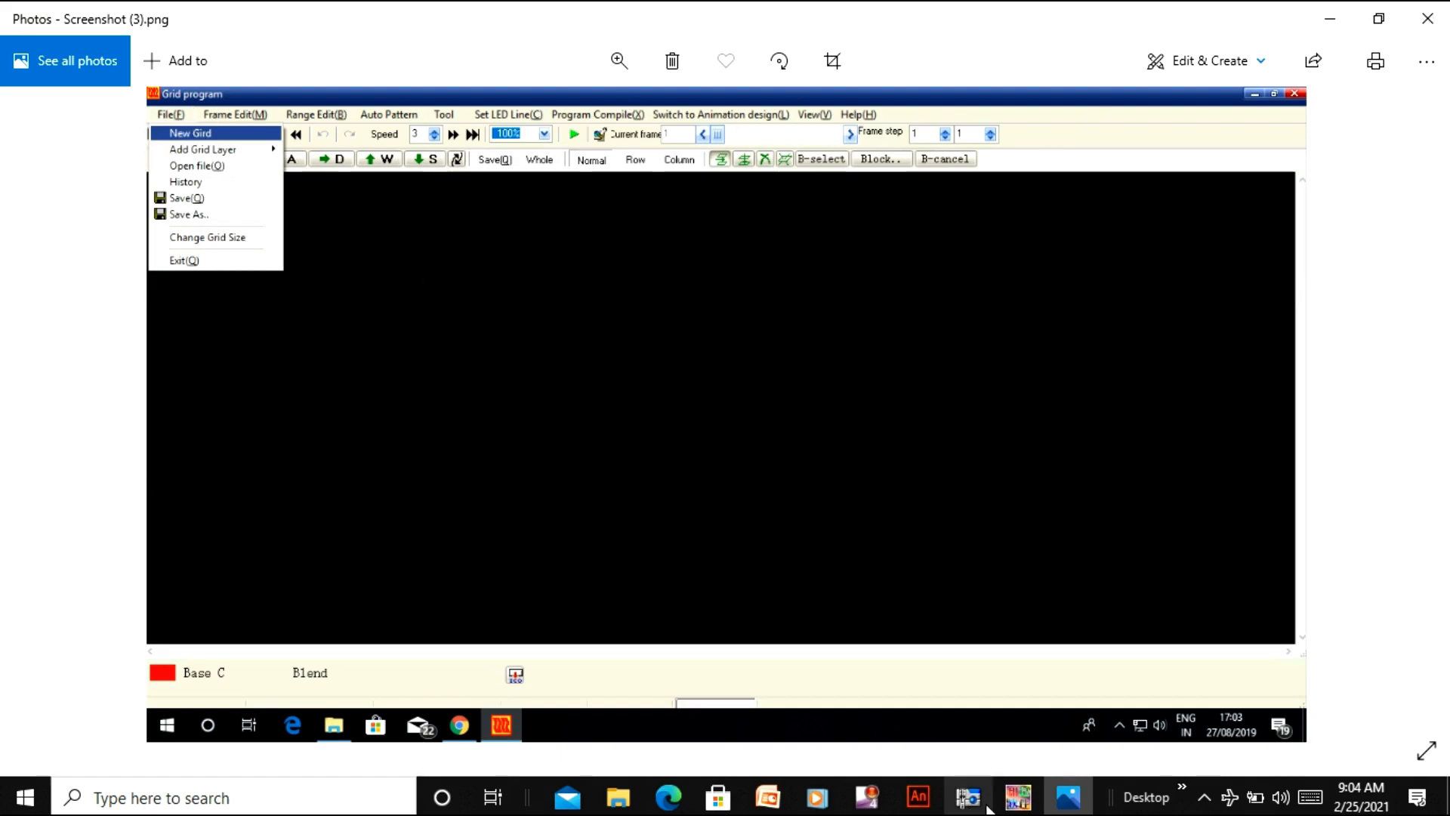
left_click(1018, 797)
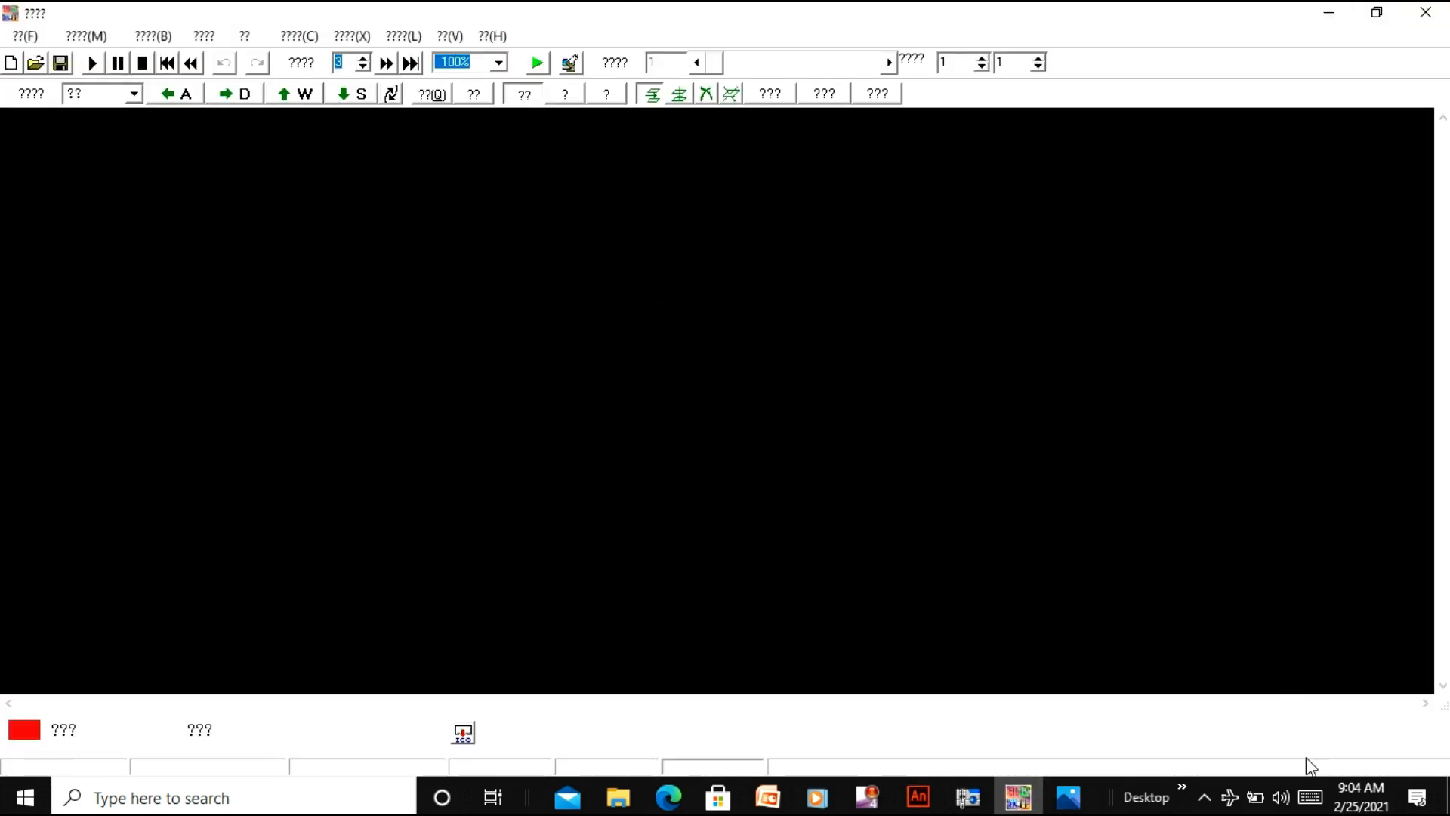
Browse the reference screenshots in Photos from Screenshot (3).png to Screenshot (6).png to examine the grid creation and layer options
left_click(1068, 797)
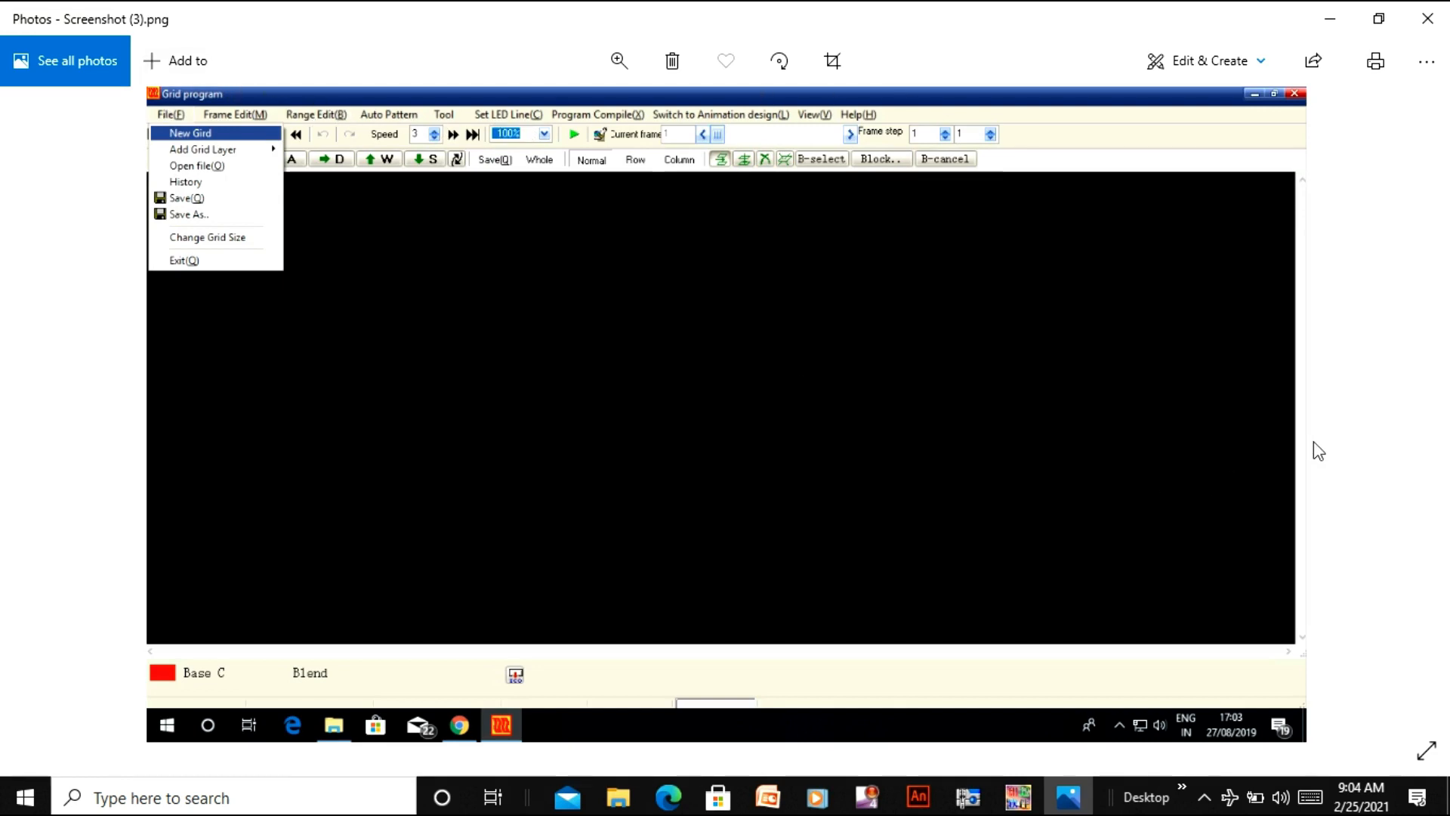
key("Right")
key("Right")
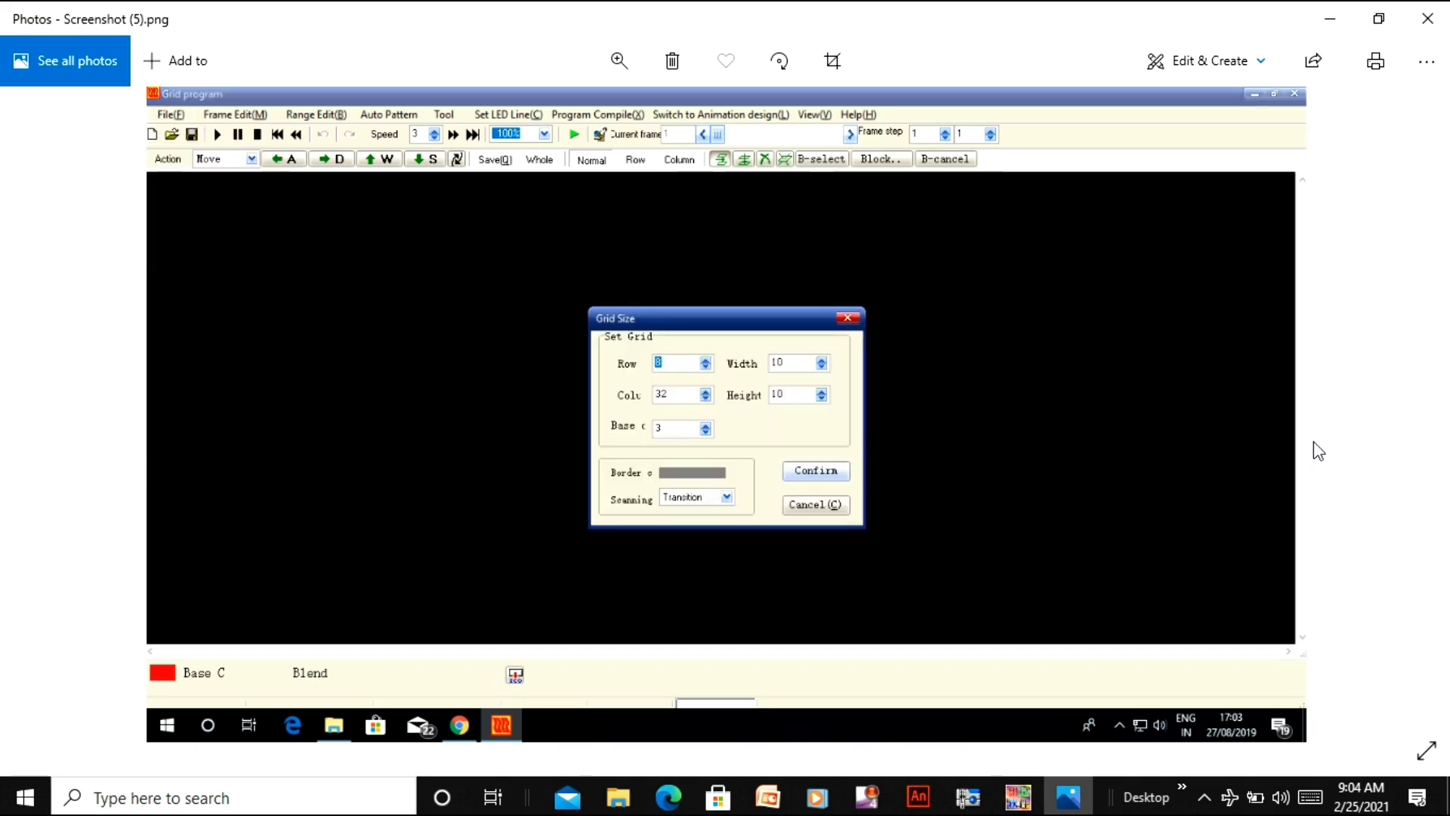
key("Right")
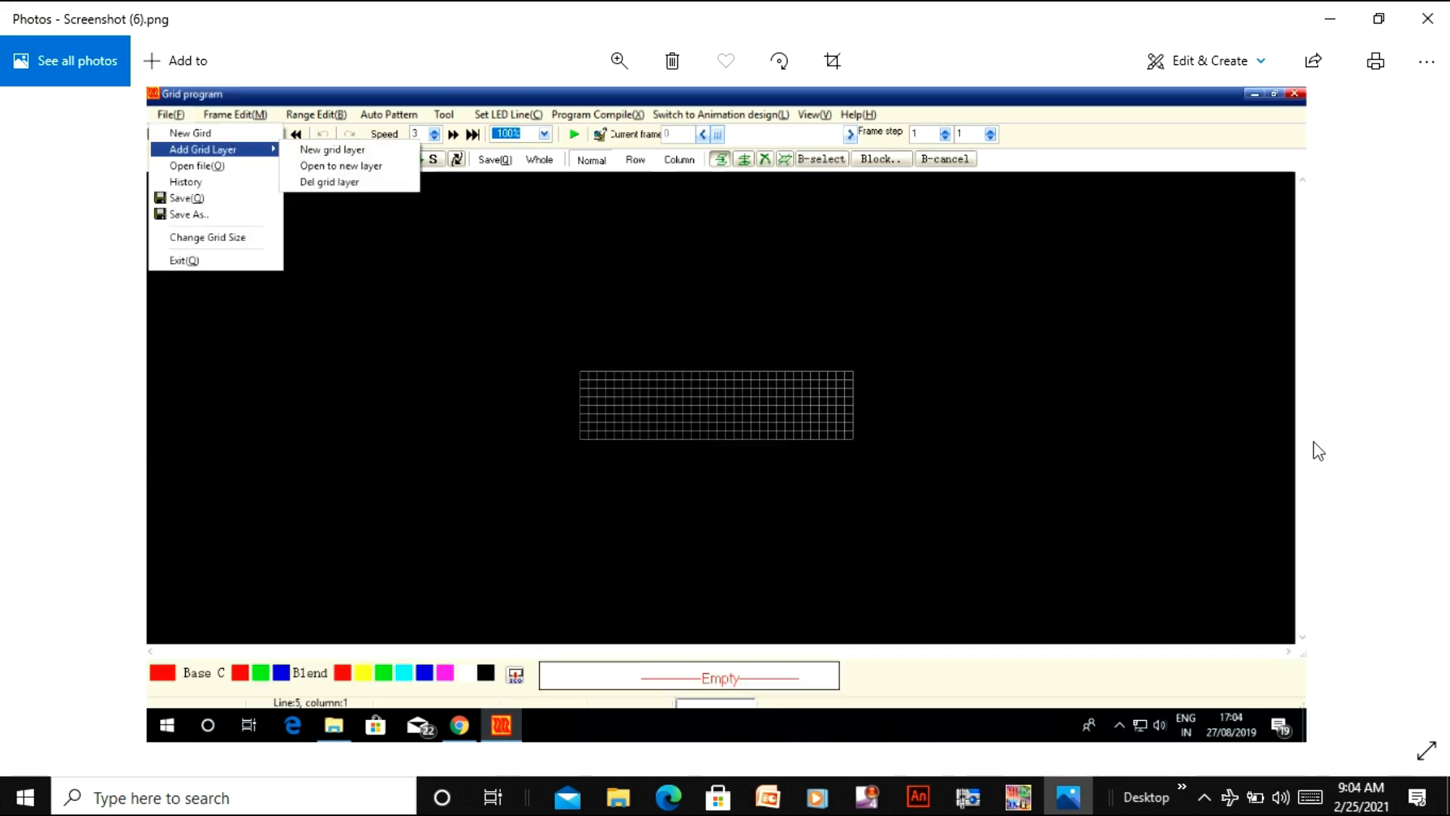
Browse the reference screenshots from Screenshot (6).png to Screenshot (16).png to examine the frame and automatic pattern options, and close Photos
key("Right")
key("Right")
key("Right")
key("Right")
key("Right")
key("Right")
key("Right")
key("Right")
key("Right")
key("Right")
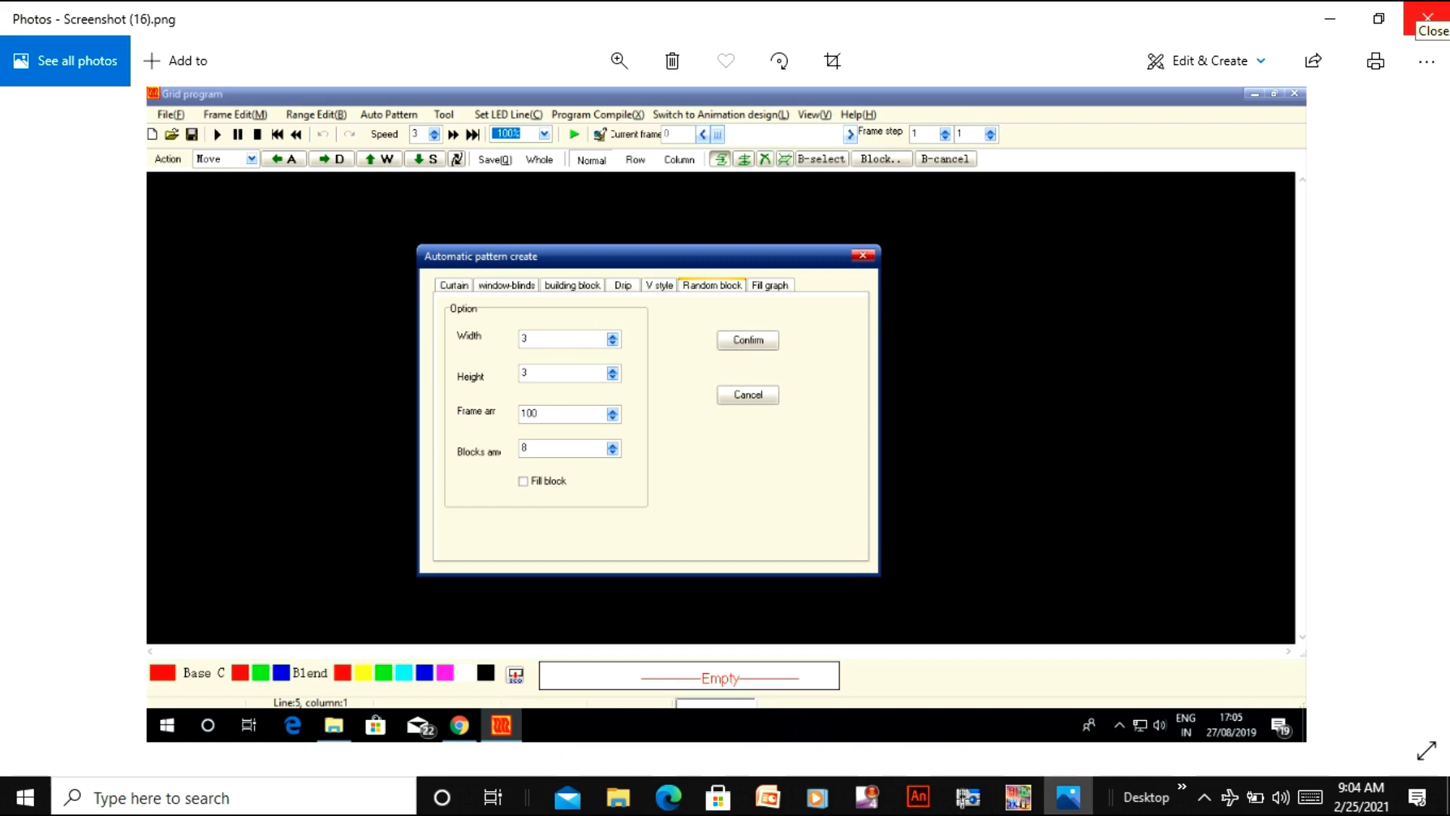
left_click(1420, 3)
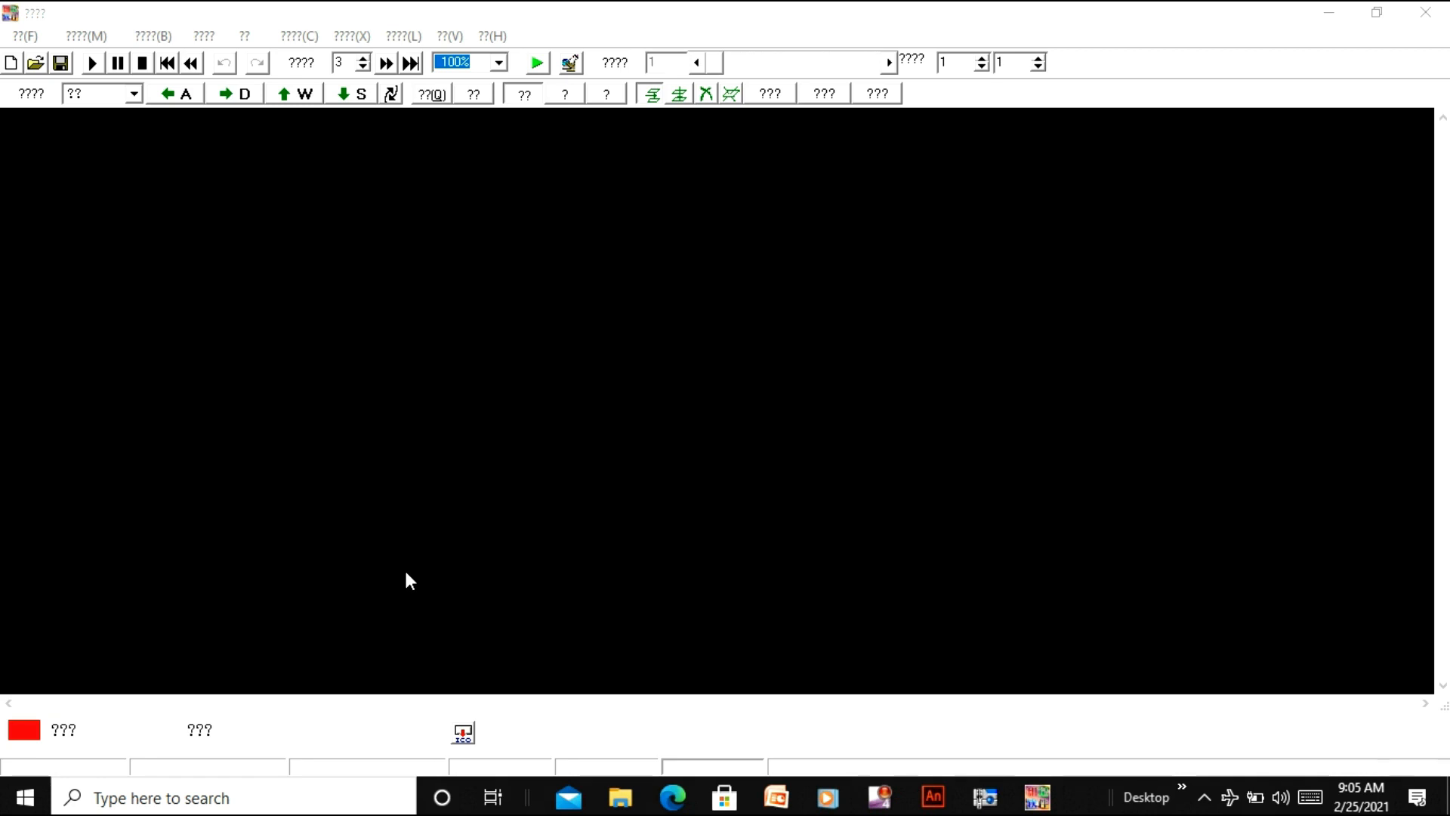
Create a new grid in the grid program with 50 rows and 40 columns
left_click(10, 65)
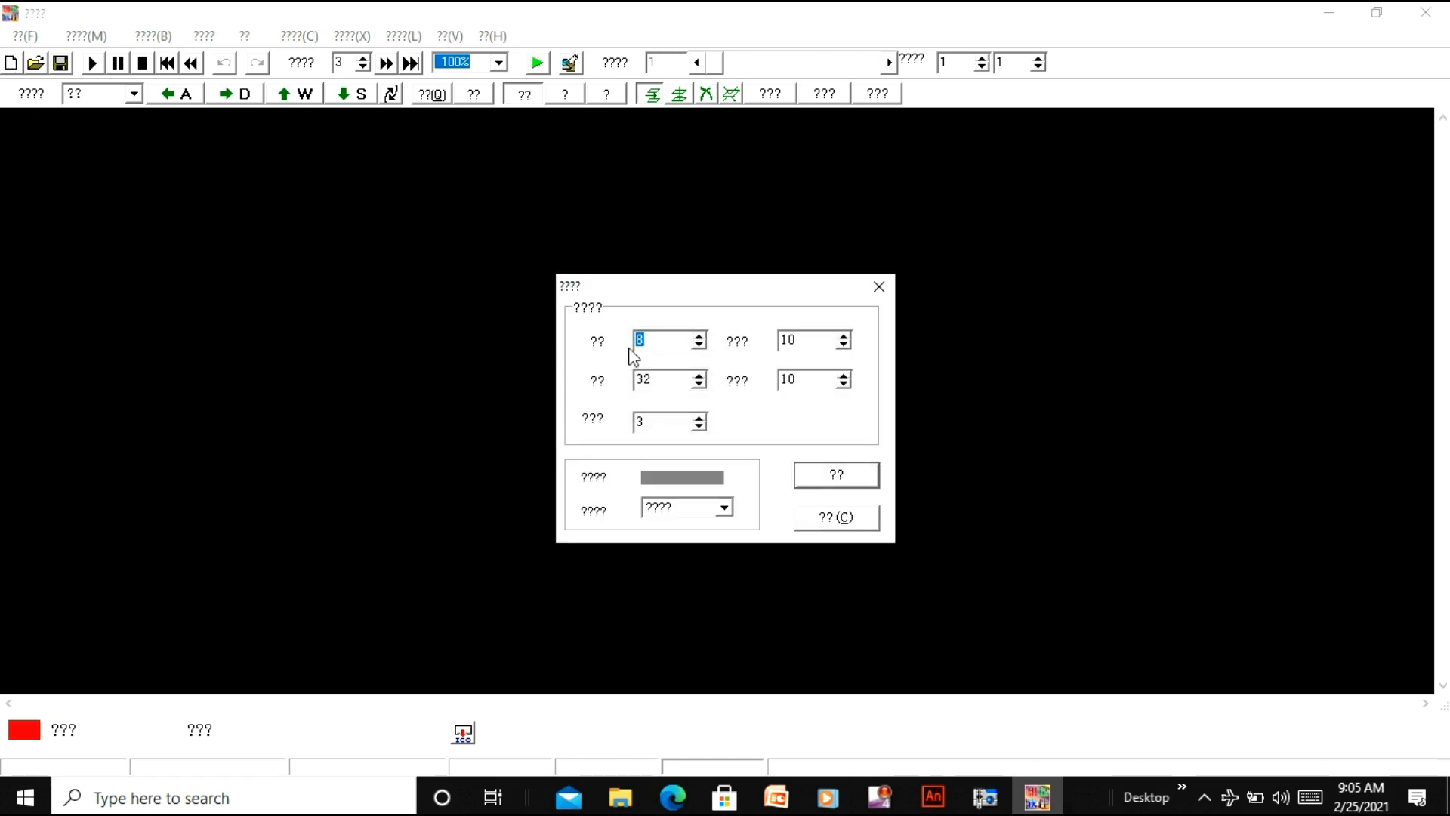
left_click(665, 341)
key("BackSpace")
type("50")
left_click(668, 383)
key("BackSpace")
key("BackSpace")
type("40")
left_click(823, 487)
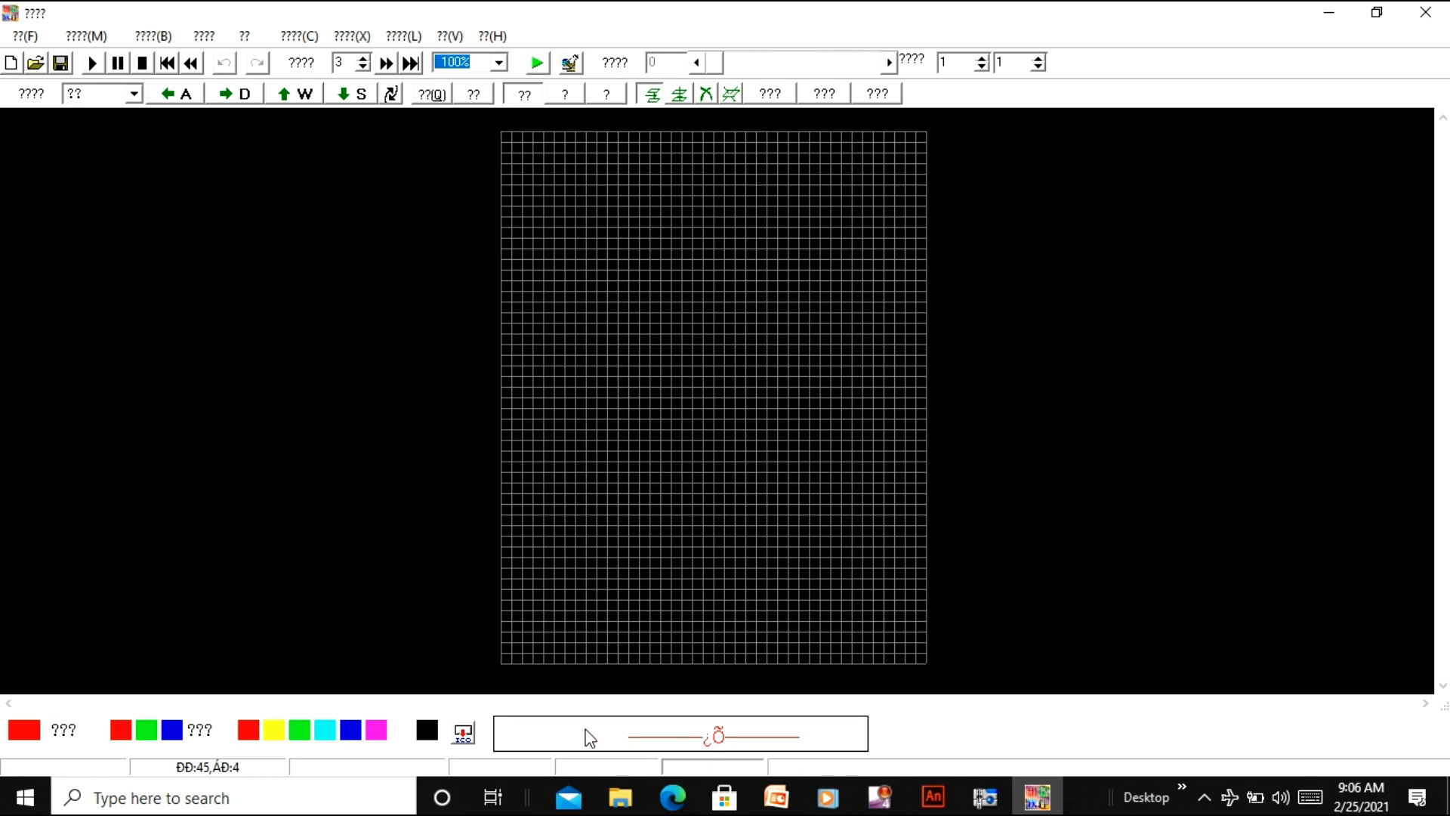
Minimize the NeonPlay2013 and screenshort windows, and open the col file folder inside neon full setup in File Explorer
double_click(644, 731)
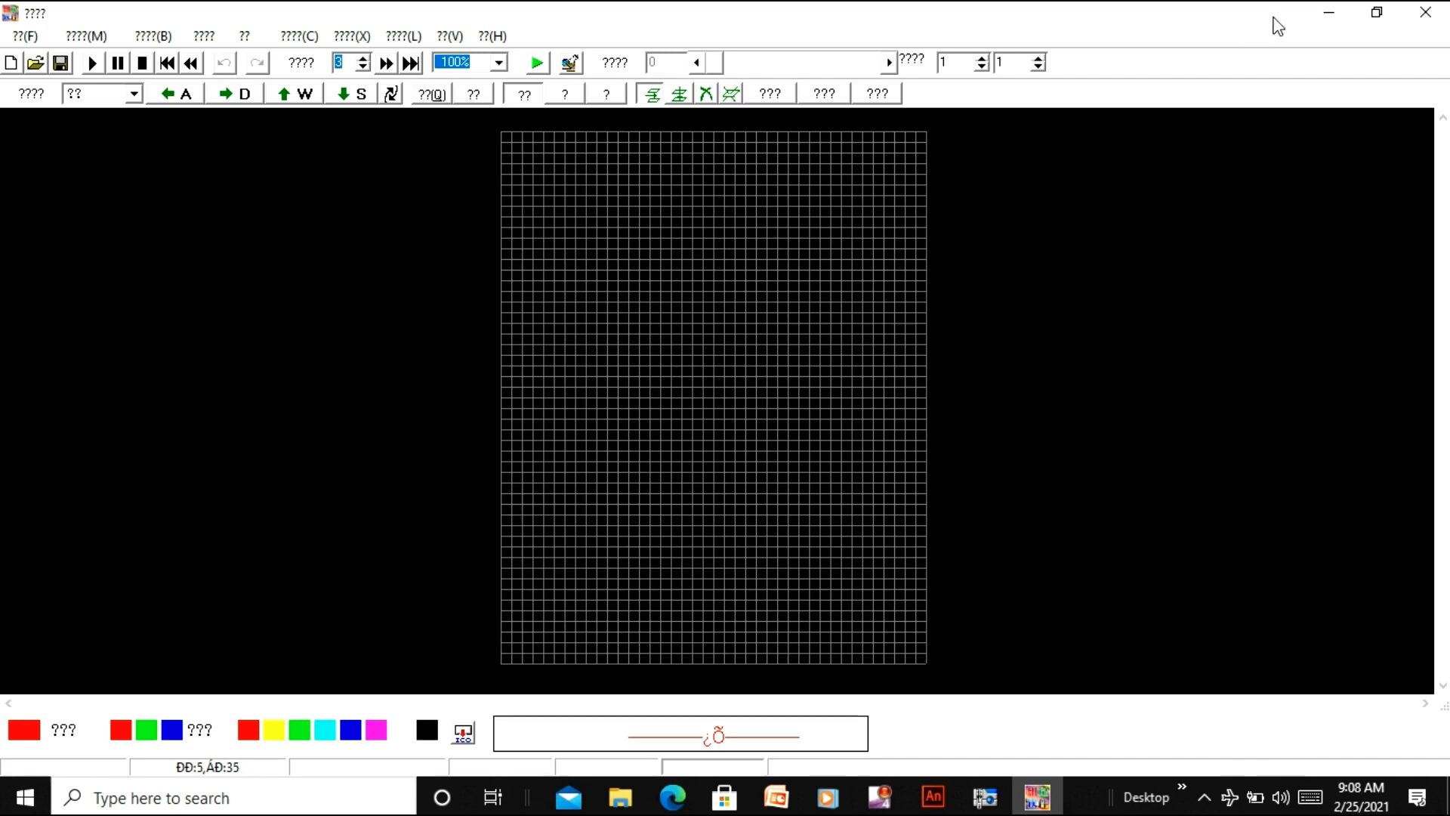
left_click(1314, 11)
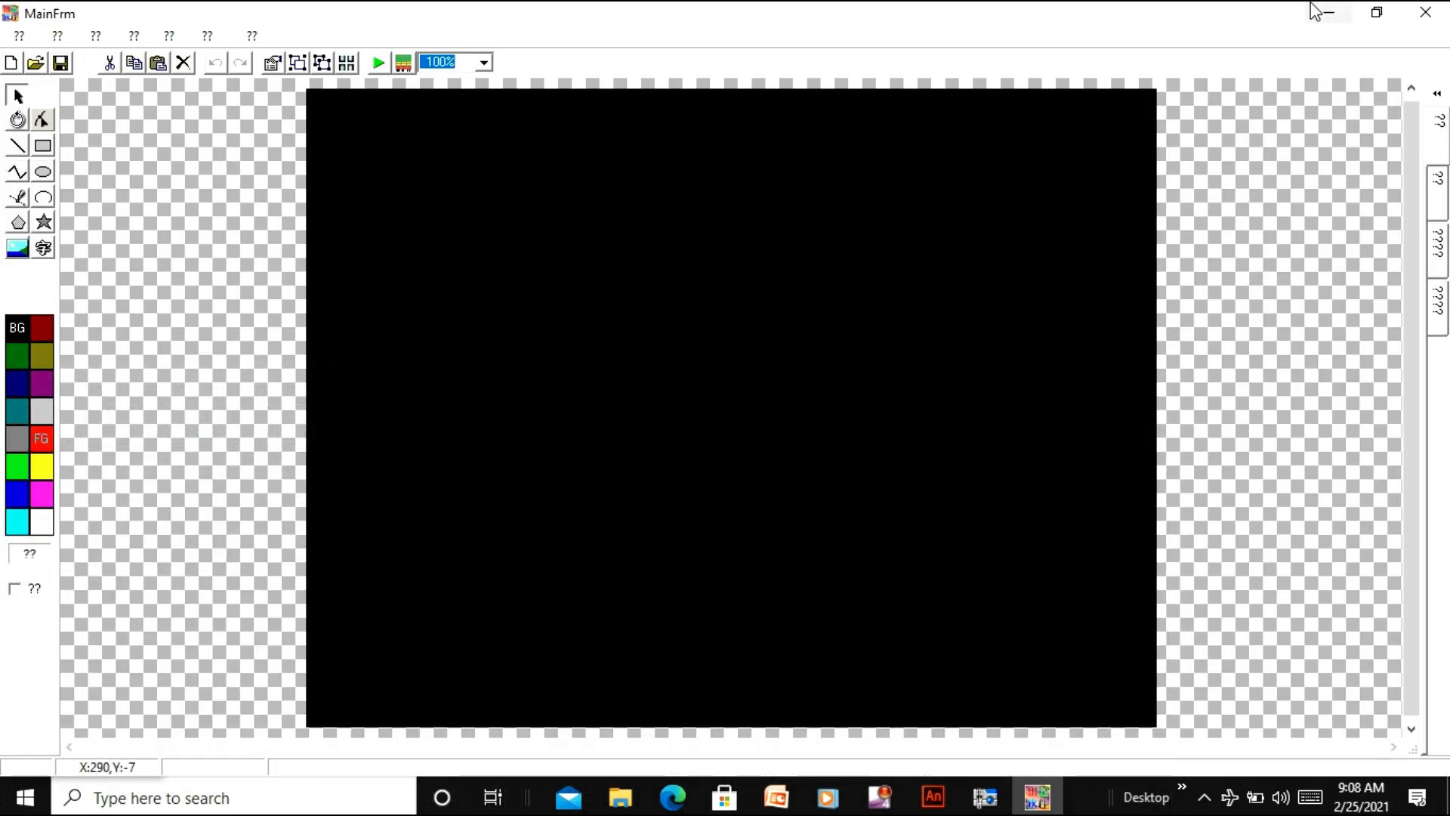
left_click(1325, 13)
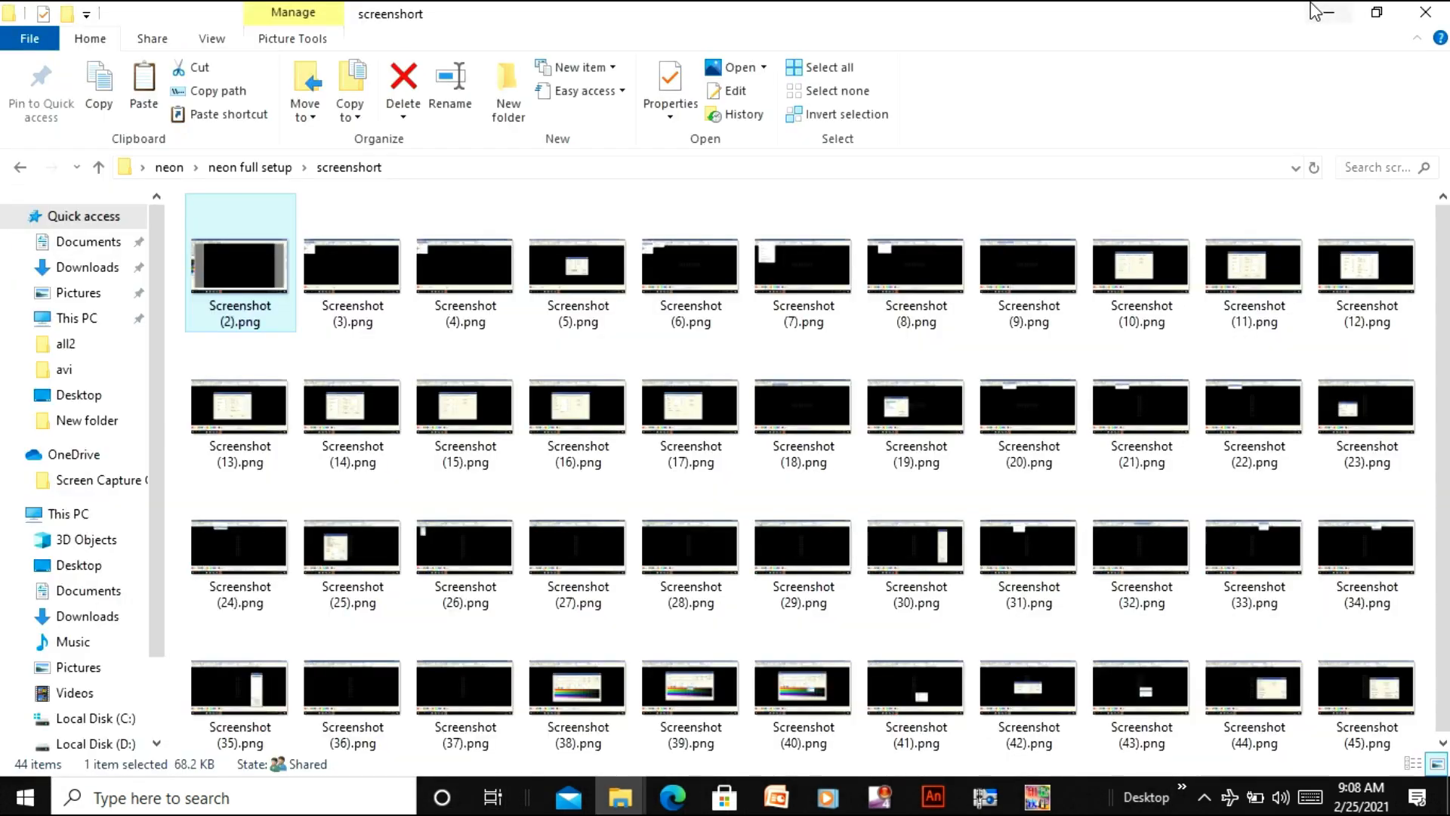
left_click(1316, 11)
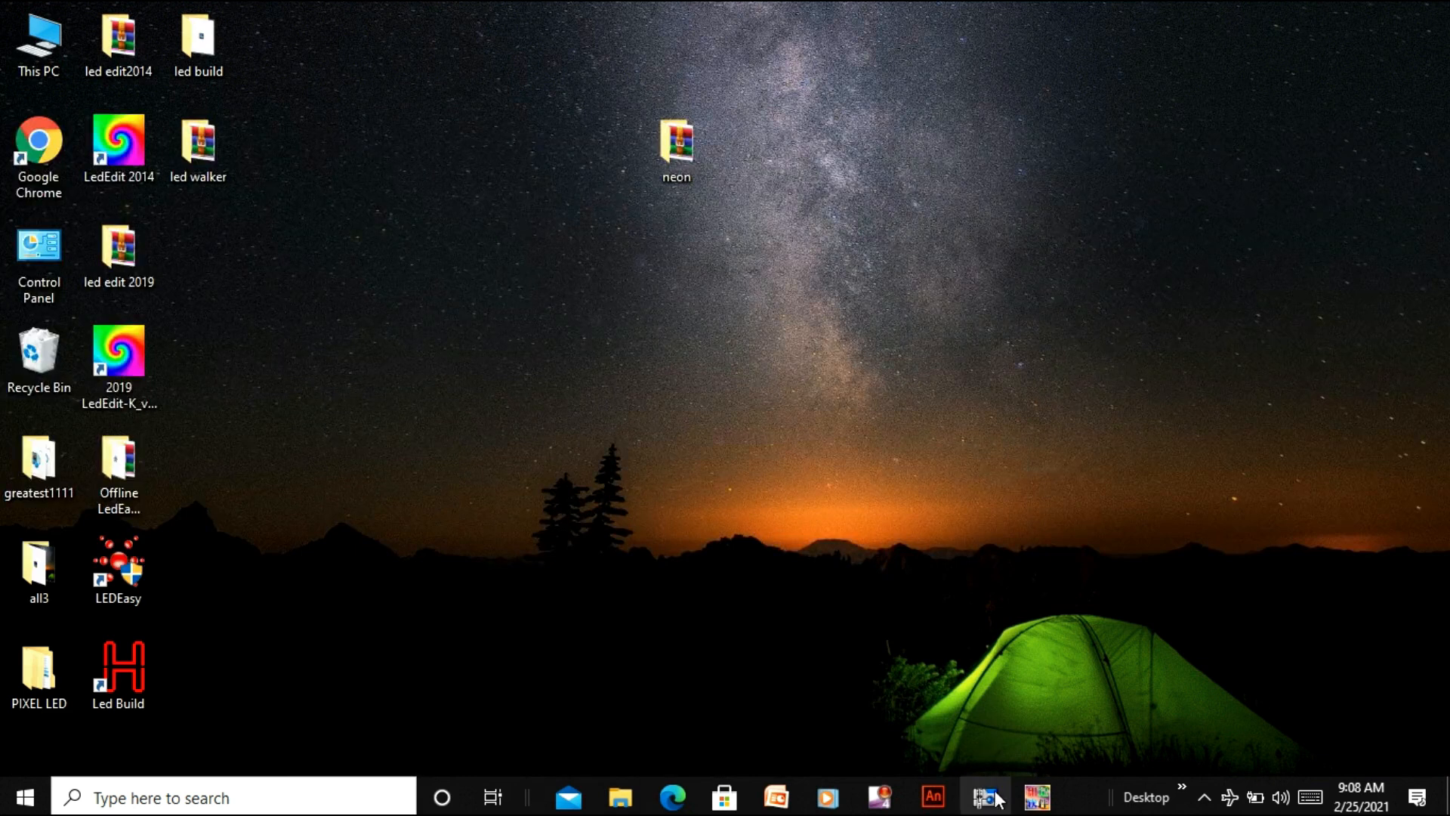
mouse_move(620, 797)
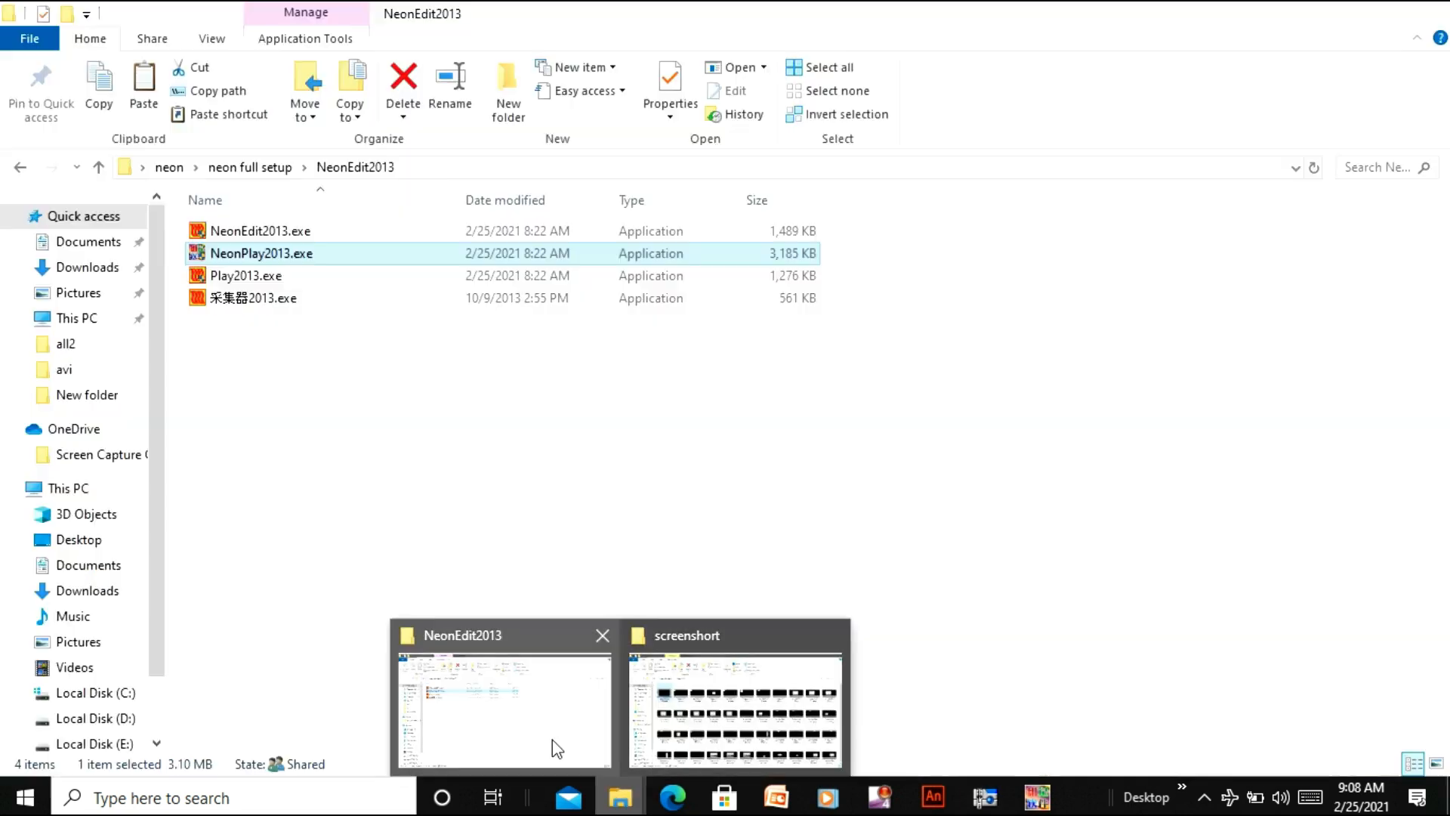
left_click(552, 741)
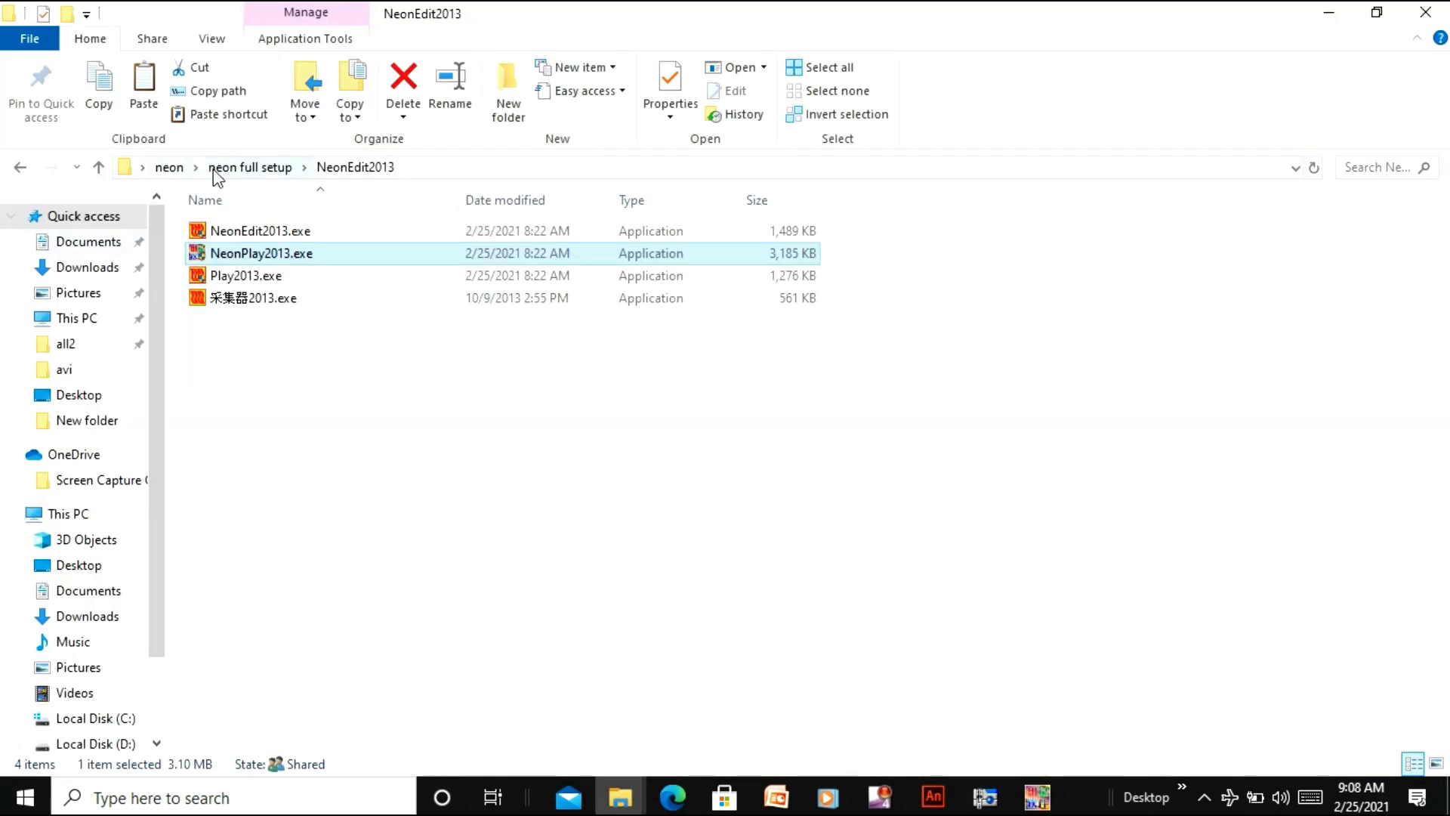
left_click(219, 169)
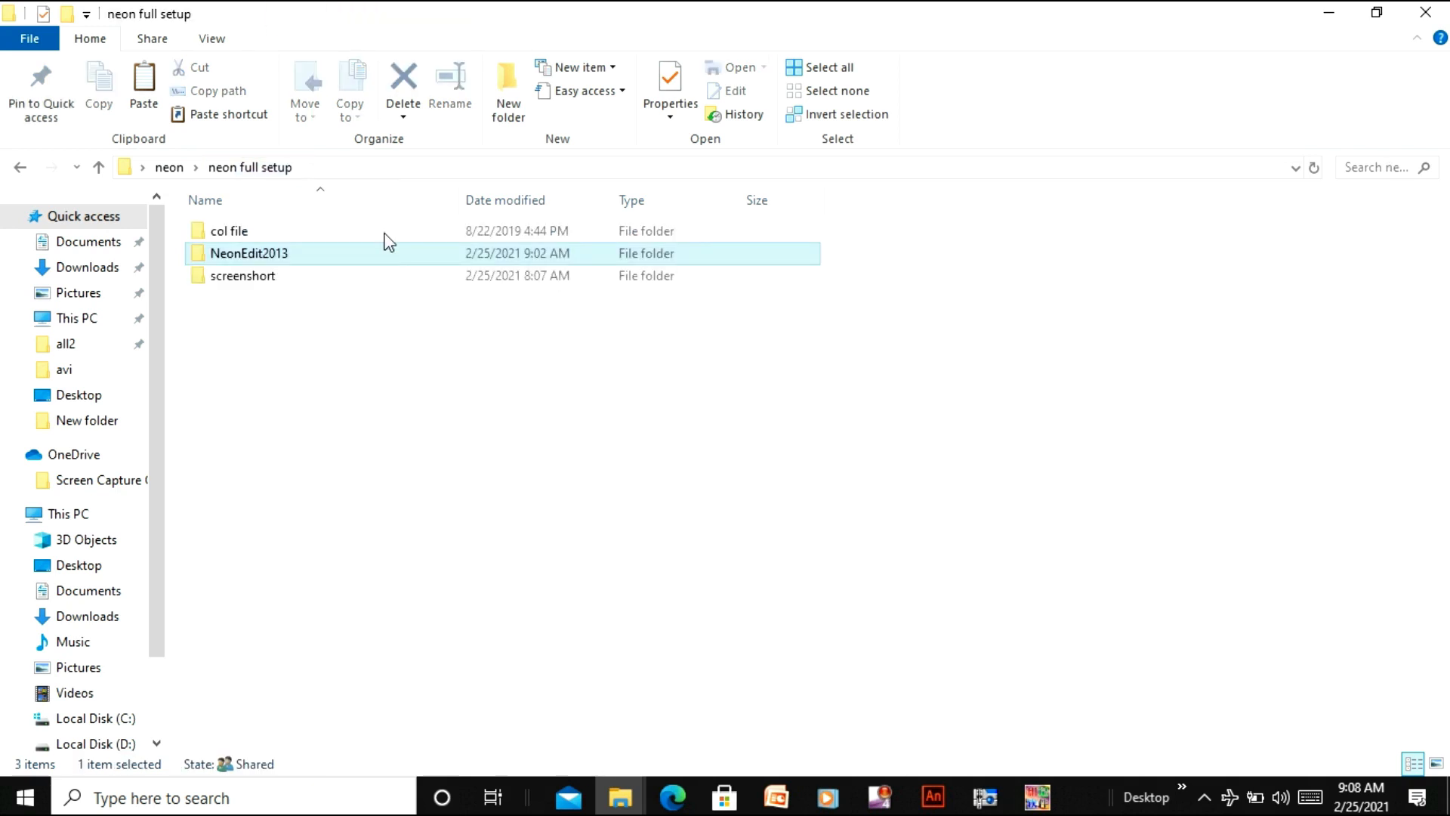
left_click(383, 239)
double_click(385, 235)
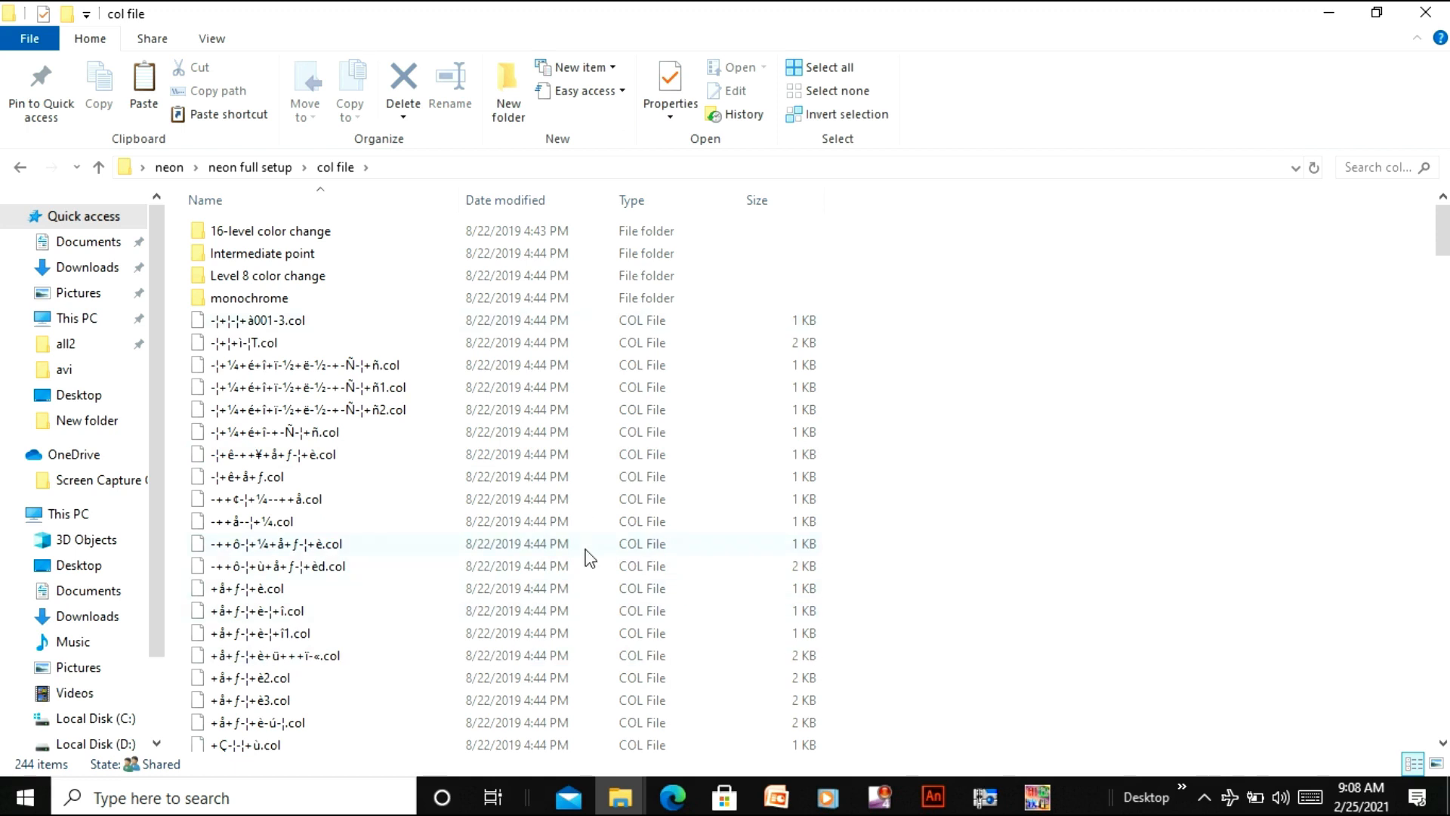
Switch back to the grid program in NeonPlay2013 and open the .col file browser from the color bar's editor
left_click(1029, 807)
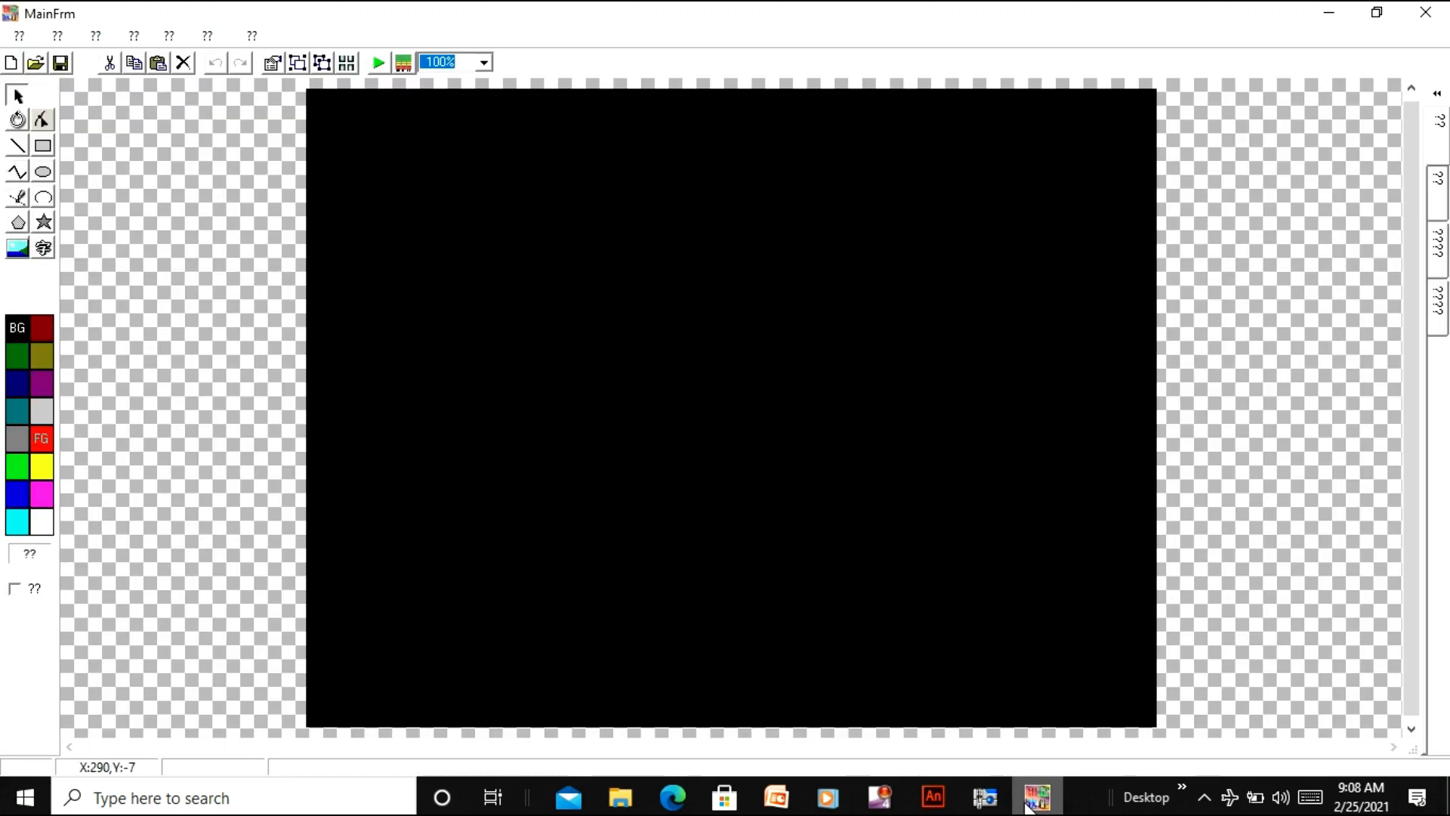
left_click(408, 65)
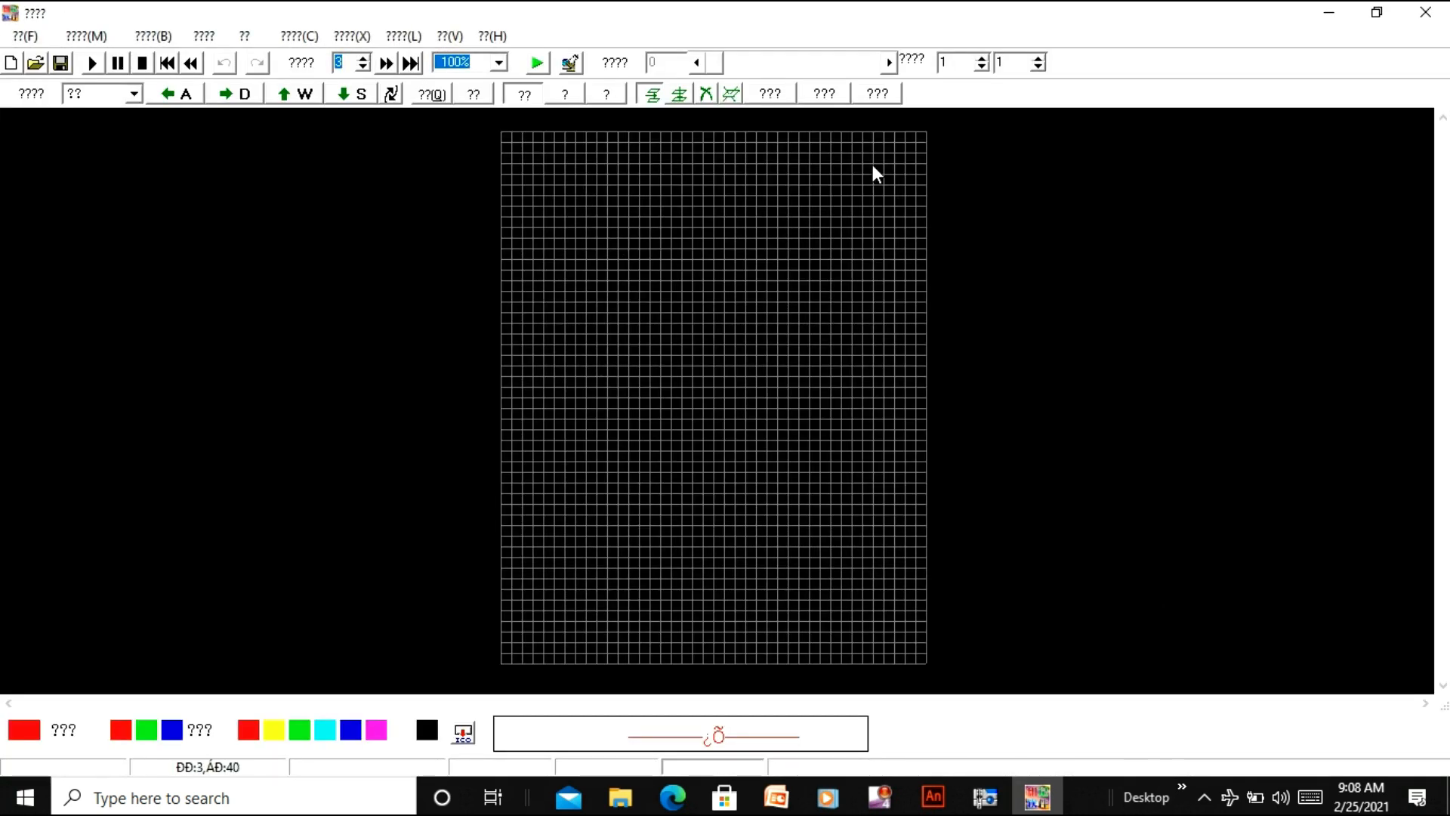
left_click(651, 738)
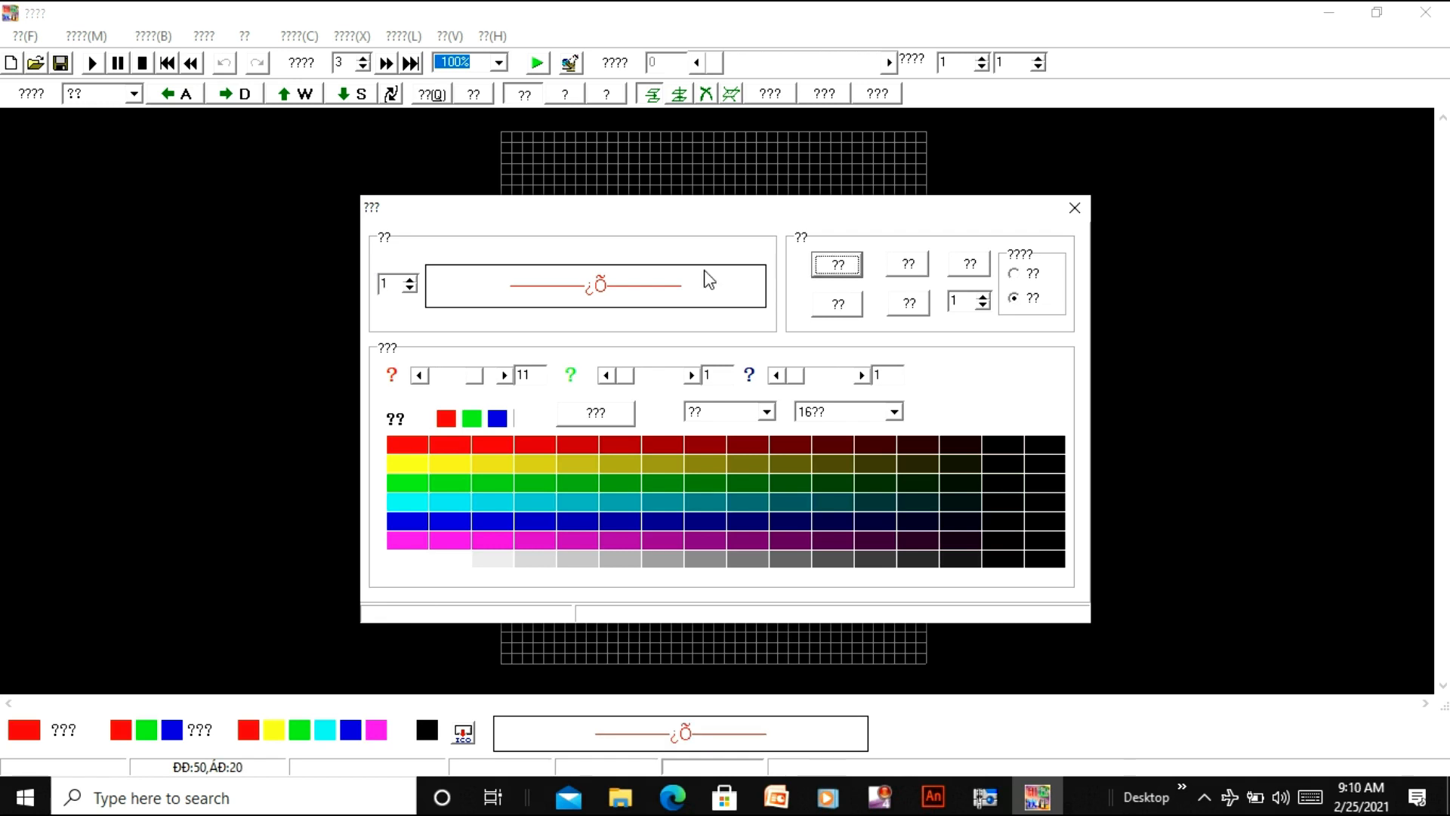
left_click(823, 276)
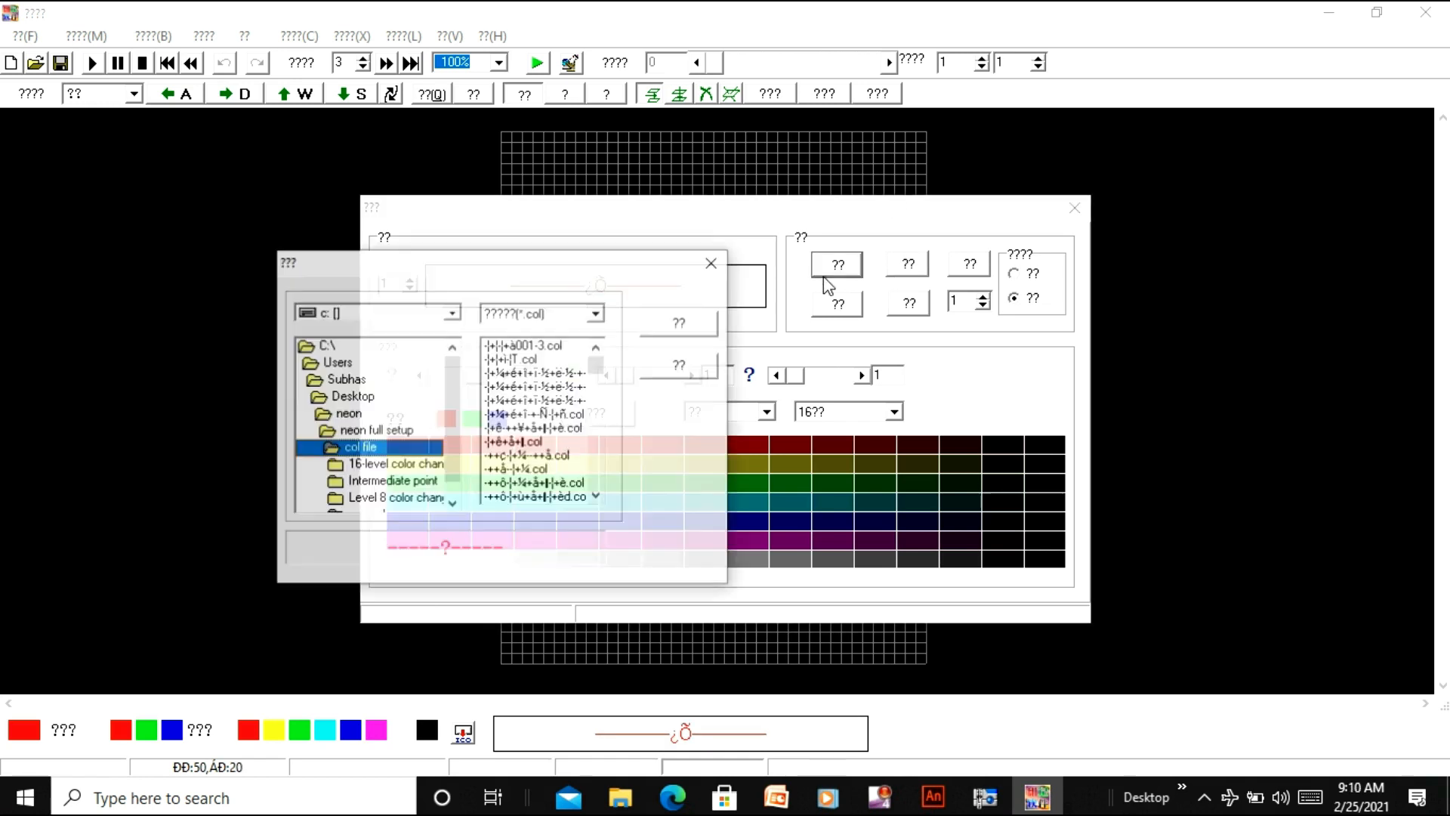
Preview several .col files from the col file folder and apply 03122203.col as the grid's color pattern
left_click(549, 413)
left_click(523, 458)
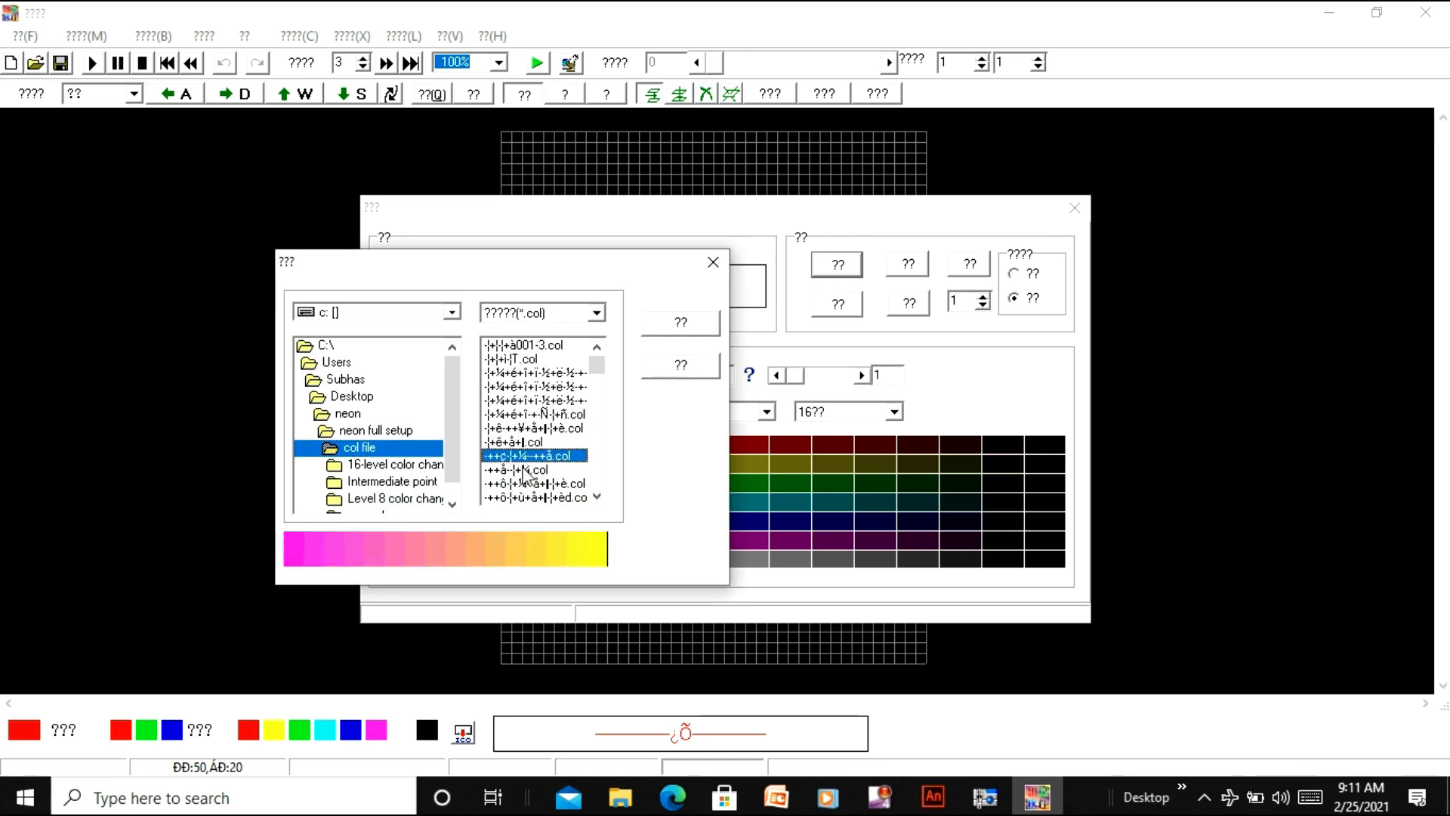
left_click(527, 470)
left_click_drag(598, 374, 595, 384)
left_click(540, 387)
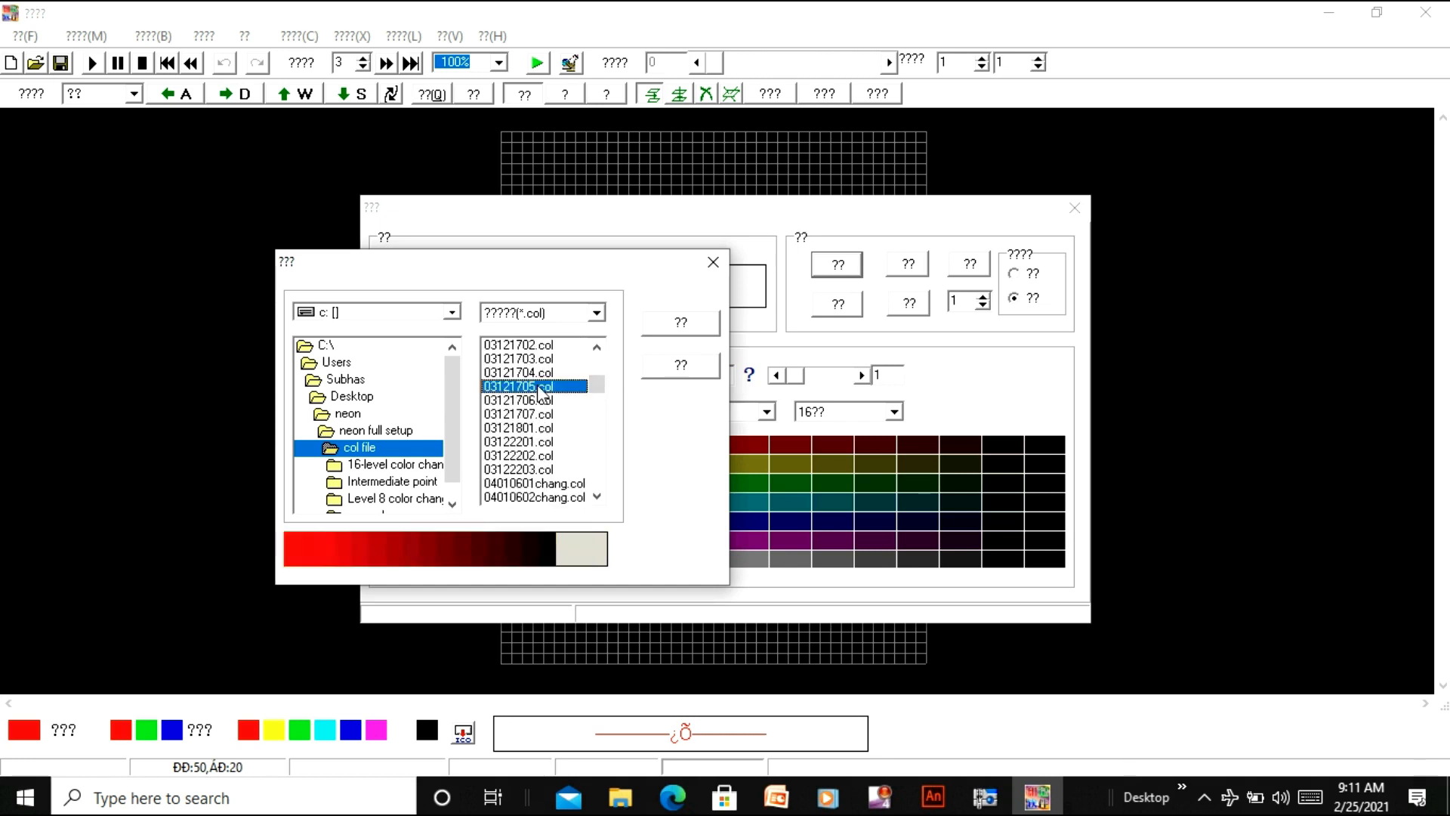
left_click(511, 443)
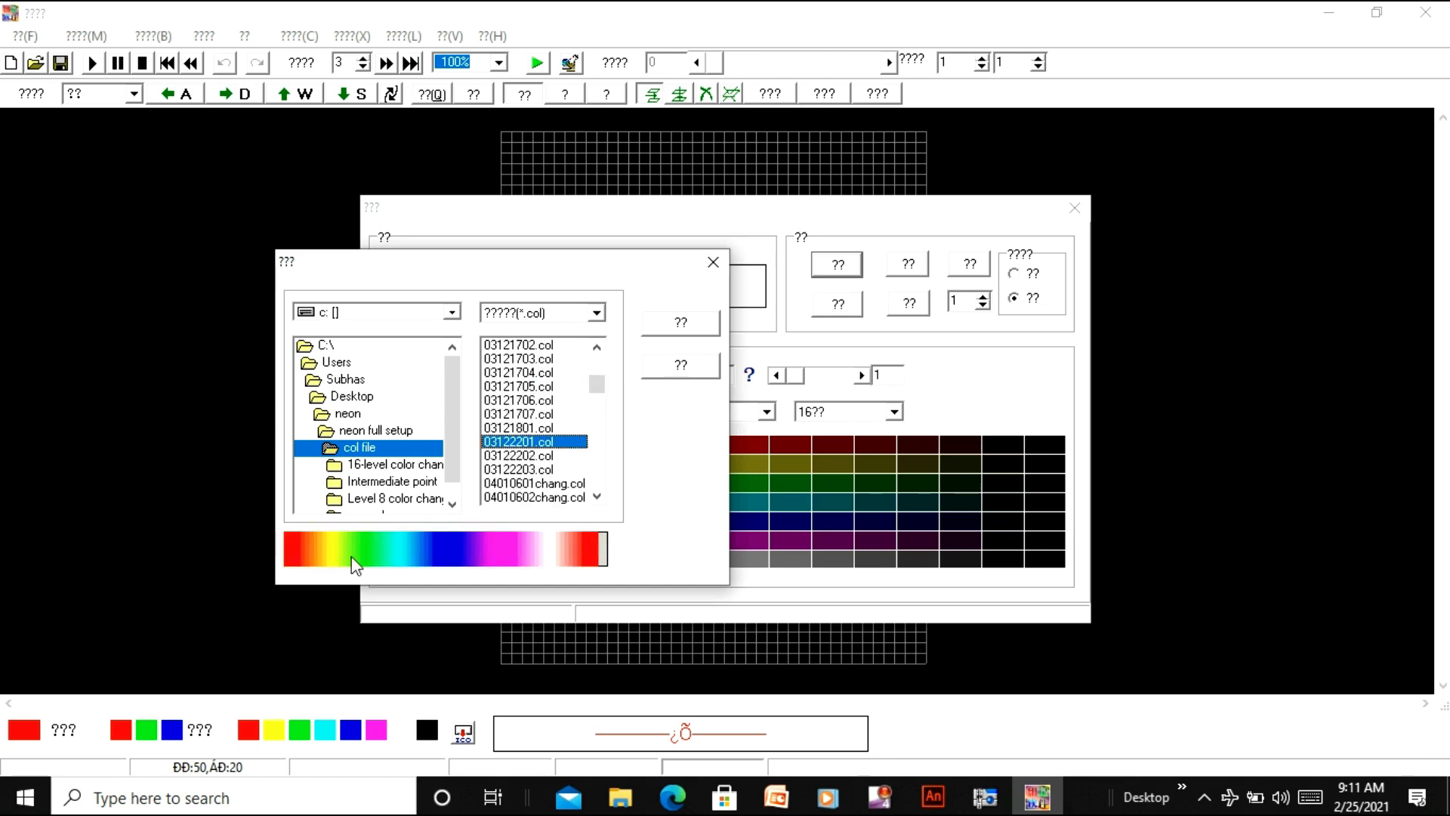
left_click(531, 458)
left_click(532, 472)
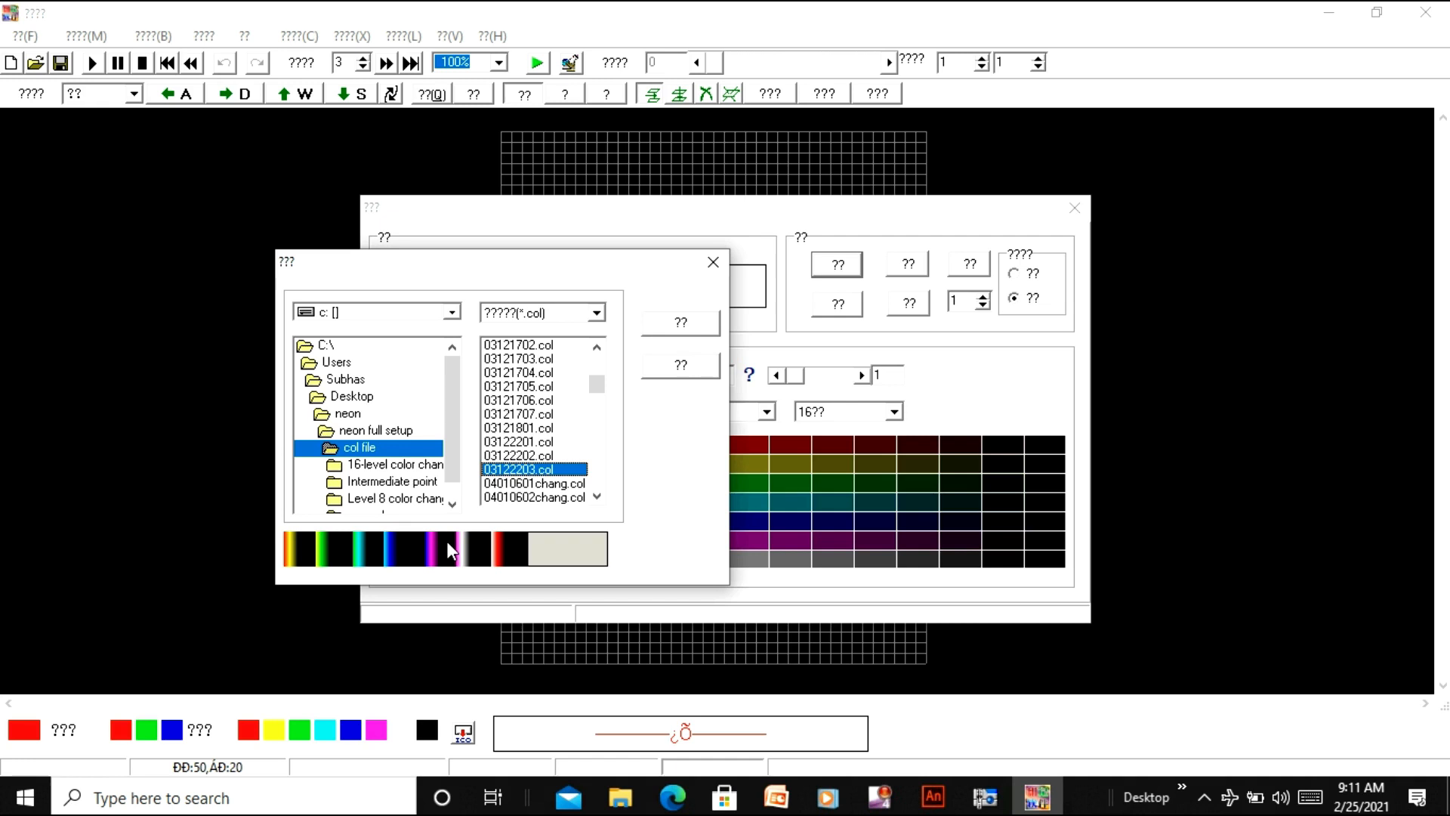
left_click(712, 325)
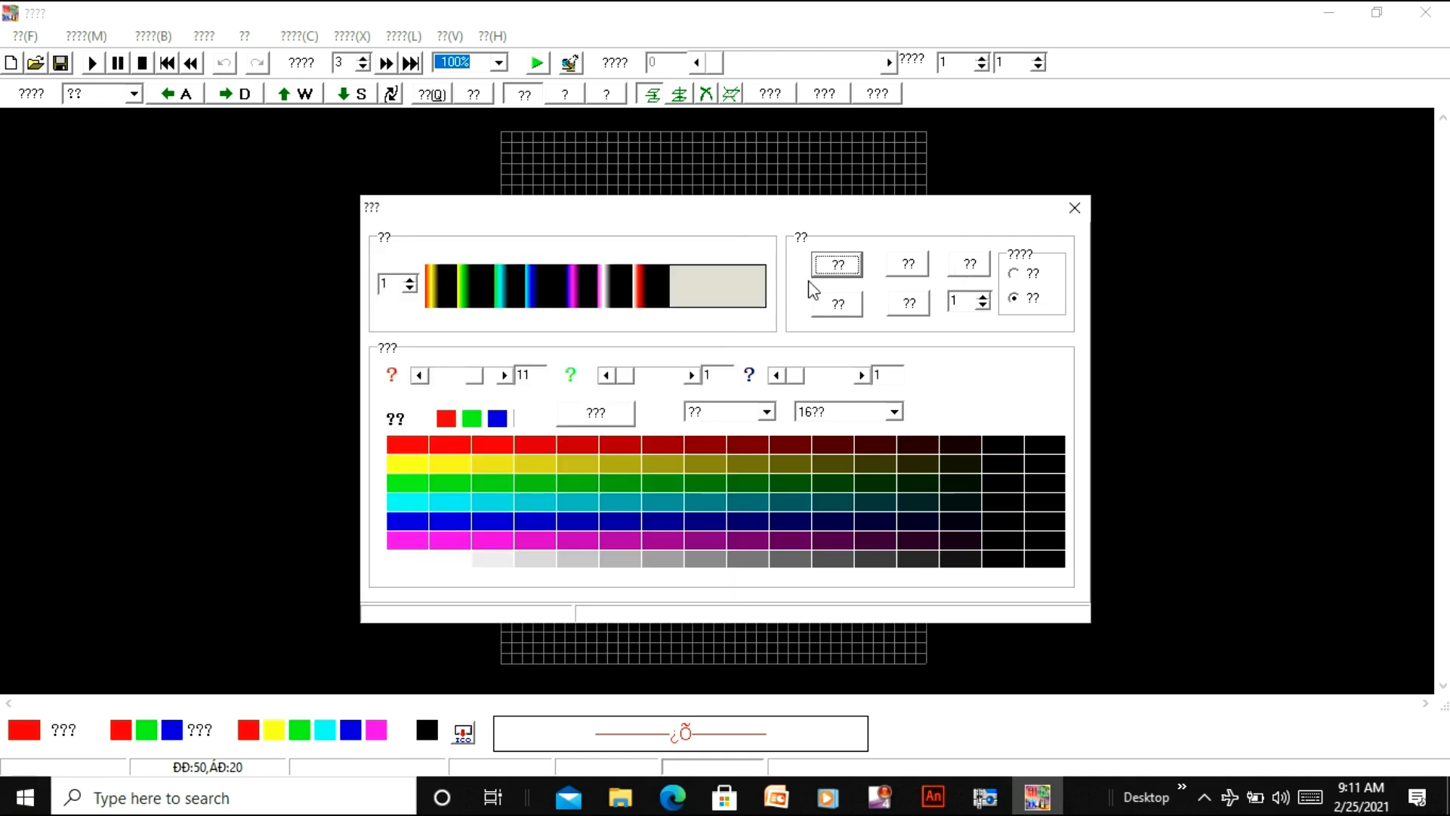
left_click(924, 270)
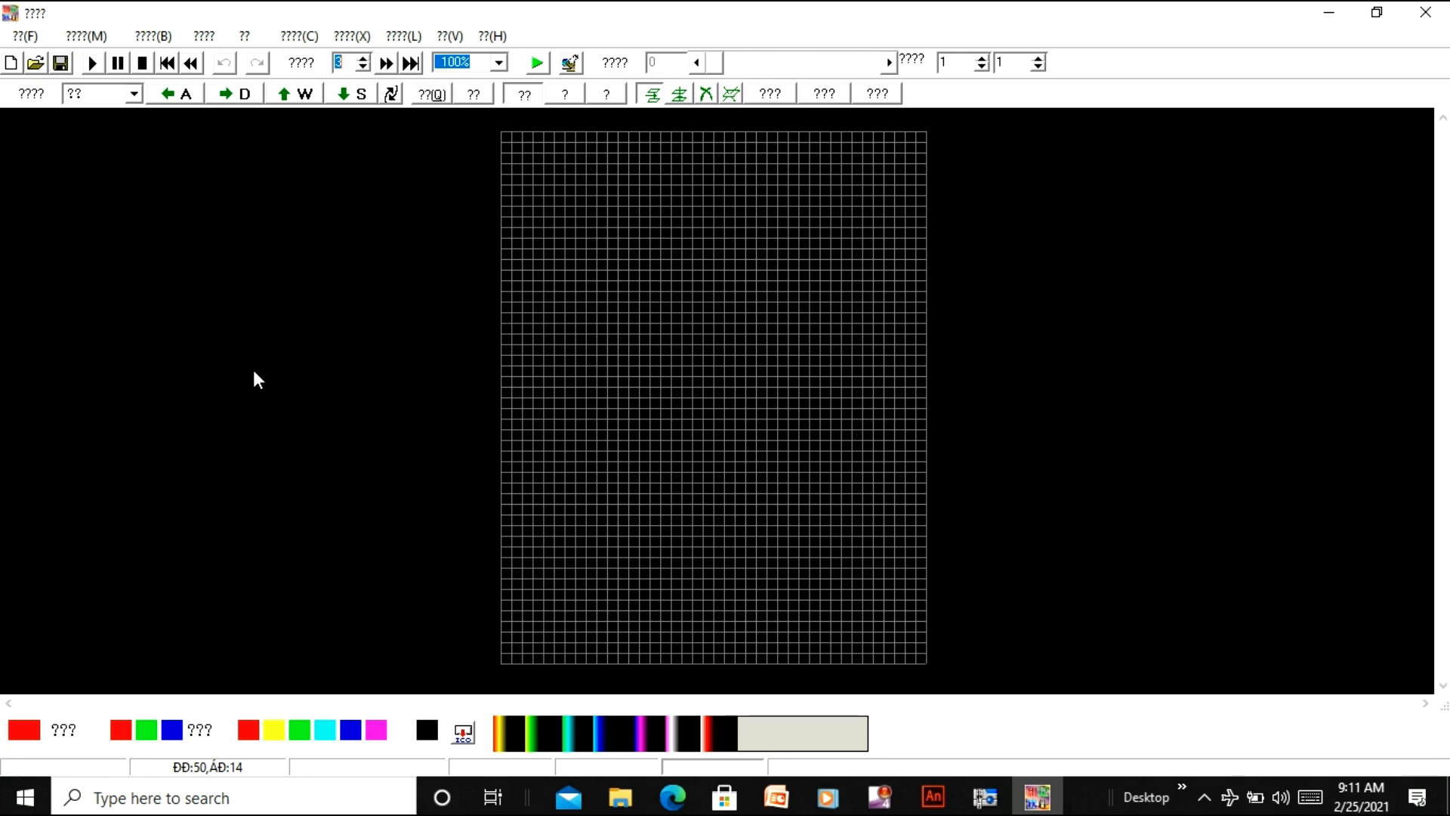
Examine the available movement actions in the Action list without choosing a different one
left_click(105, 93)
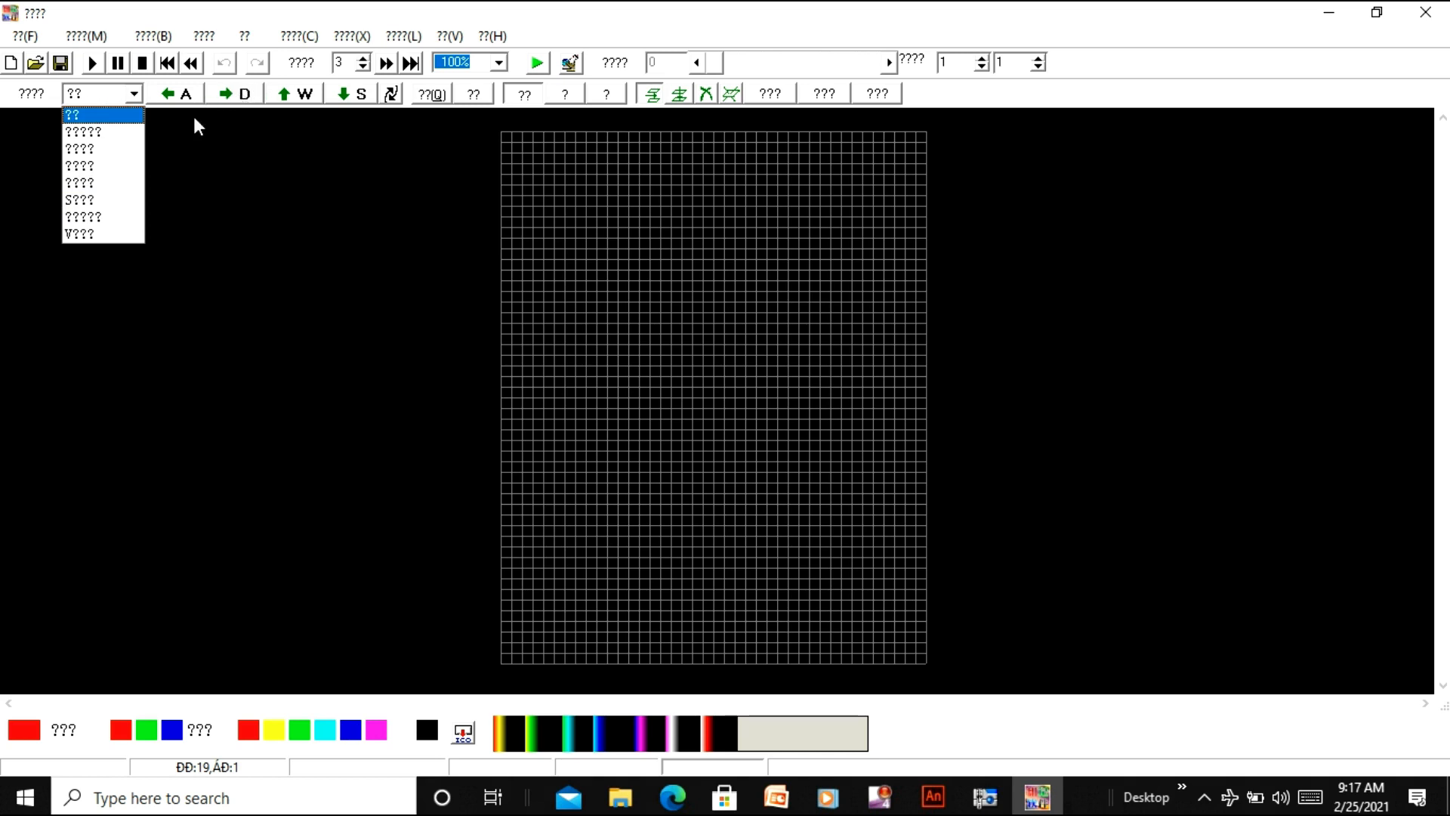
left_click(195, 156)
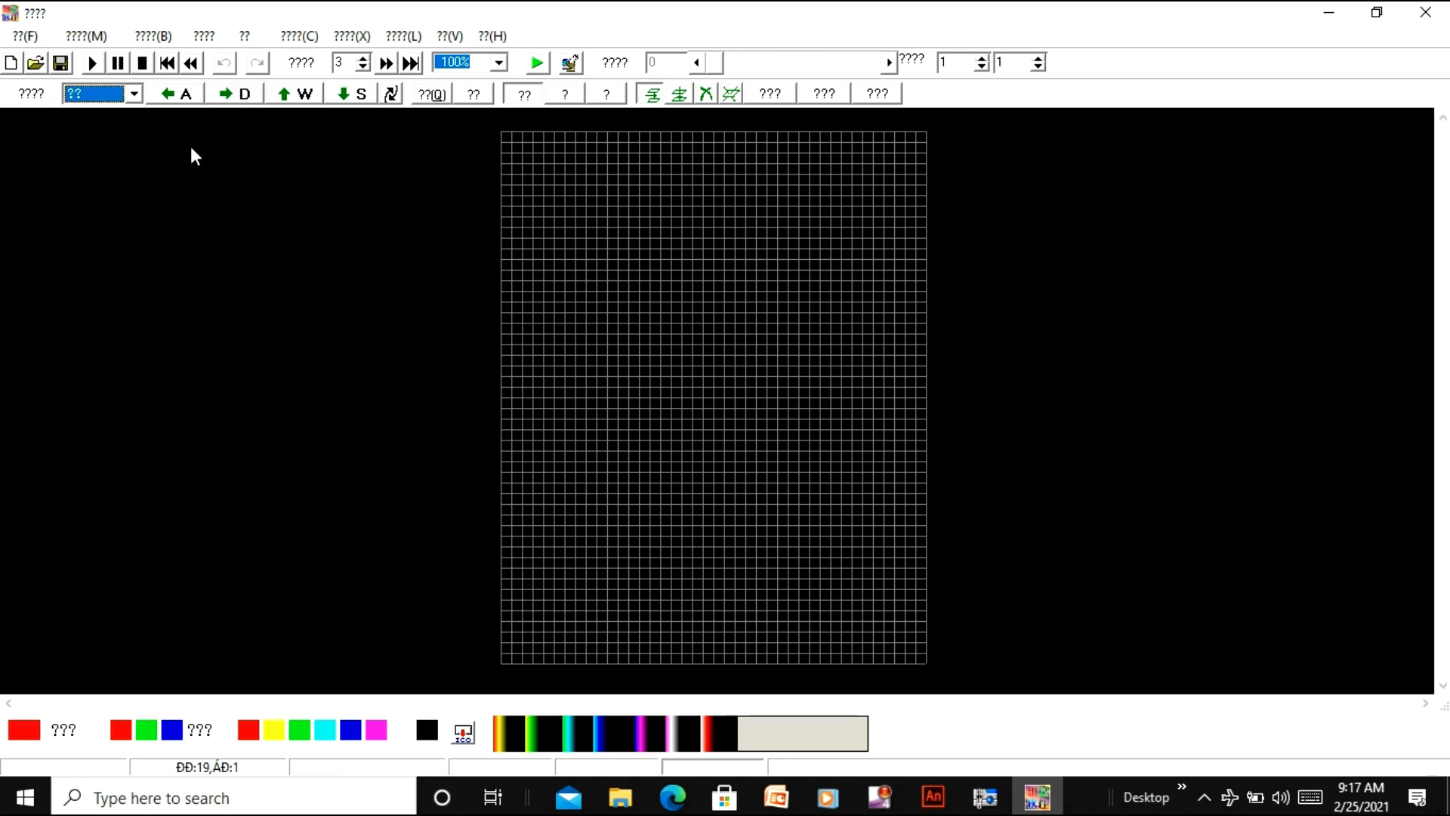
left_click(95, 93)
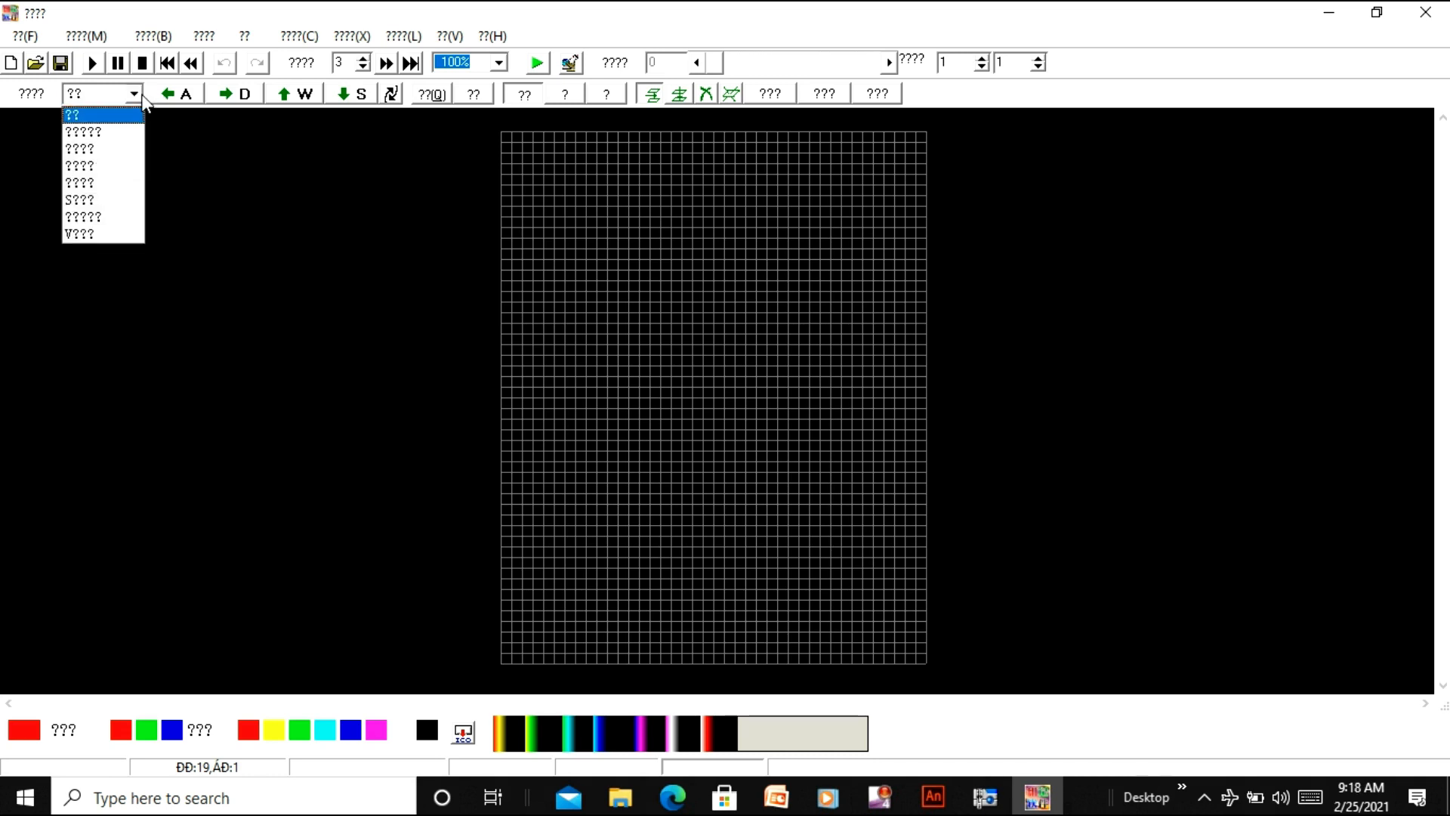
left_click(224, 167)
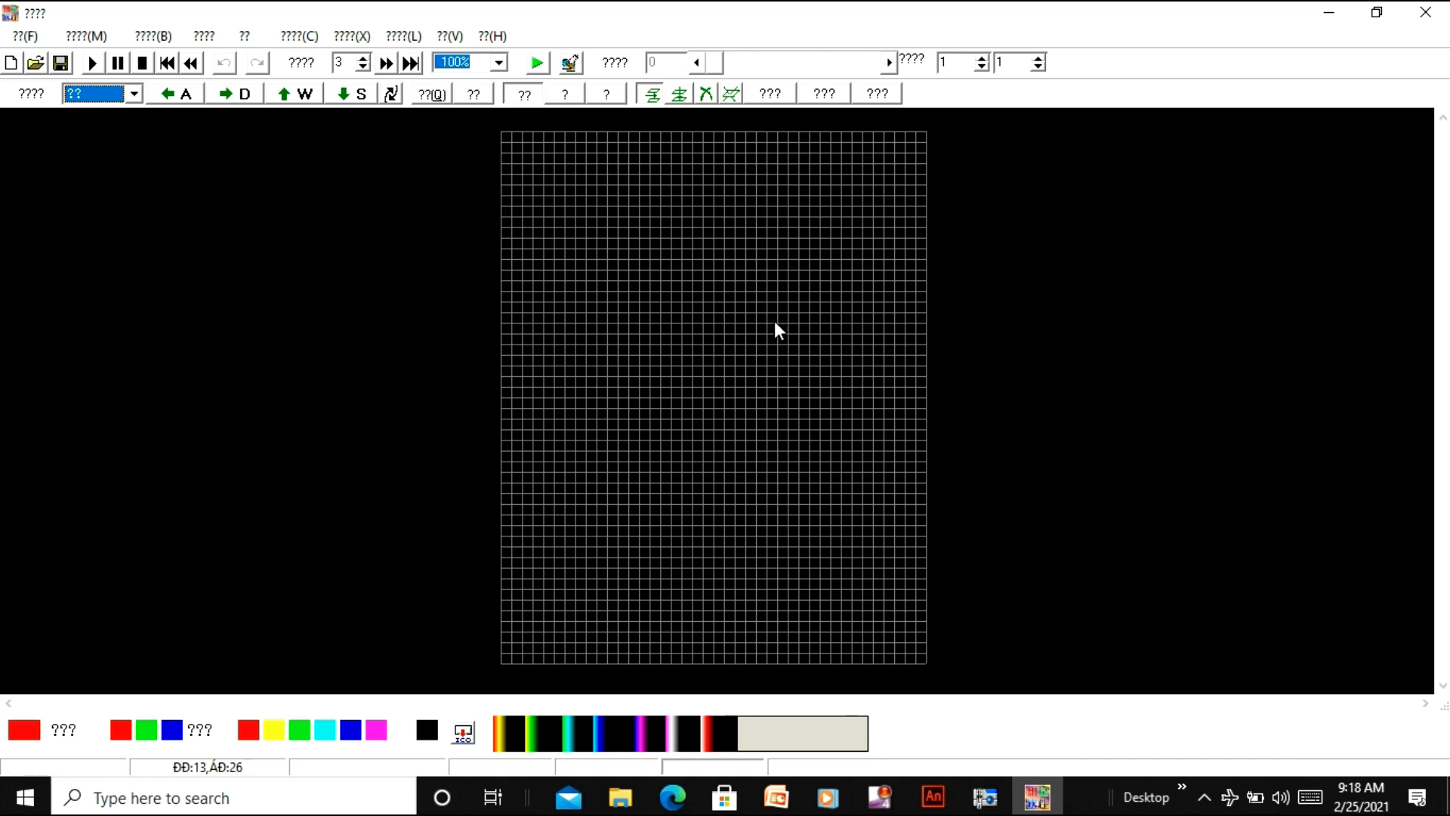
Use the color bar's red start as base color in ECO mode, and toggle the automatic option beside the direction commands
left_click(613, 731)
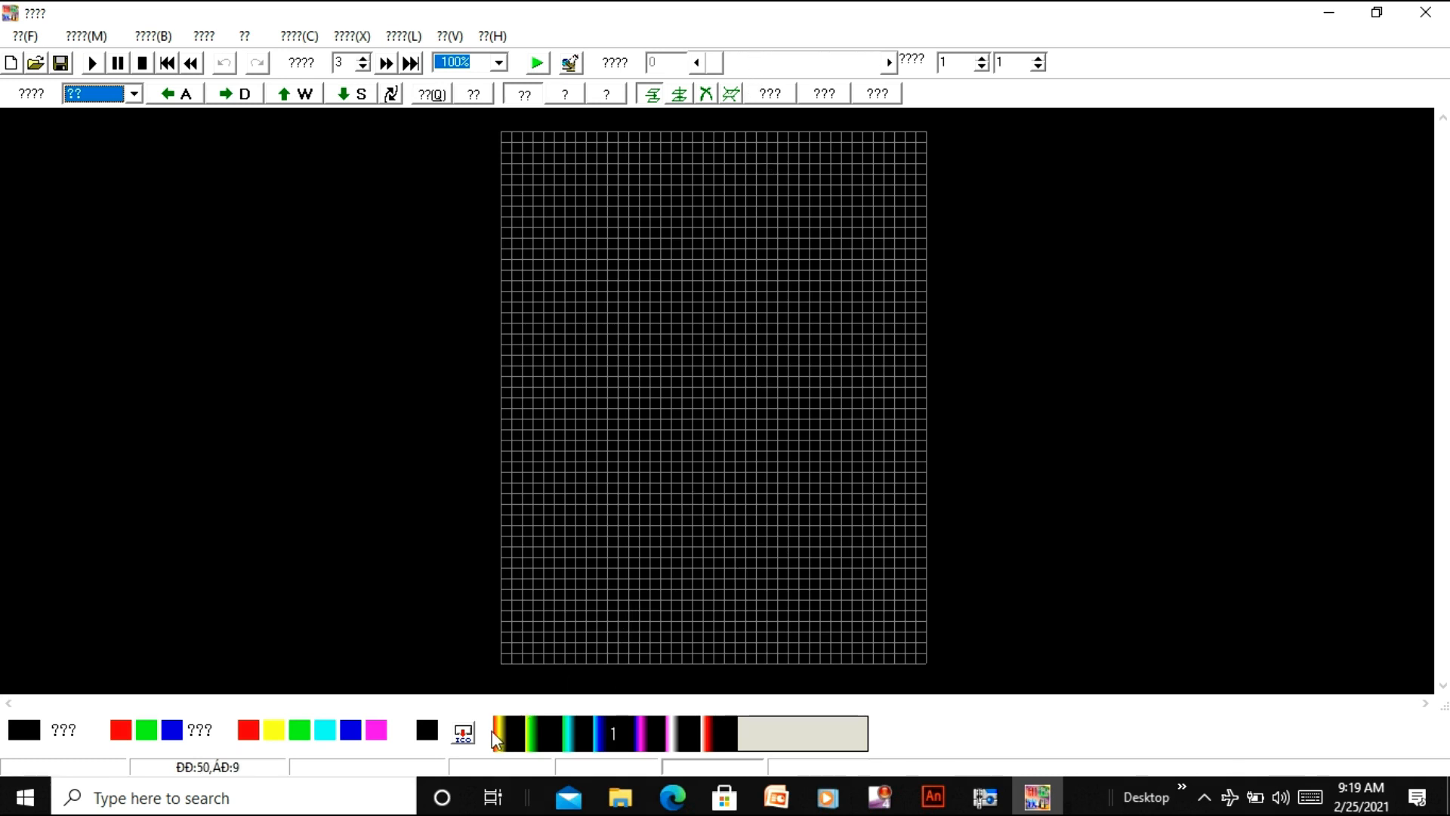
left_click(463, 734)
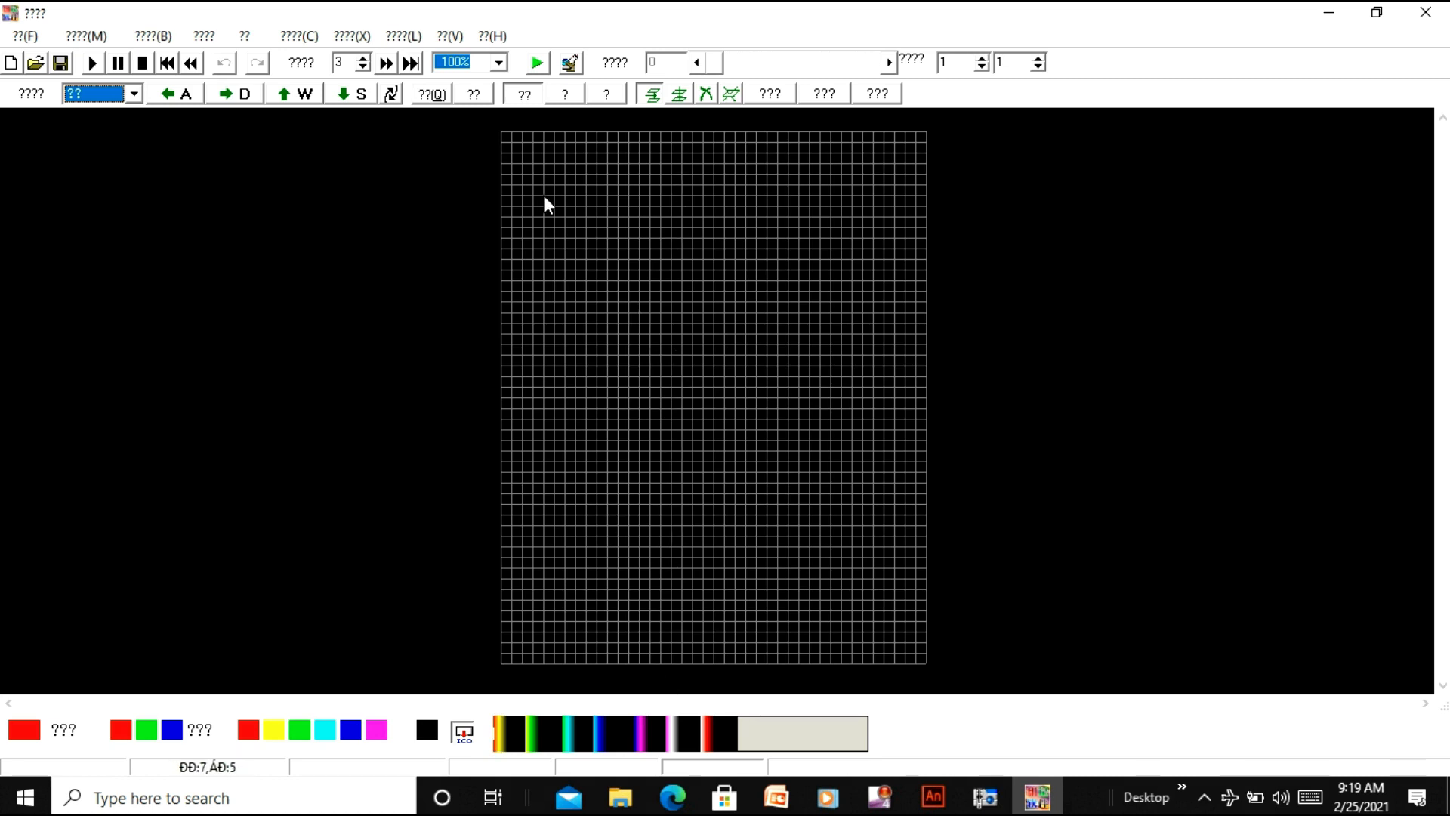
left_click(392, 95)
left_click(395, 85)
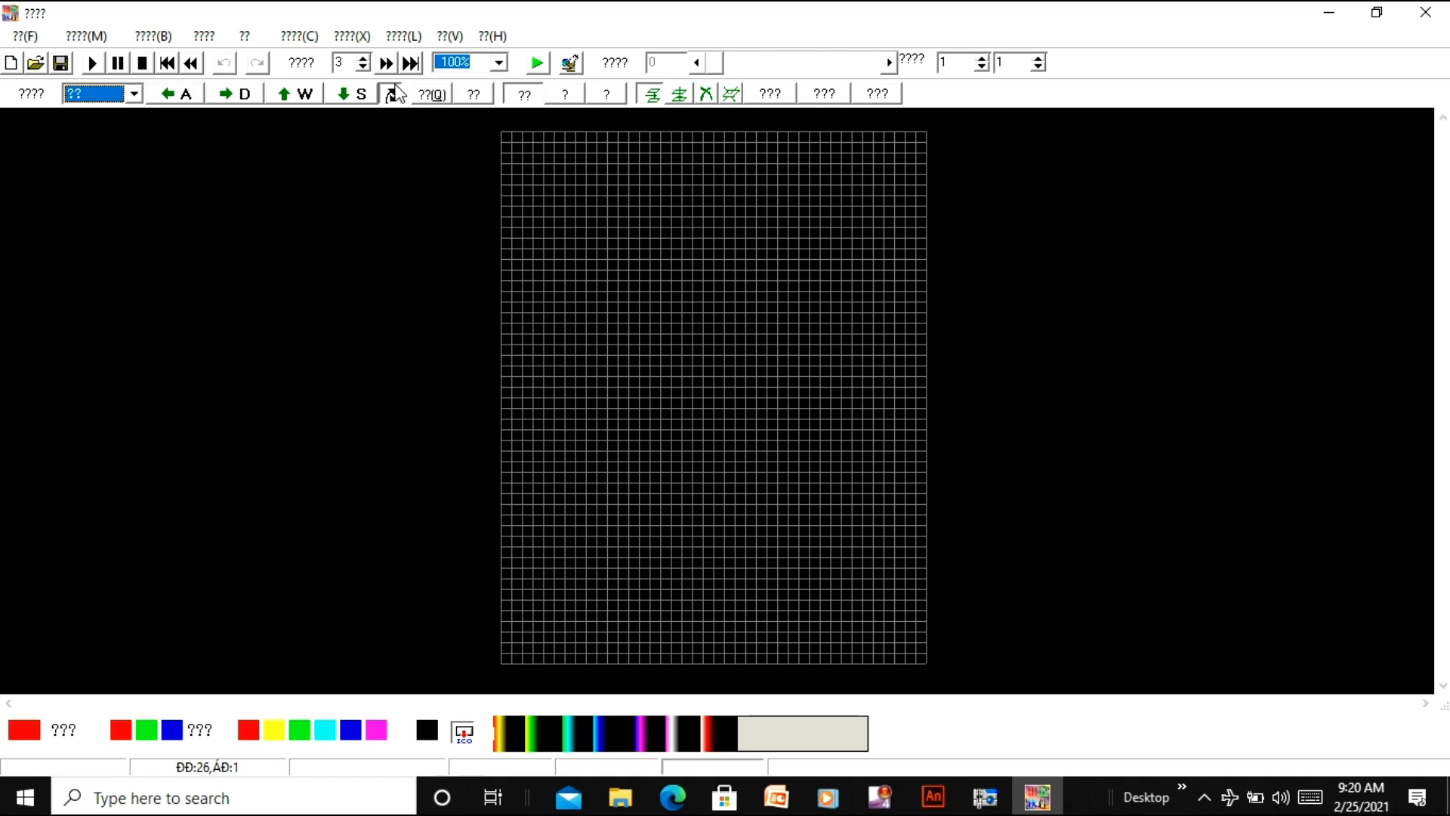
left_click(392, 94)
Generate animation frames that run the color pattern down, up, right and left across the grid
left_click(357, 93)
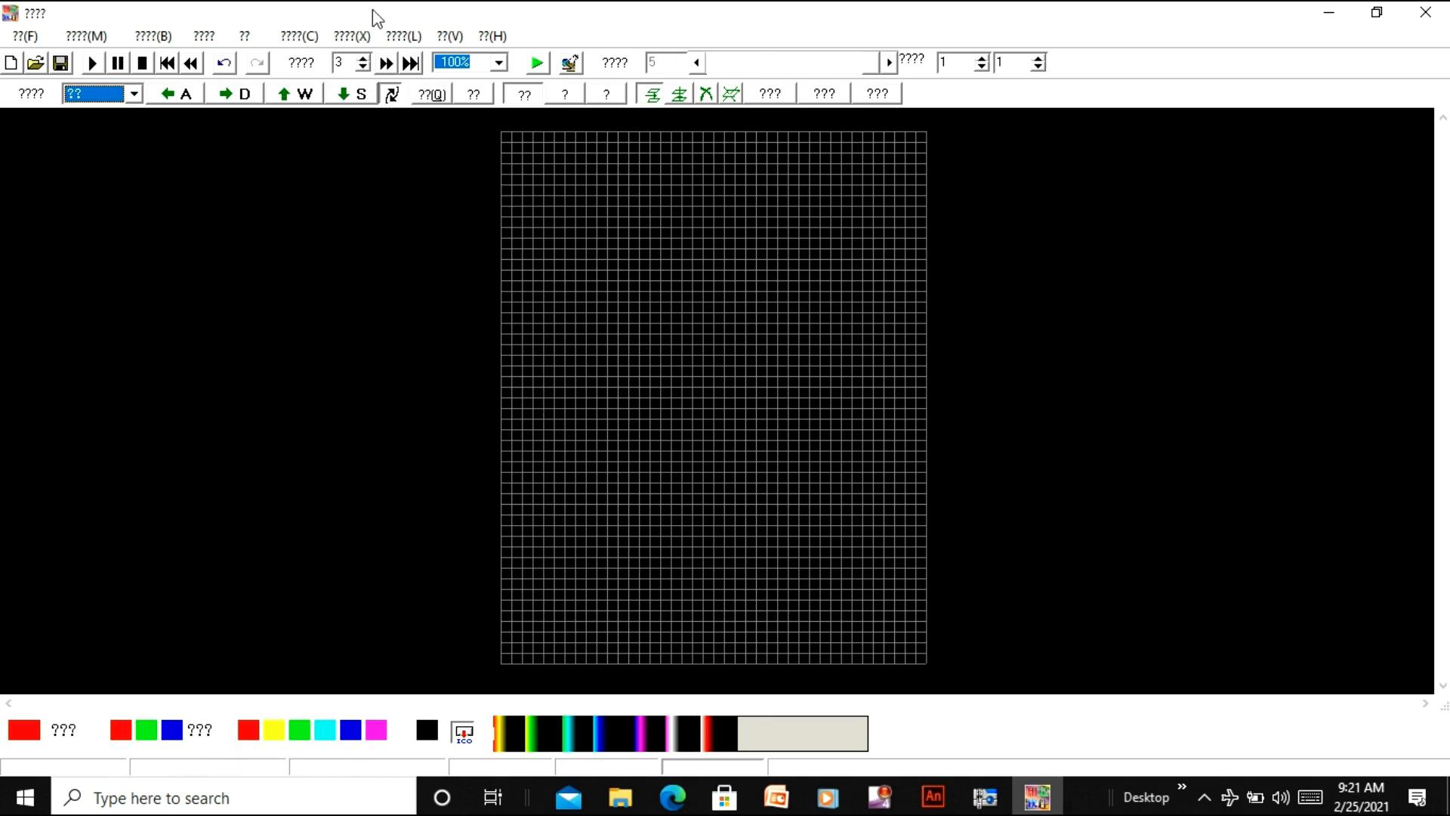
left_click(349, 93)
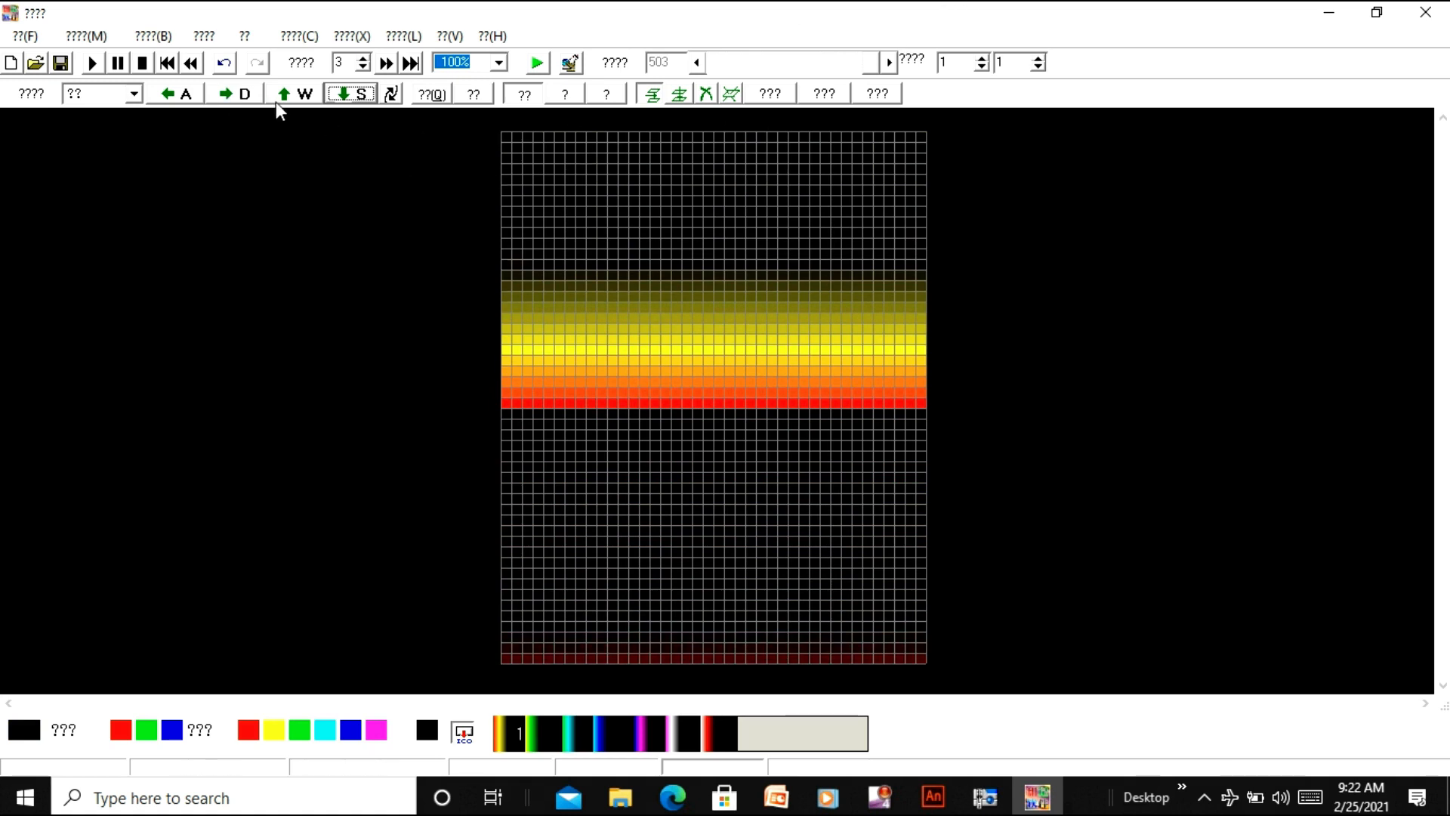
left_click(224, 87)
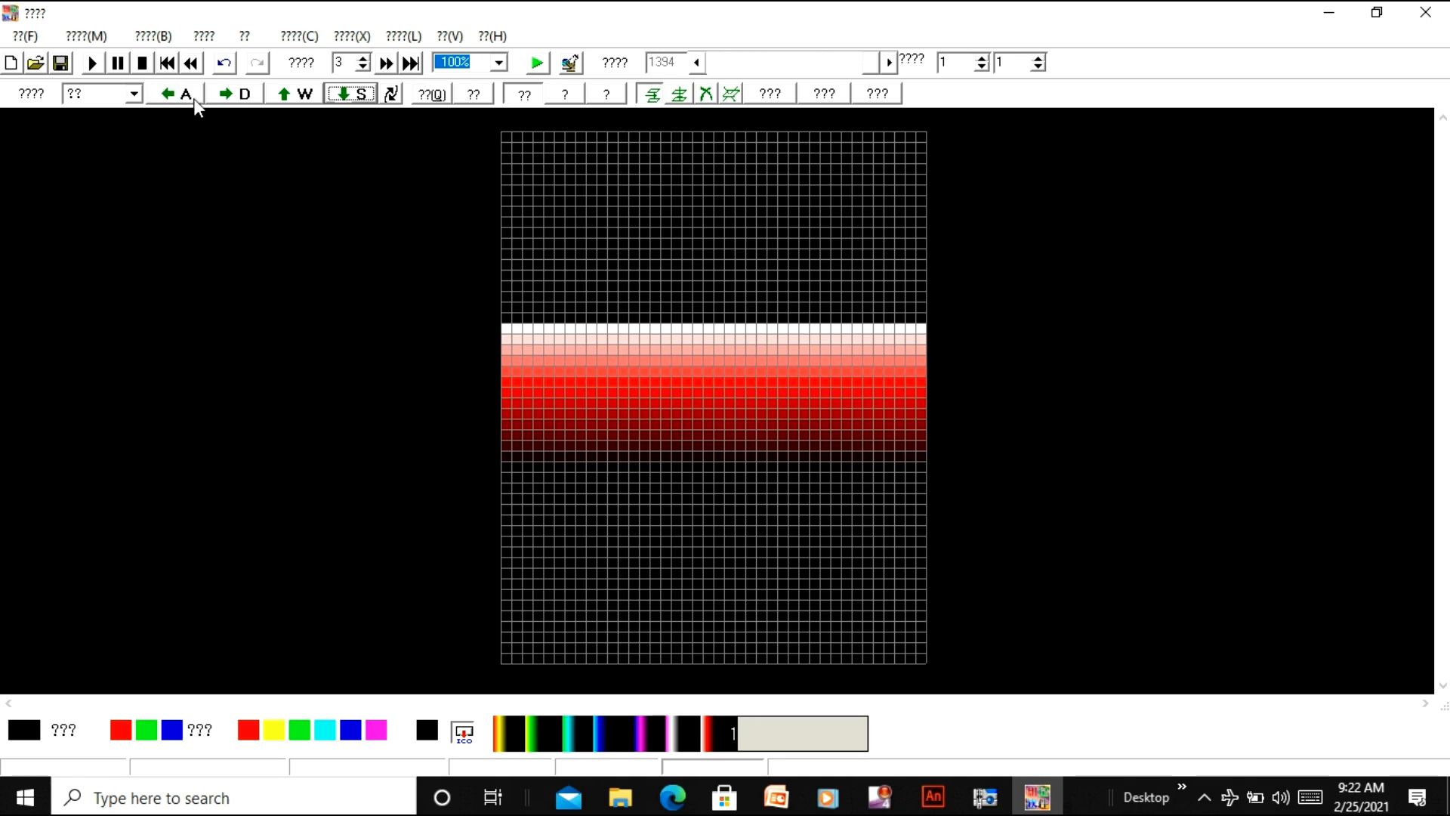
left_click(193, 98)
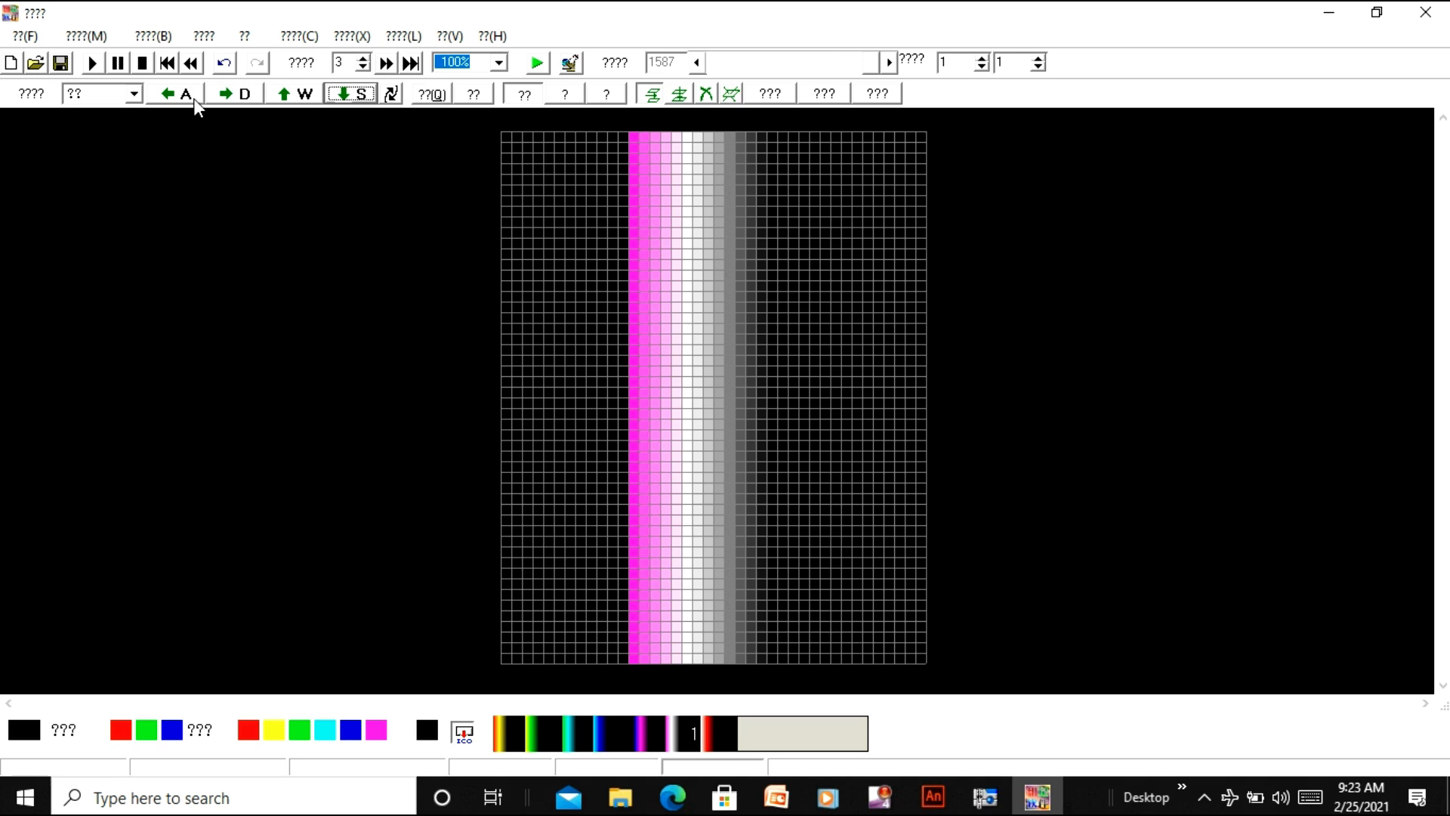
Activate block selection and select the whole grid
left_click(772, 102)
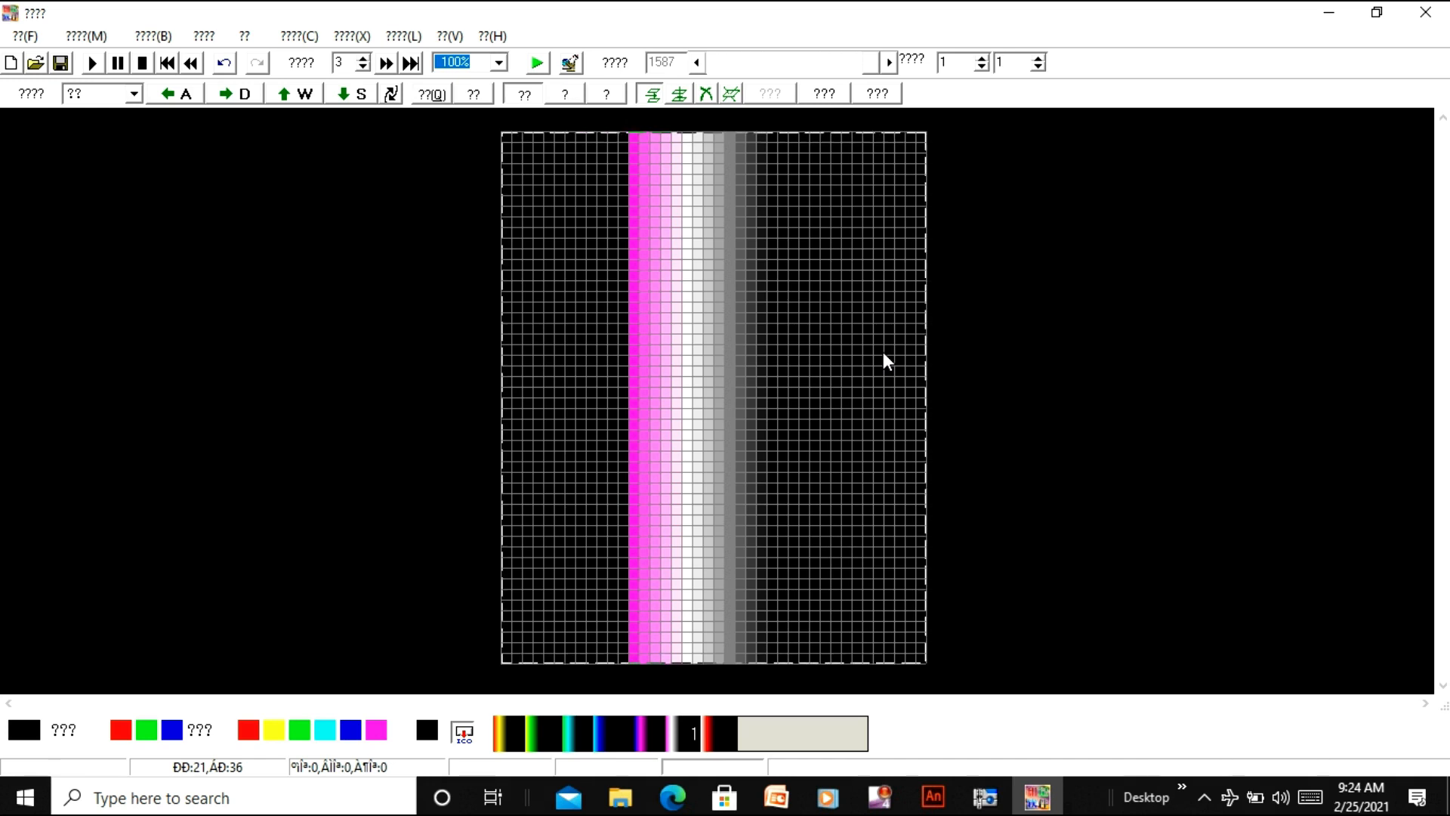
key("ctrl+a")
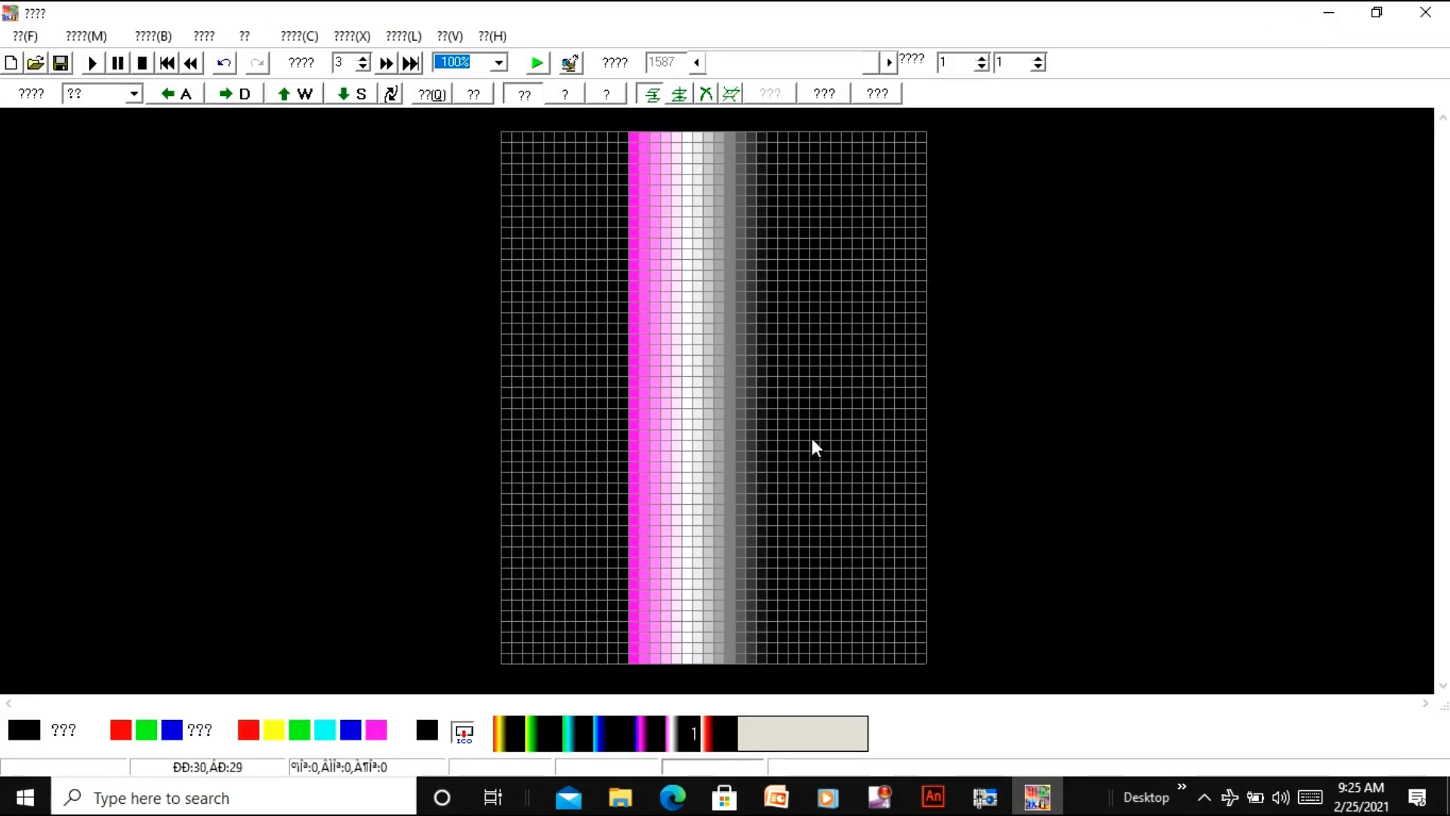
Look up the English menu names in the reference image Screenshot (8).png and return to the grid program
left_click(246, 37)
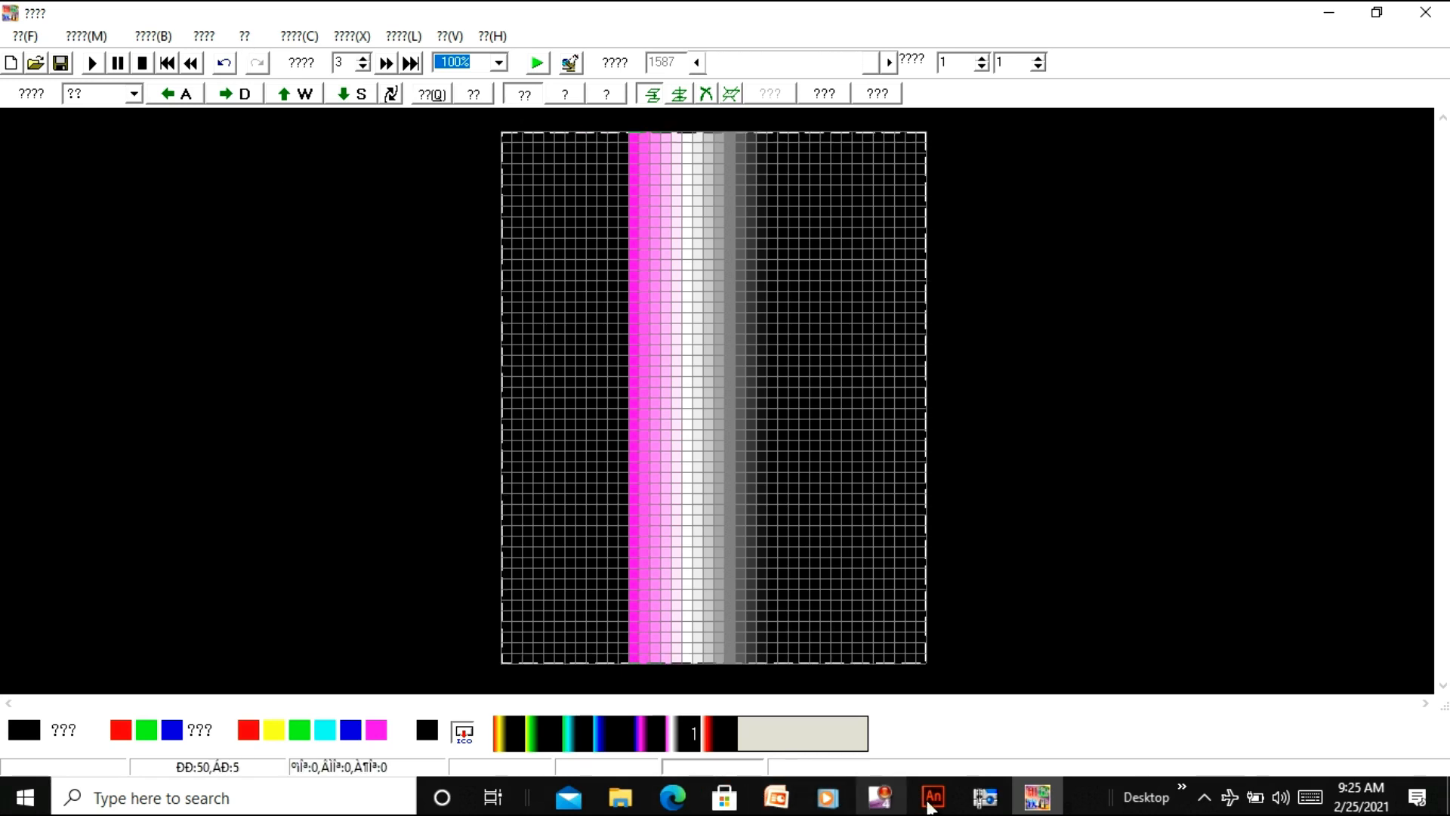
left_click(621, 796)
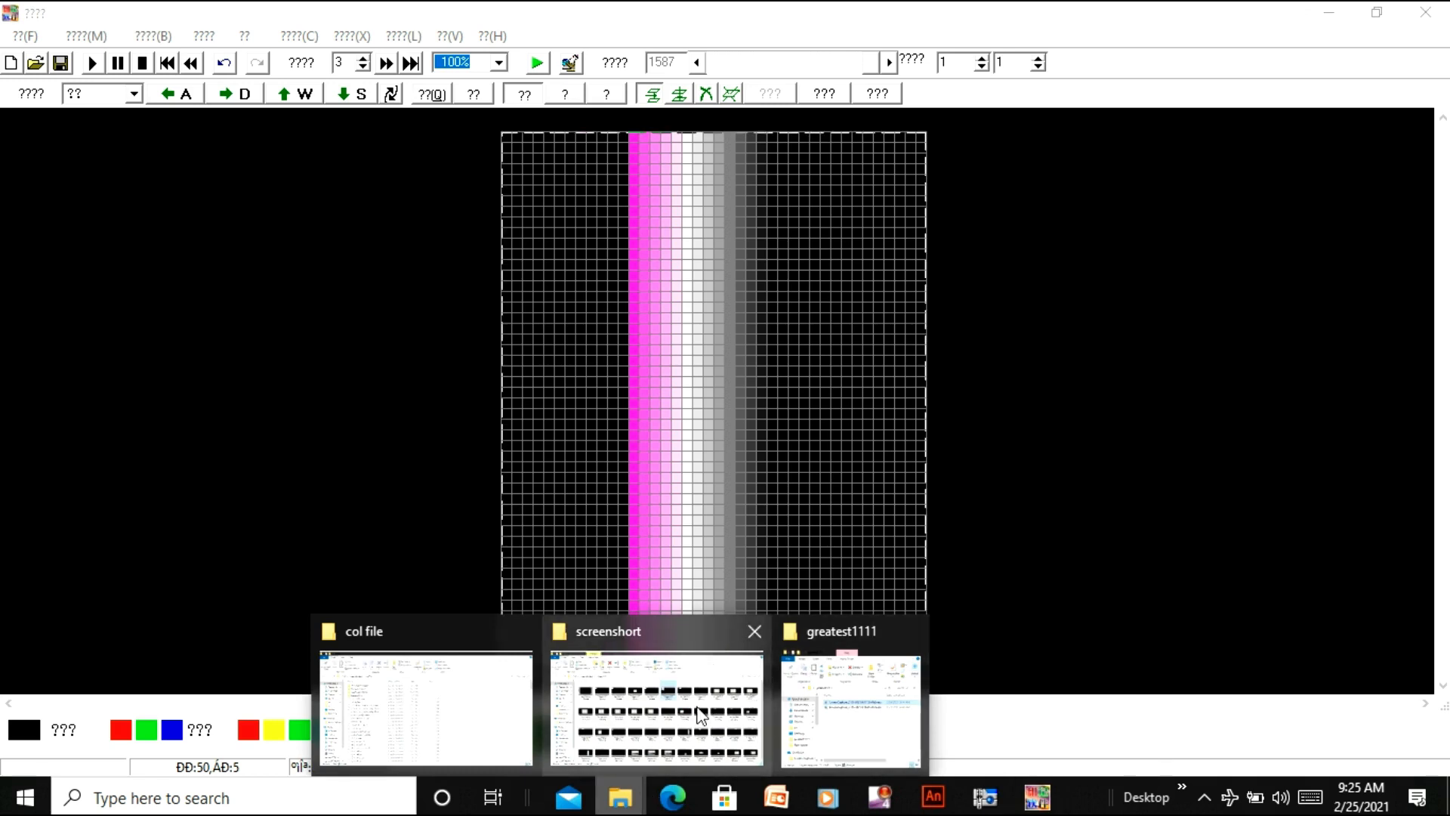
left_click(701, 714)
left_click(914, 309)
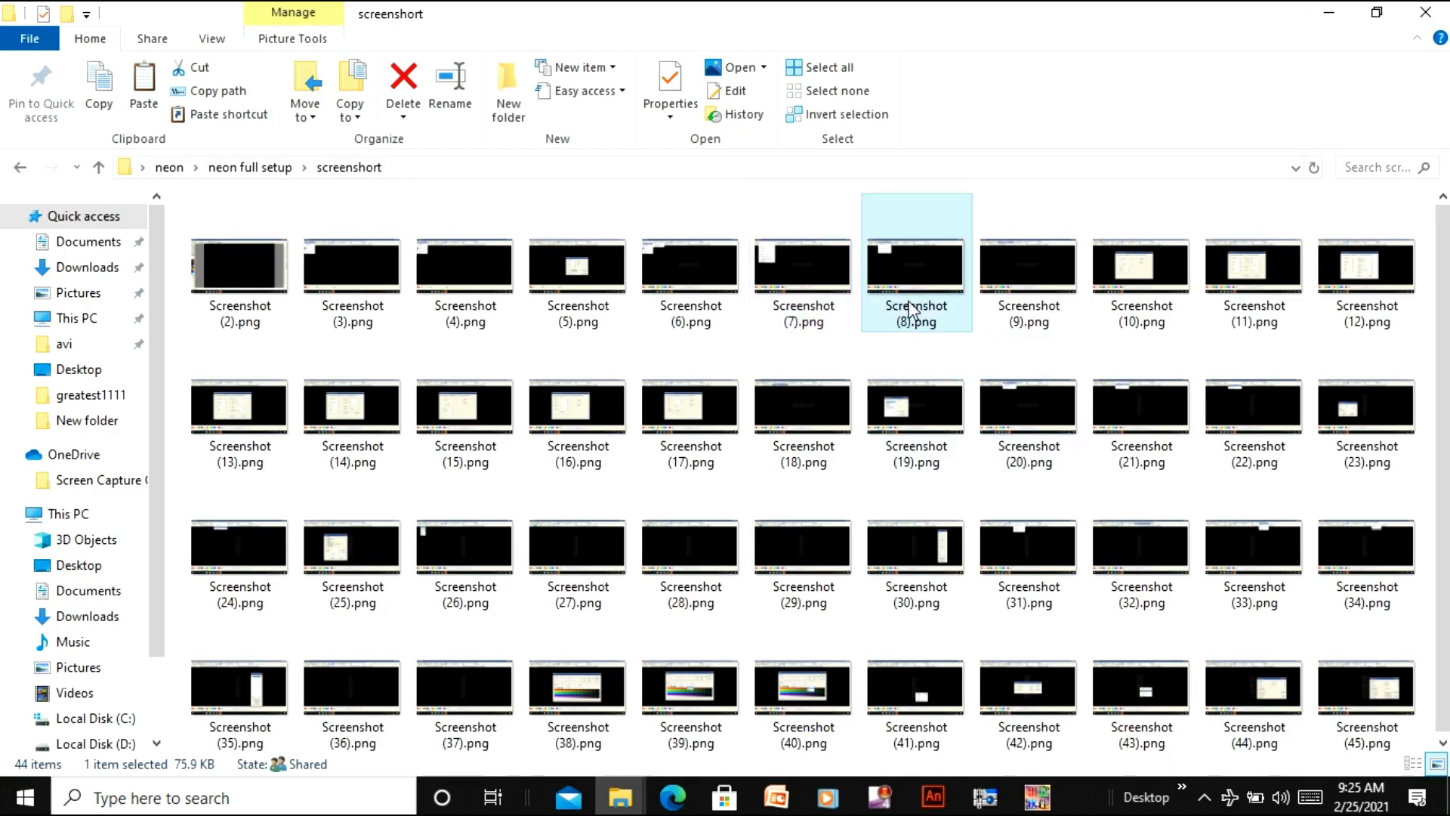
double_click(914, 310)
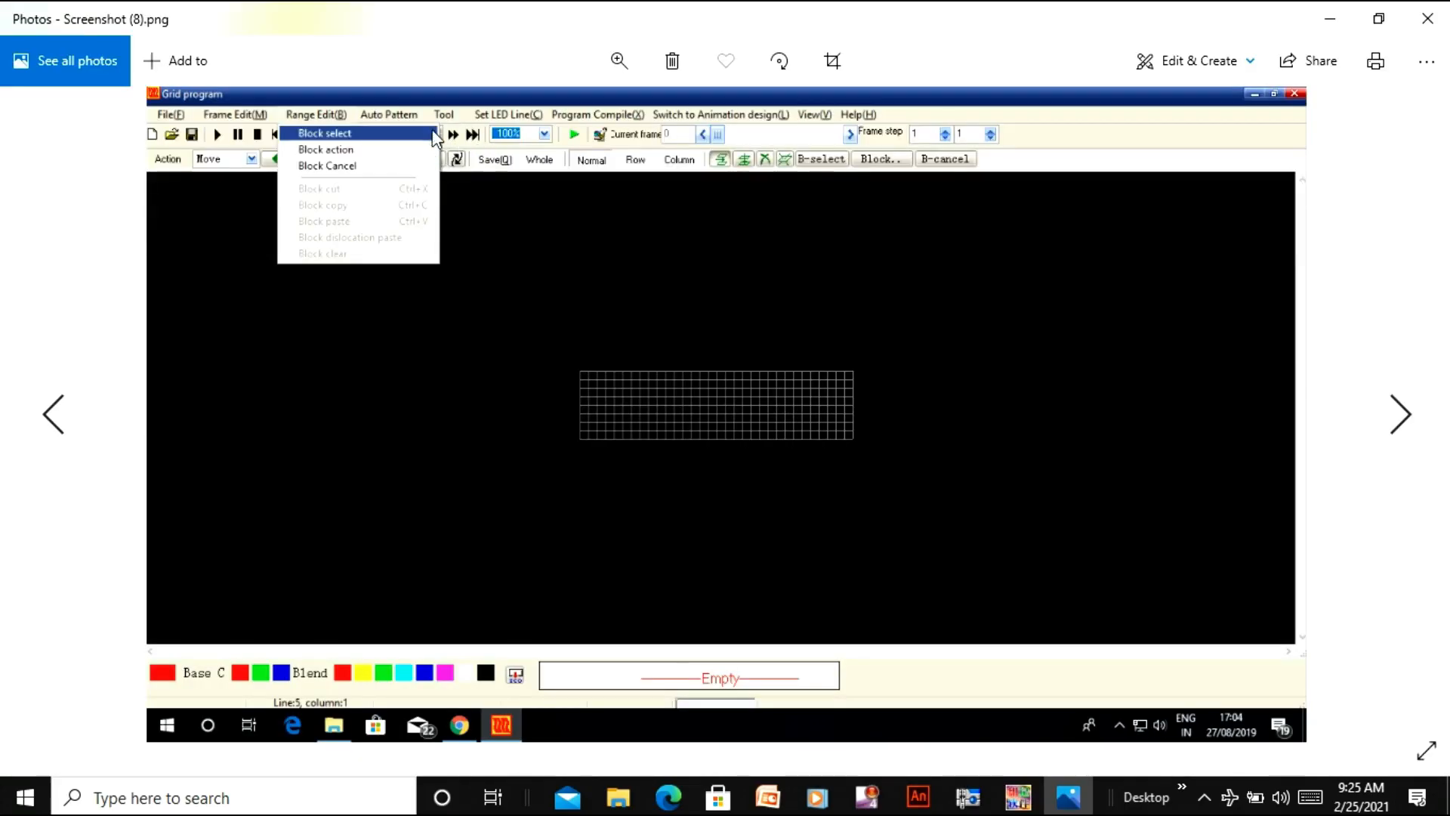
left_click(1330, 19)
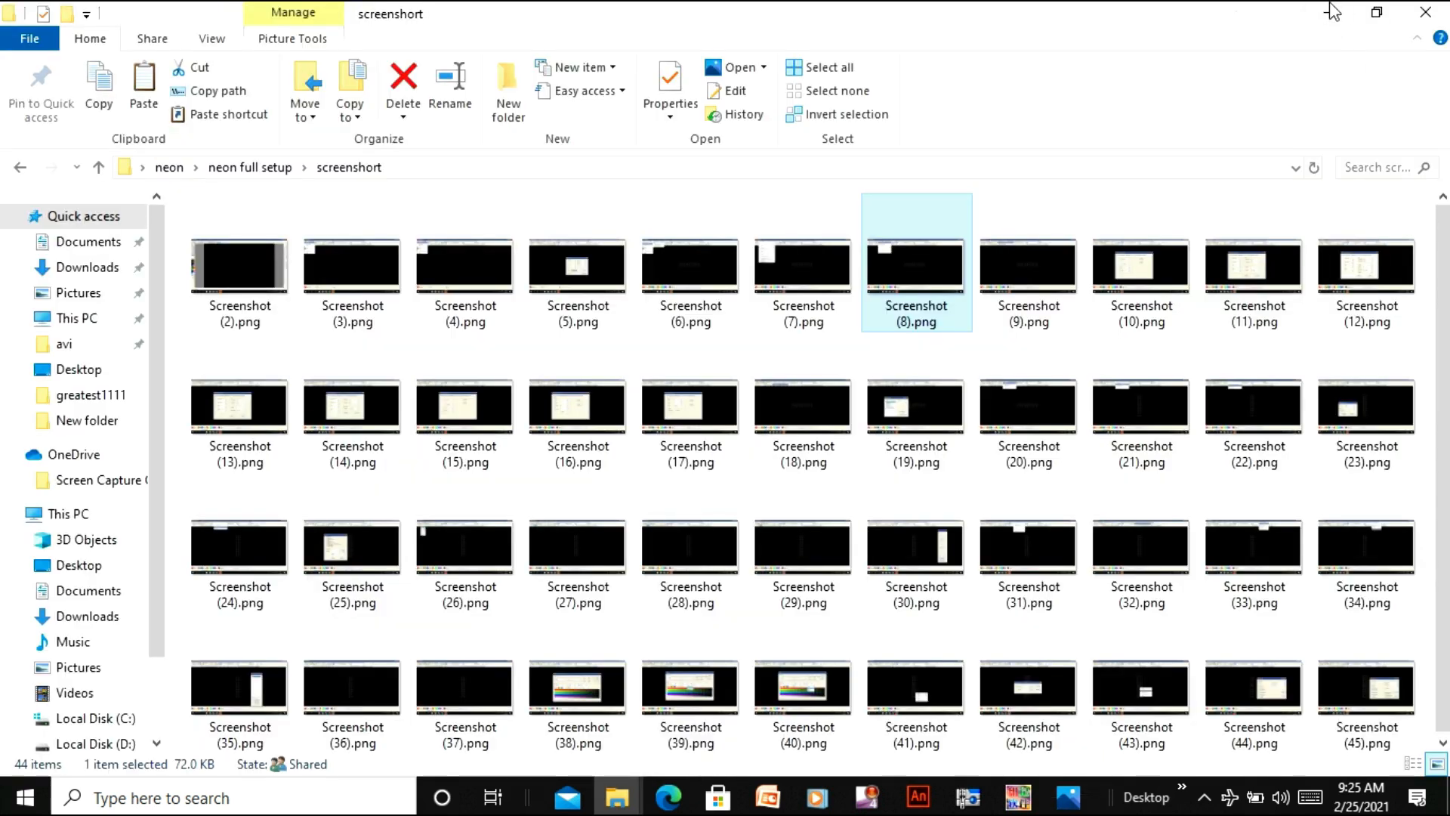
left_click(1332, 12)
Apply the sixth transformation option of the last tool command to the selected grid over frames 1 to 1587
left_click(252, 46)
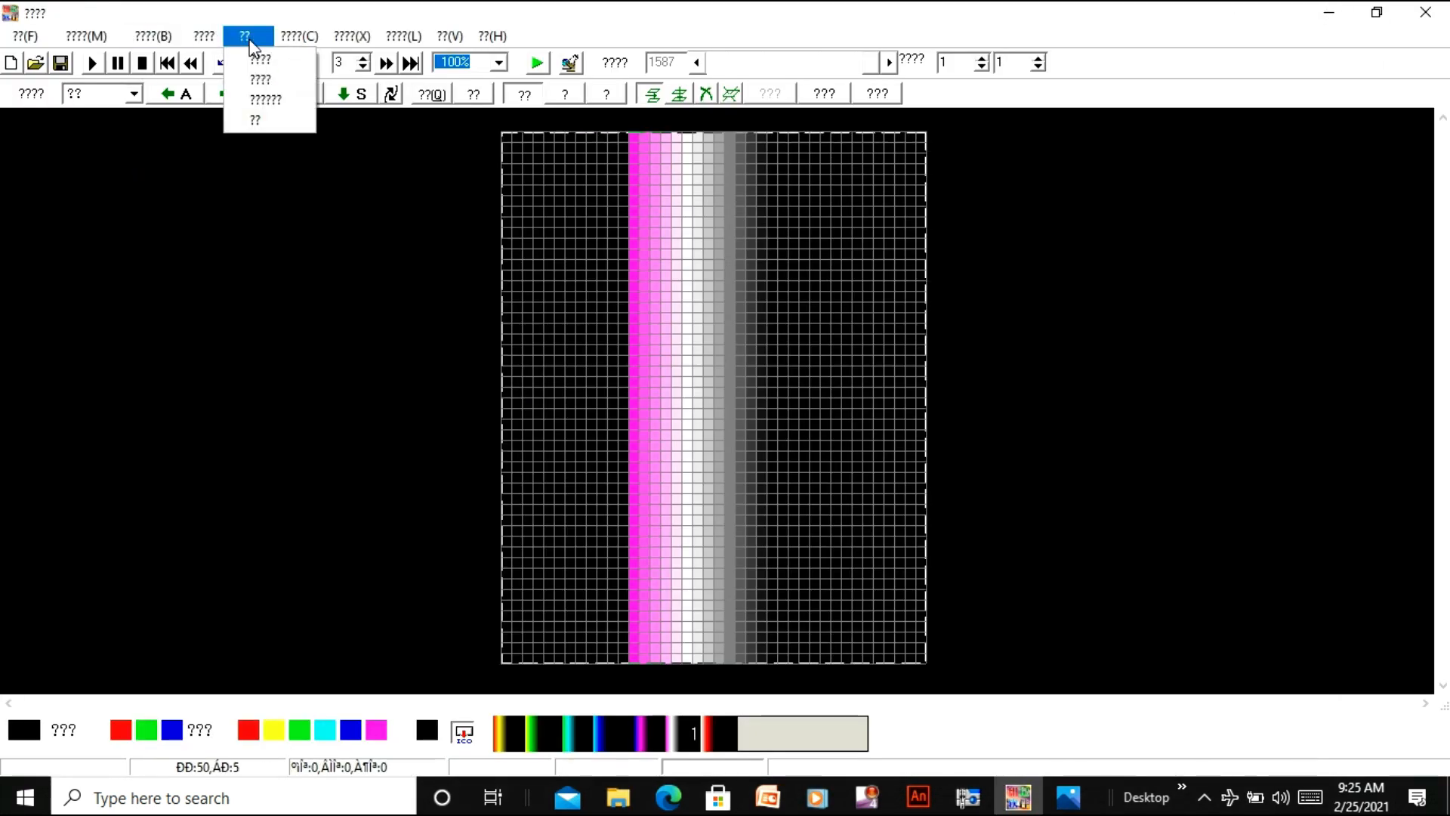
left_click(252, 119)
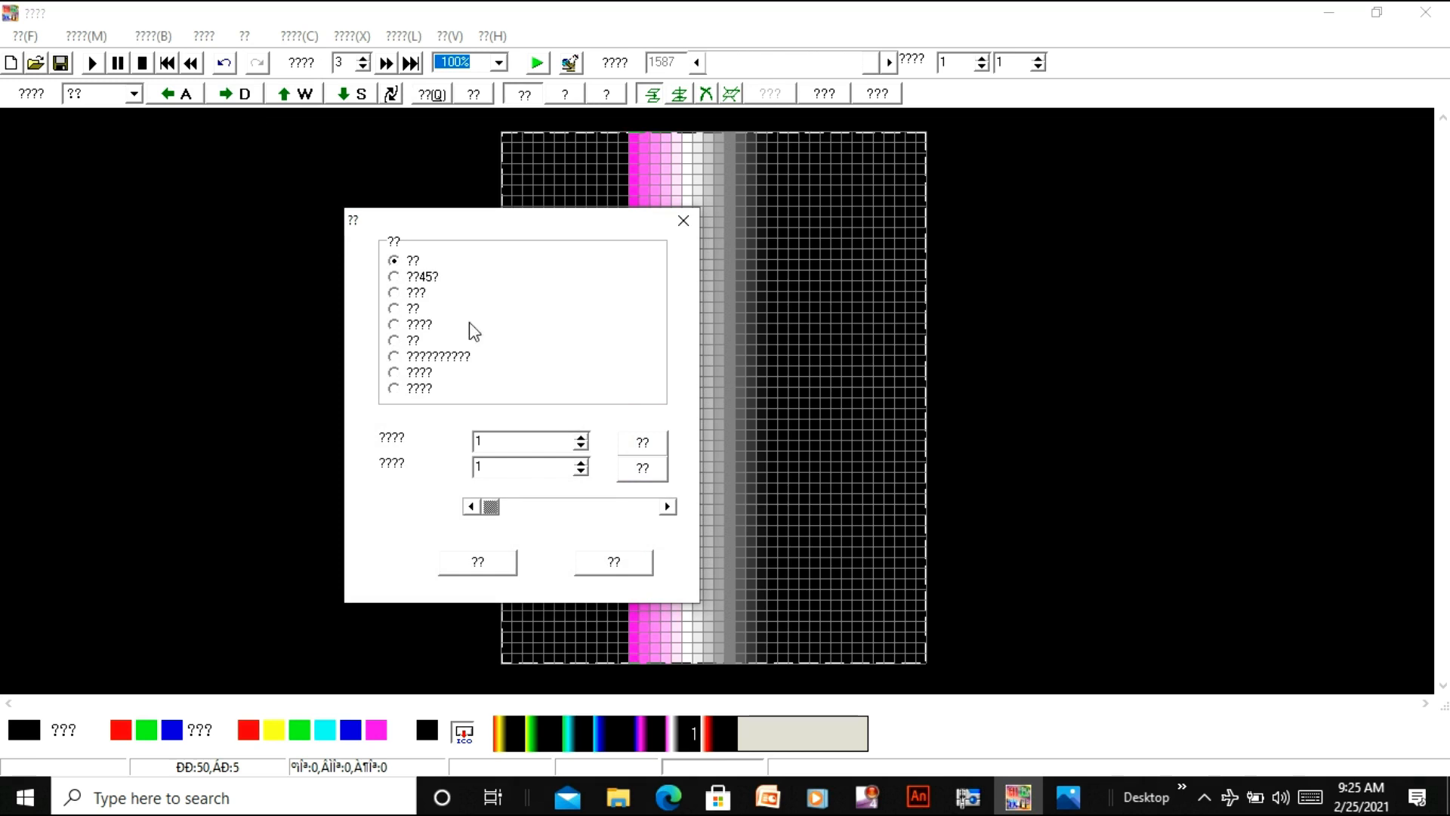
left_click_drag(599, 226, 476, 188)
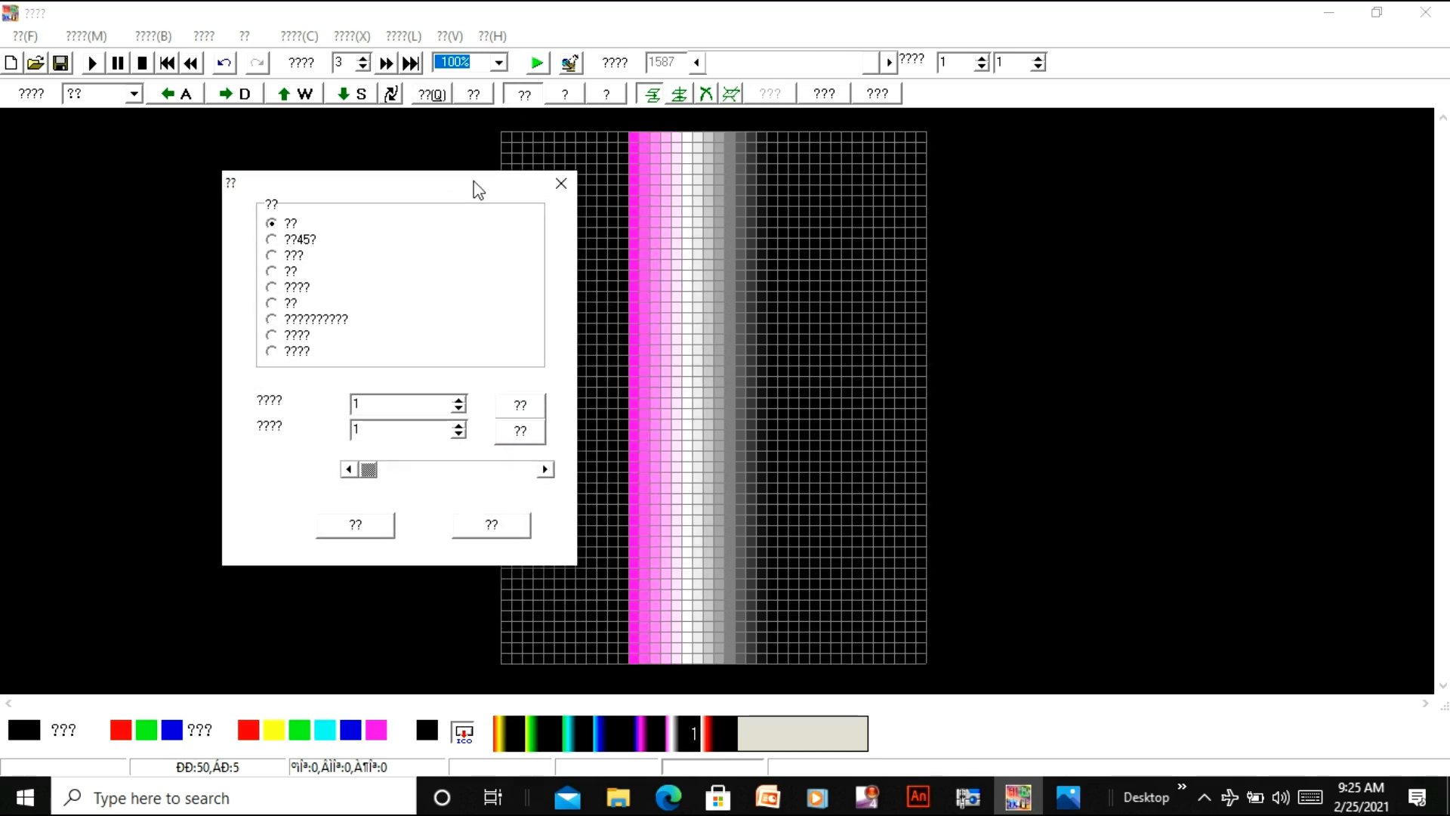
left_click(272, 304)
left_click(518, 412)
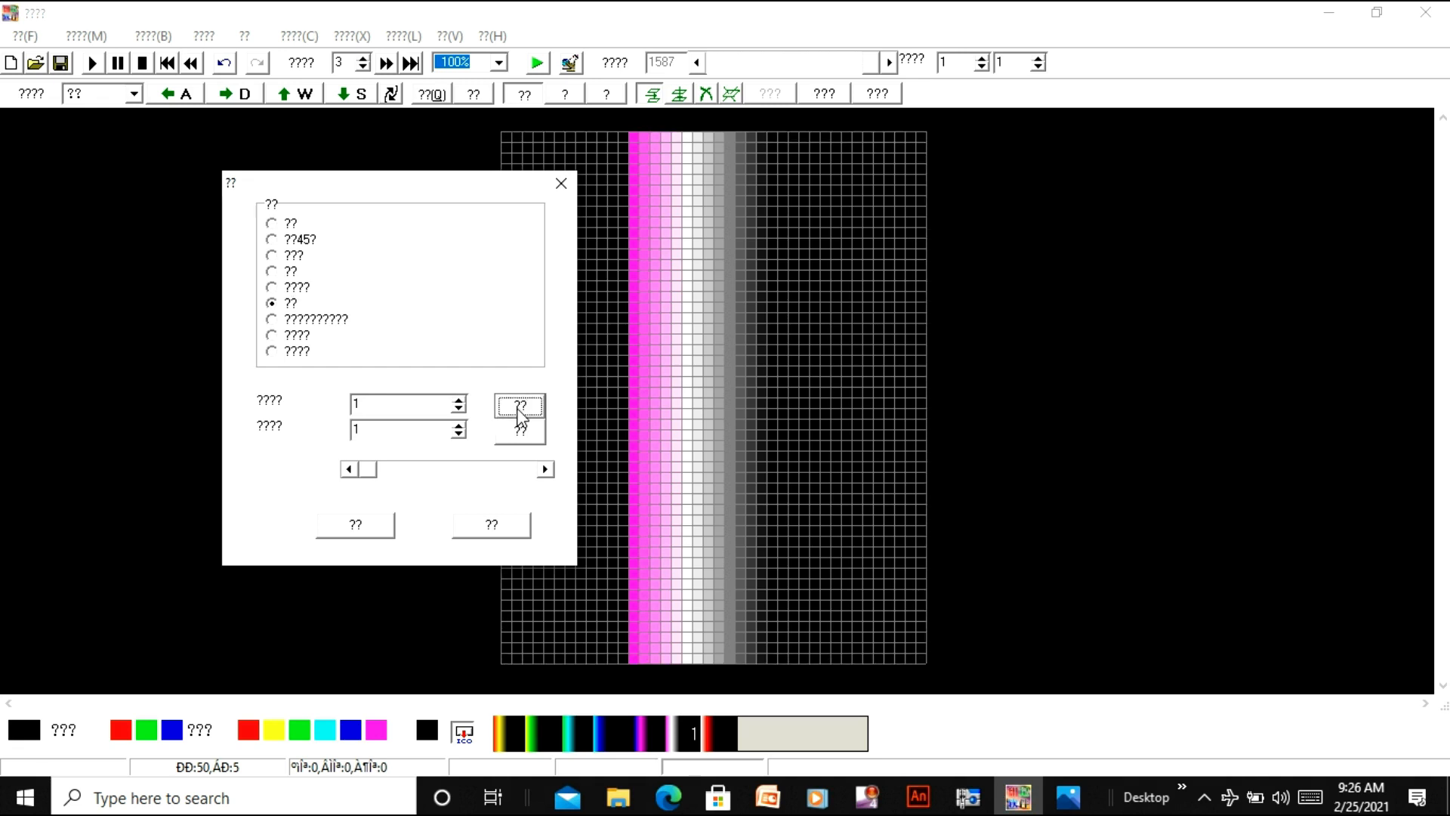
left_click(520, 436)
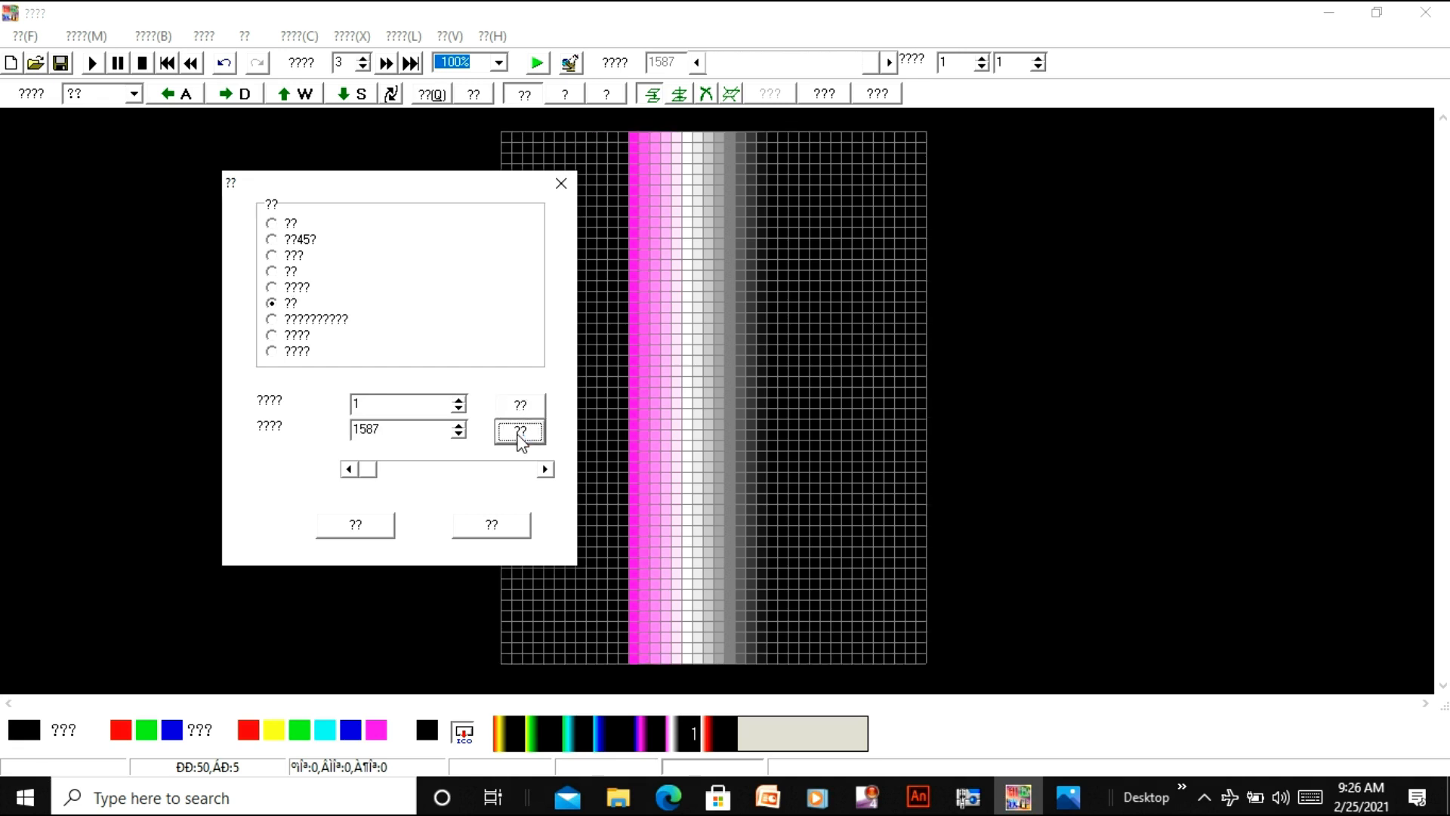
left_click(358, 527)
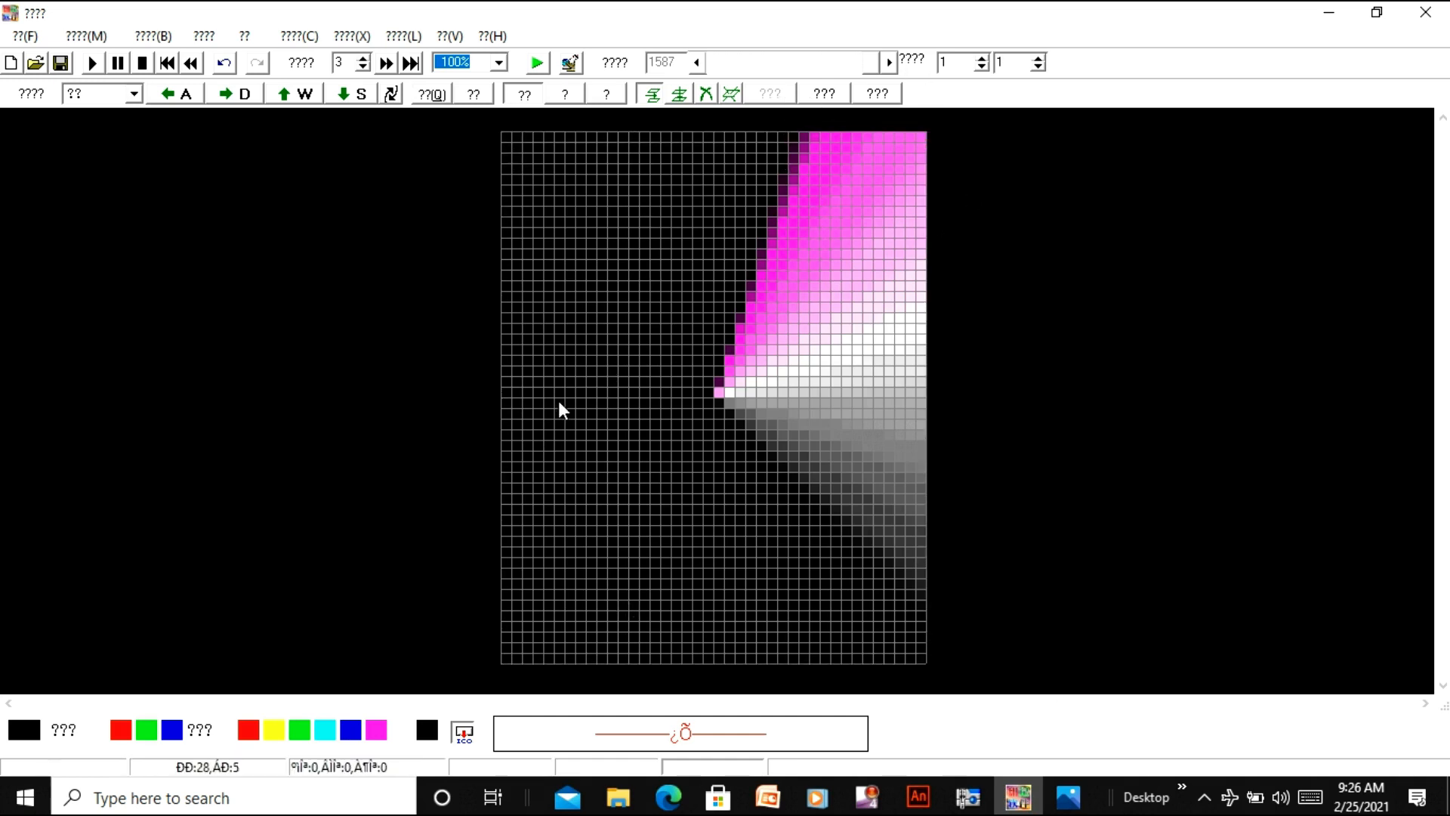
Cancel the block selection and preview the transformed animation, stopping the playback at the end
left_click(886, 91)
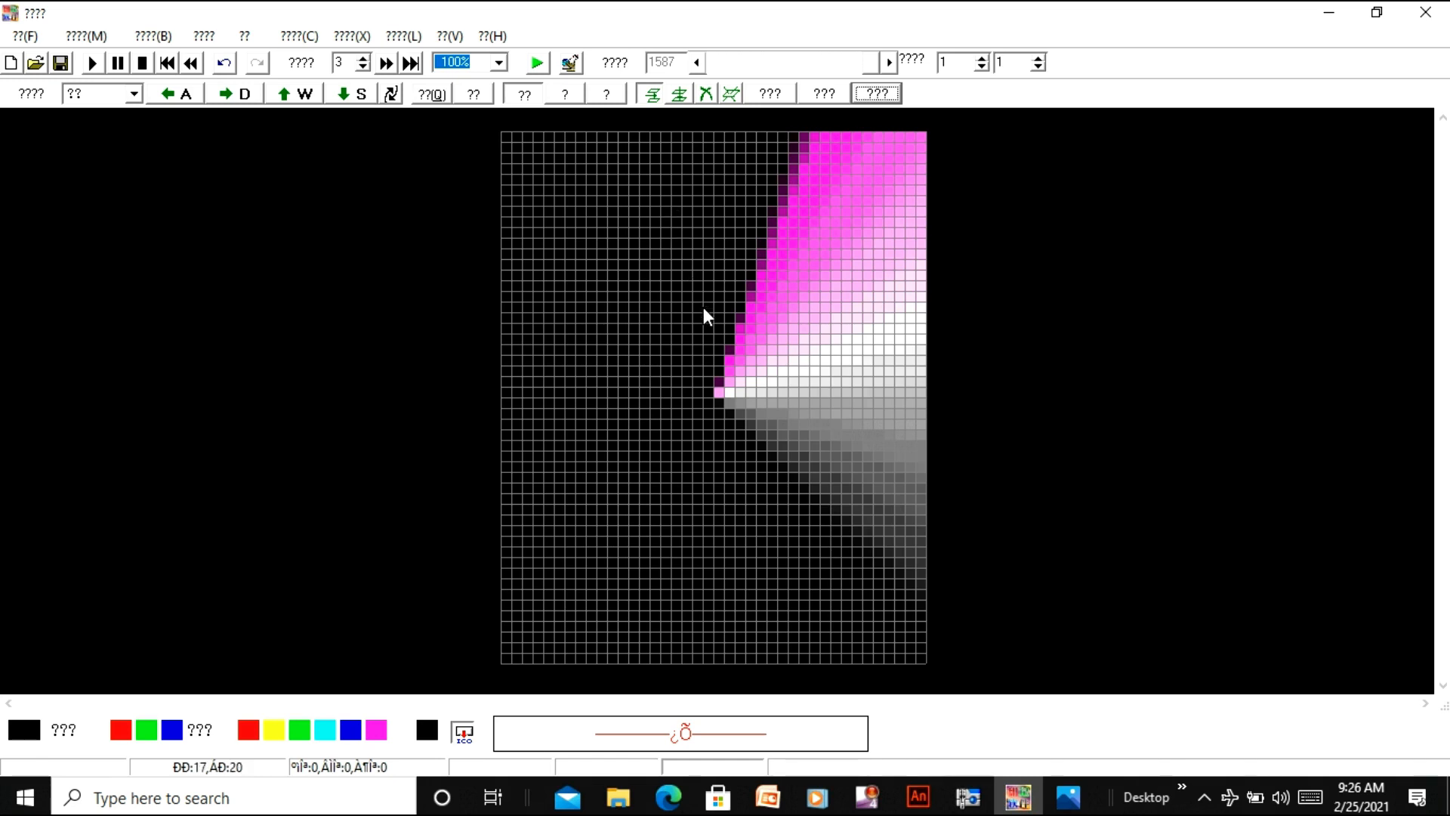
left_click(94, 63)
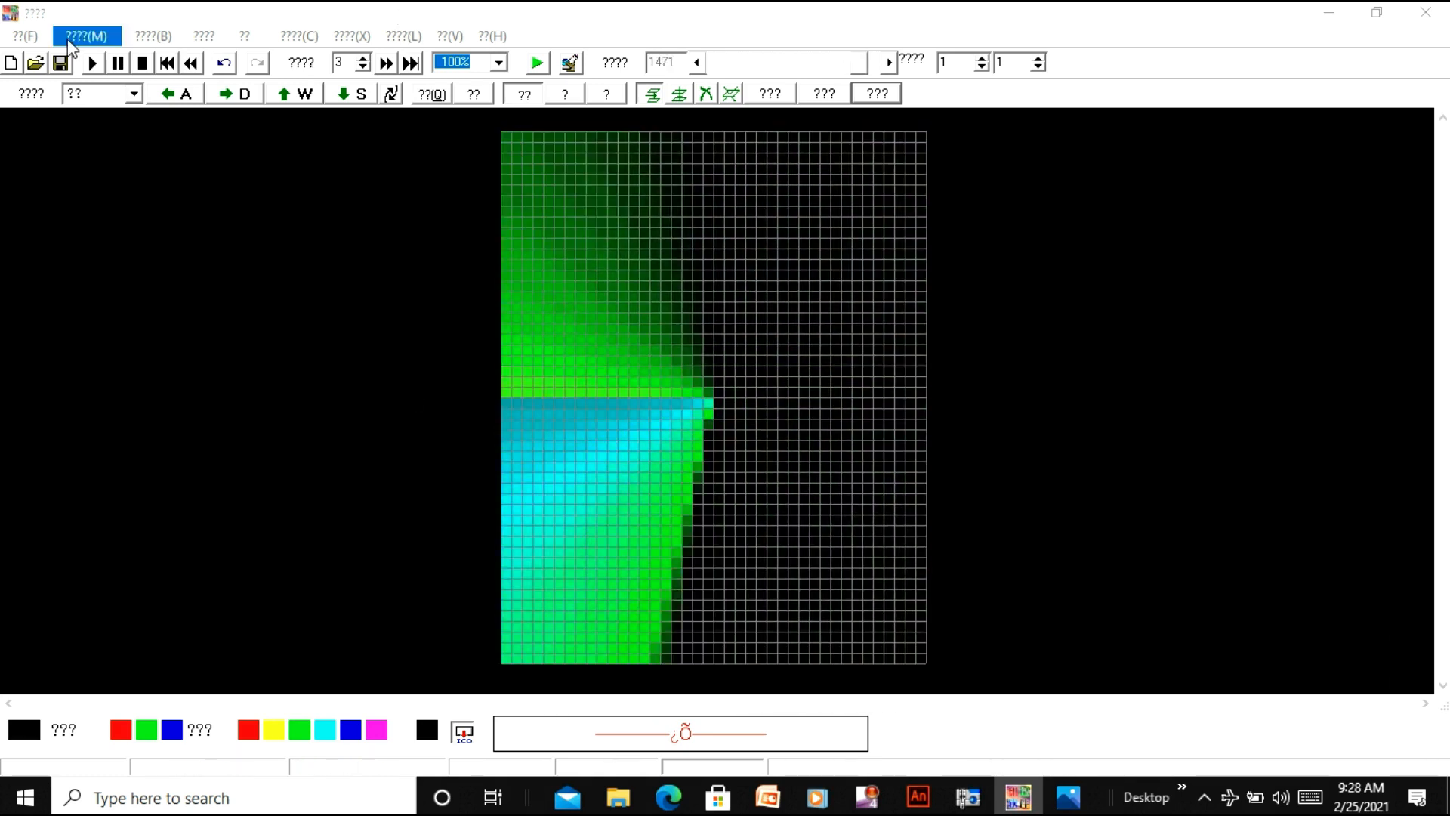
left_click(142, 64)
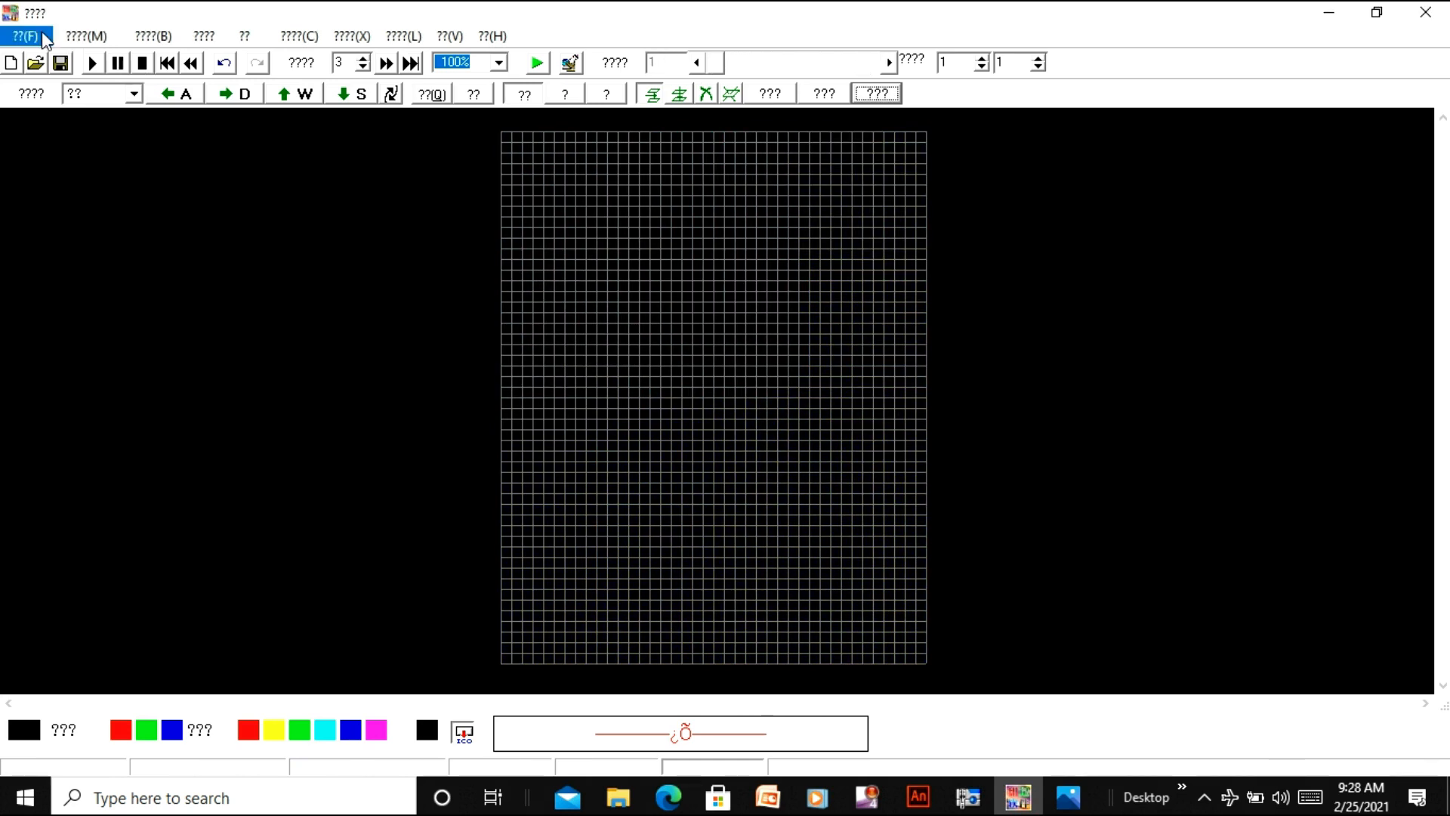
Save the animation to the Desktop as a .tol file named 1 50x40
left_click(61, 64)
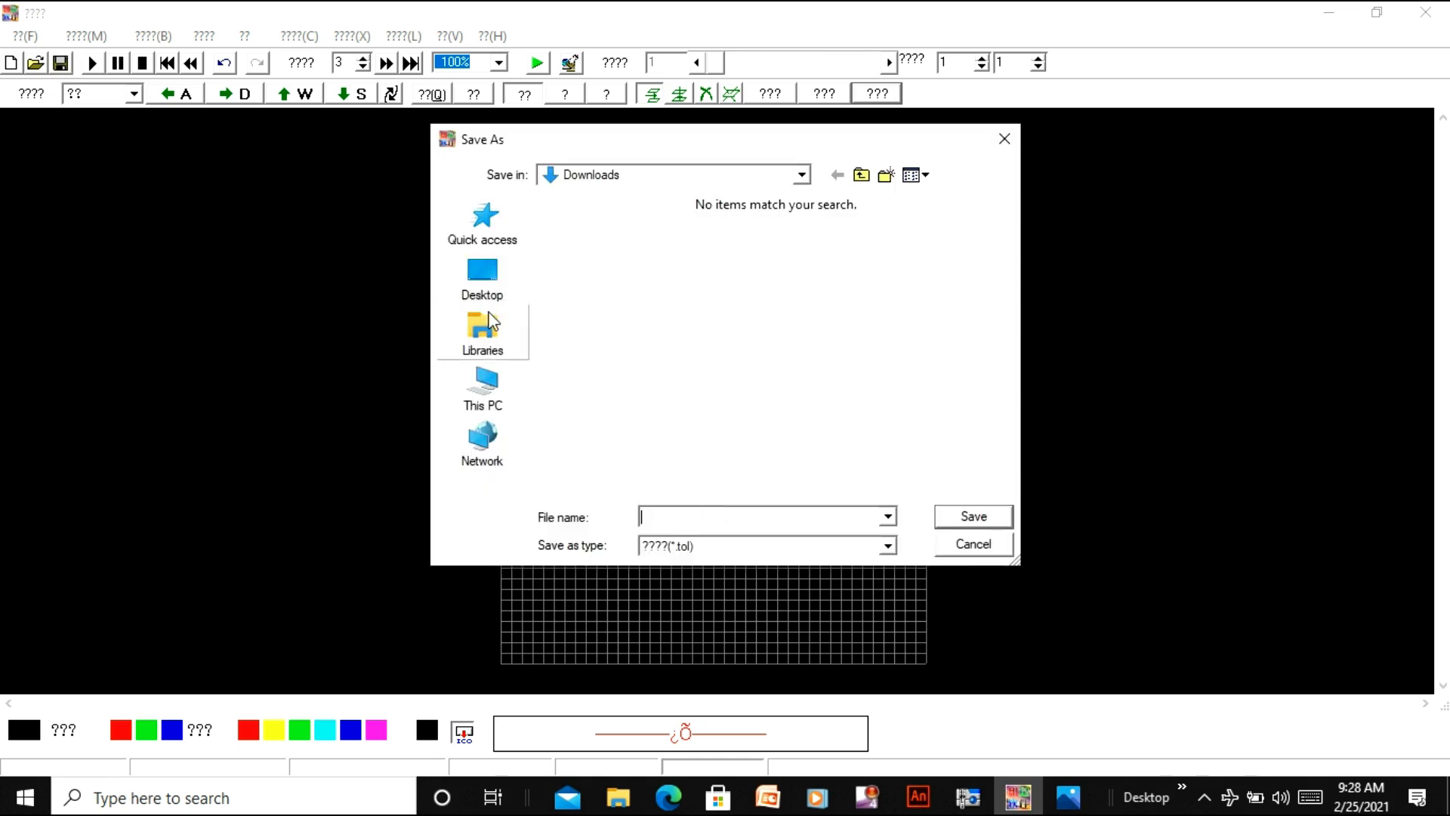
left_click(477, 296)
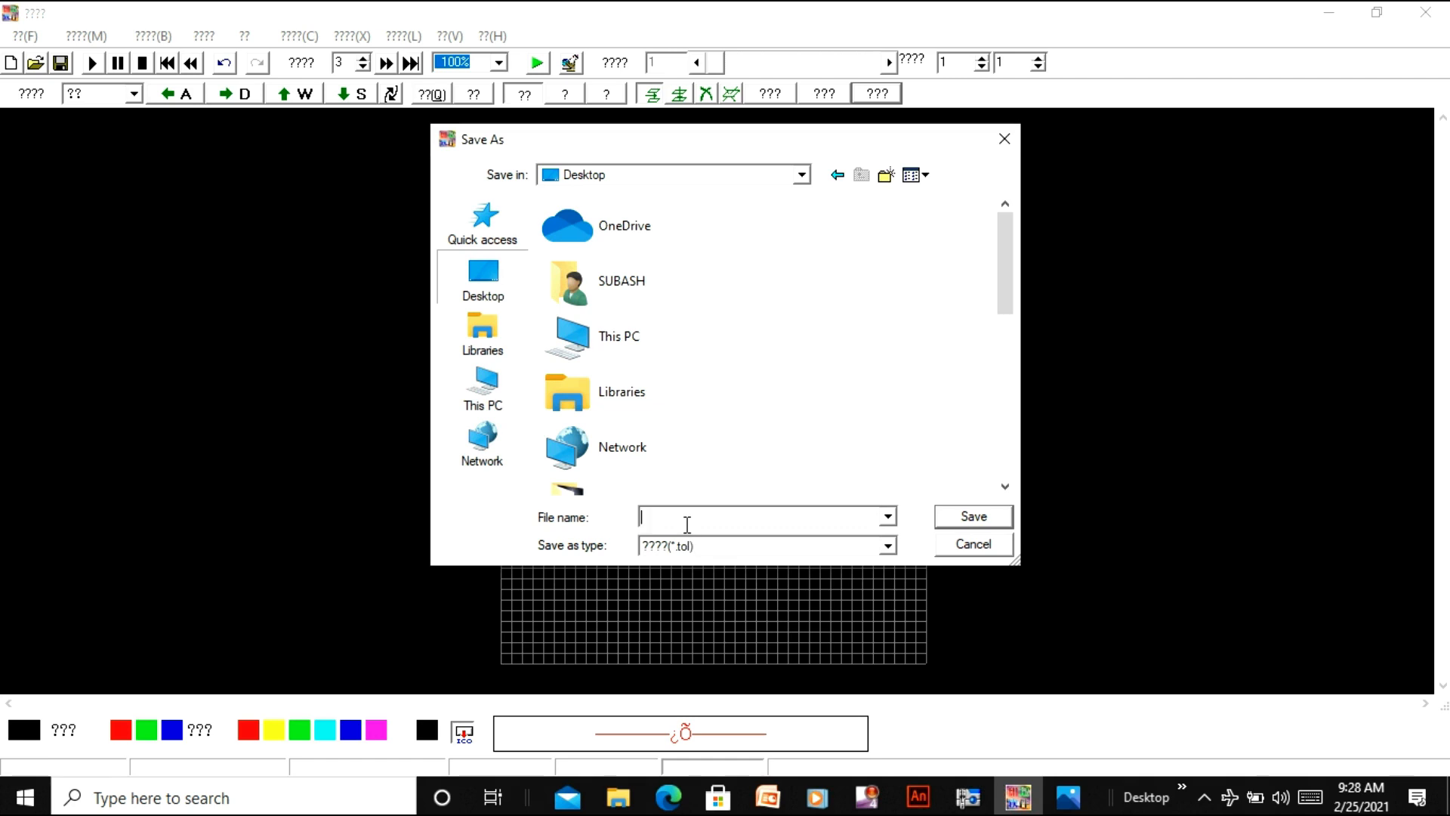
type("1 50x40")
left_click(961, 521)
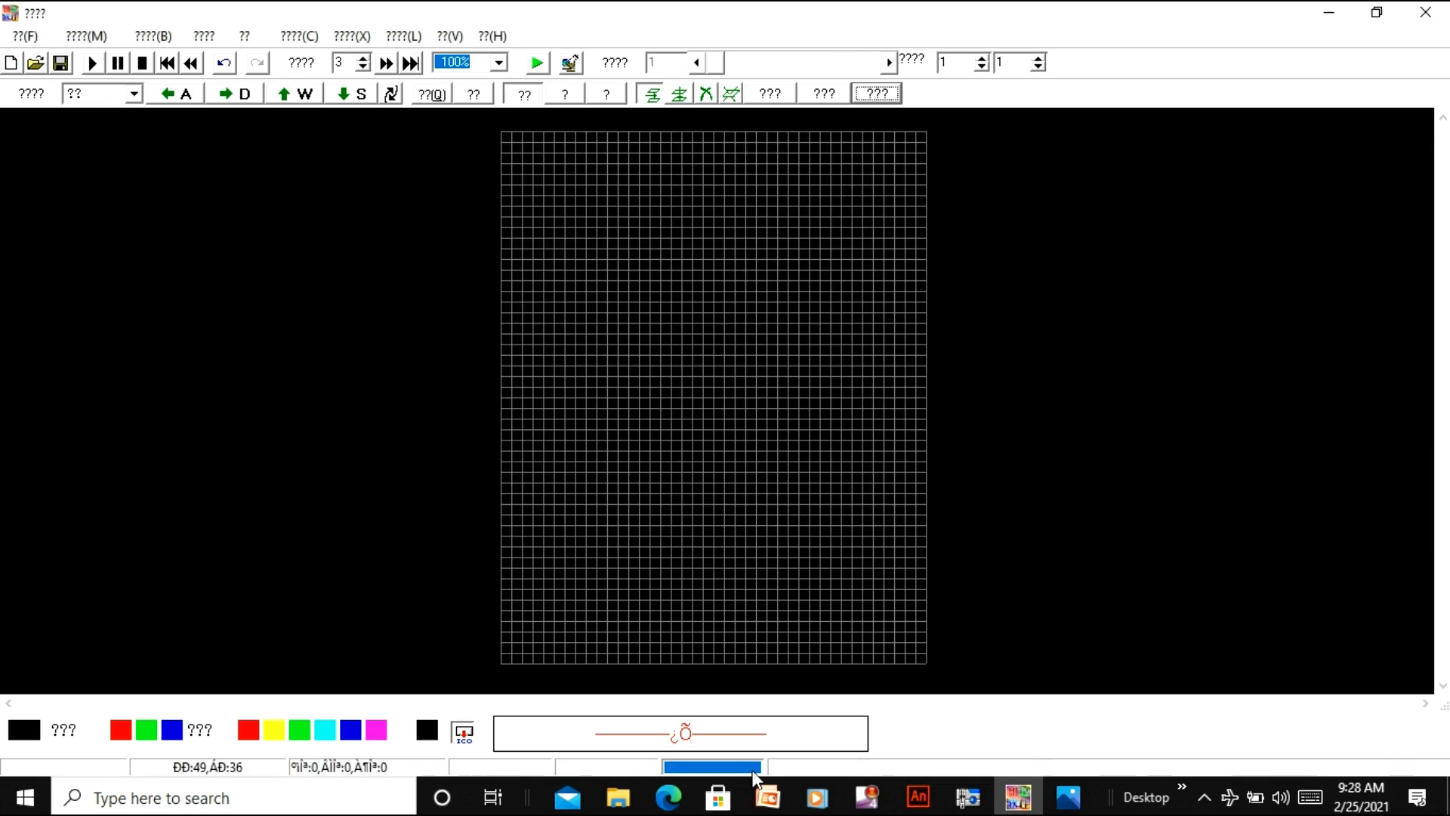
Minimize the open NeonPlay windows and launch LedEdit 2014 from the desktop
left_click(1332, 12)
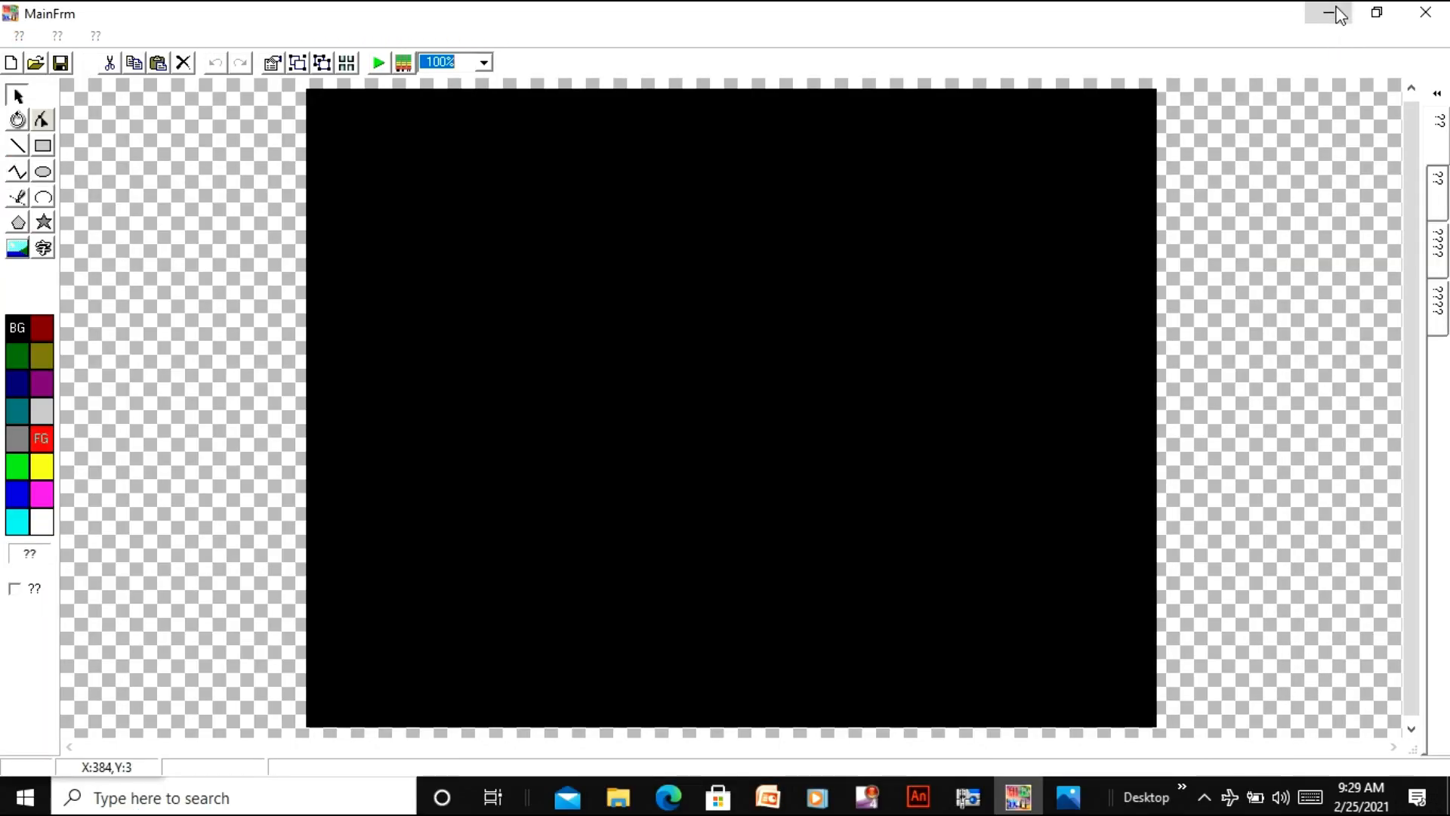
left_click(1333, 12)
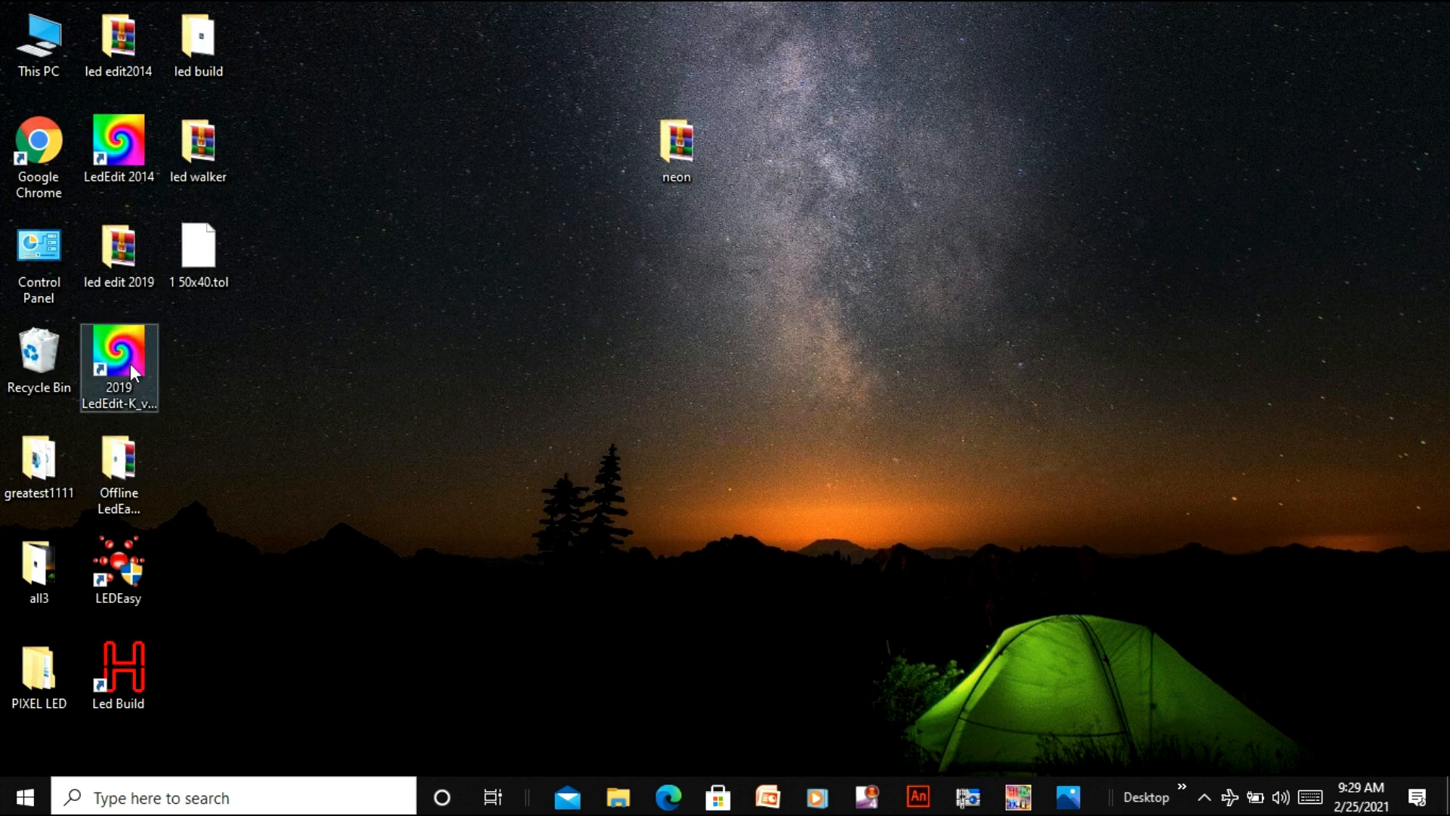
left_click(112, 148)
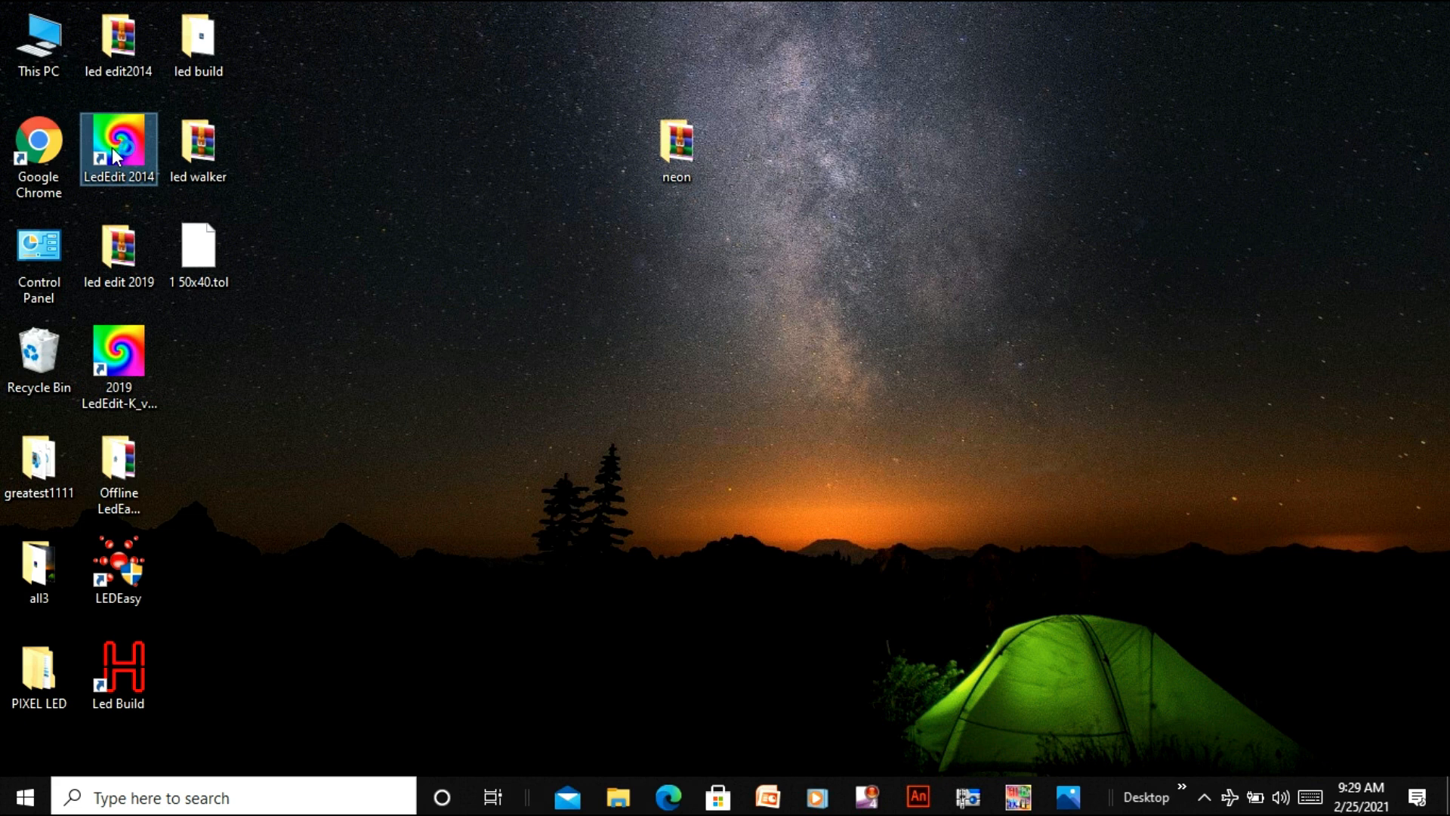
double_click(111, 149)
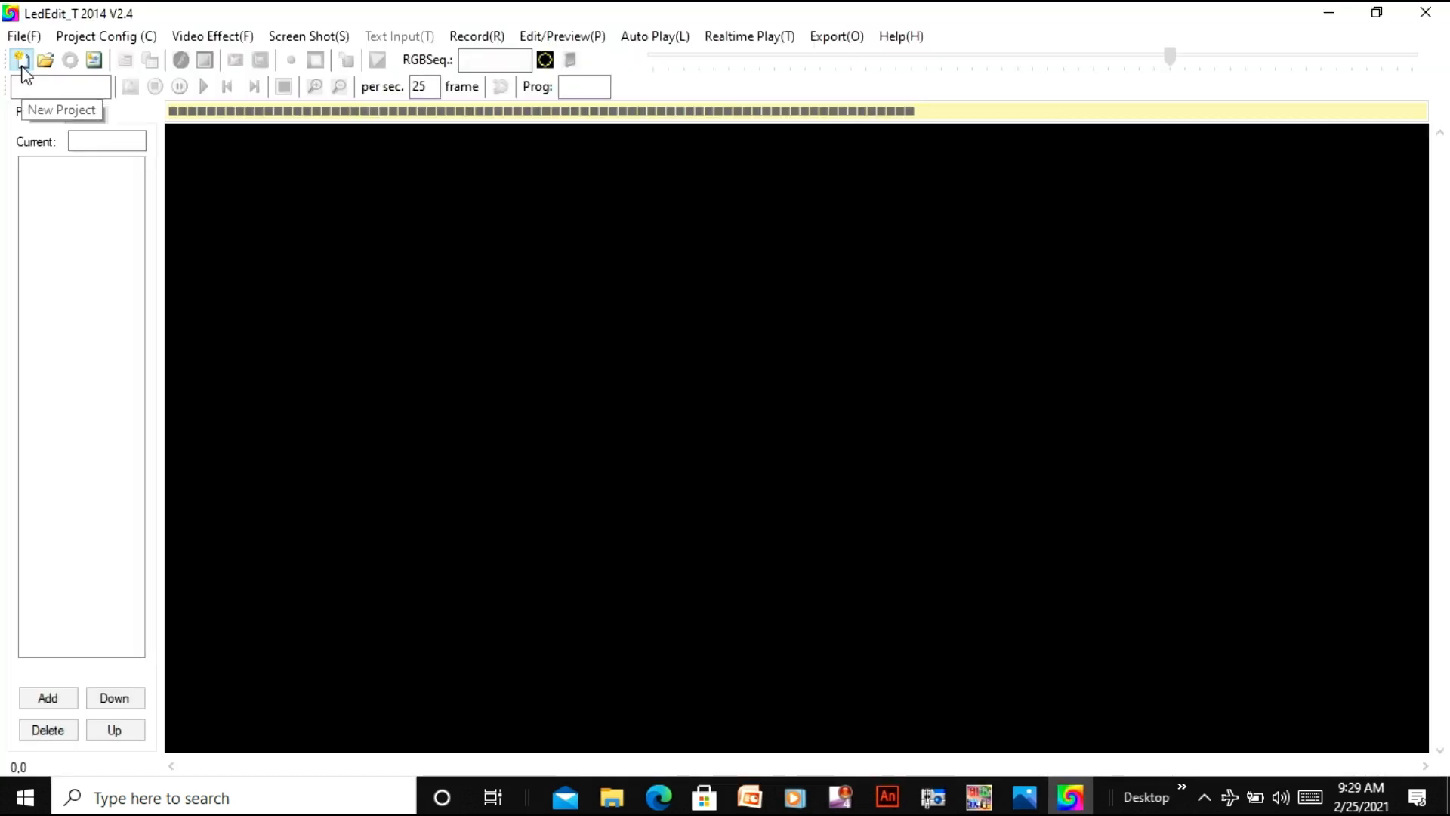
Create a new project for the T-8000-WS2811 controller with 1024 lights per port
left_click(22, 60)
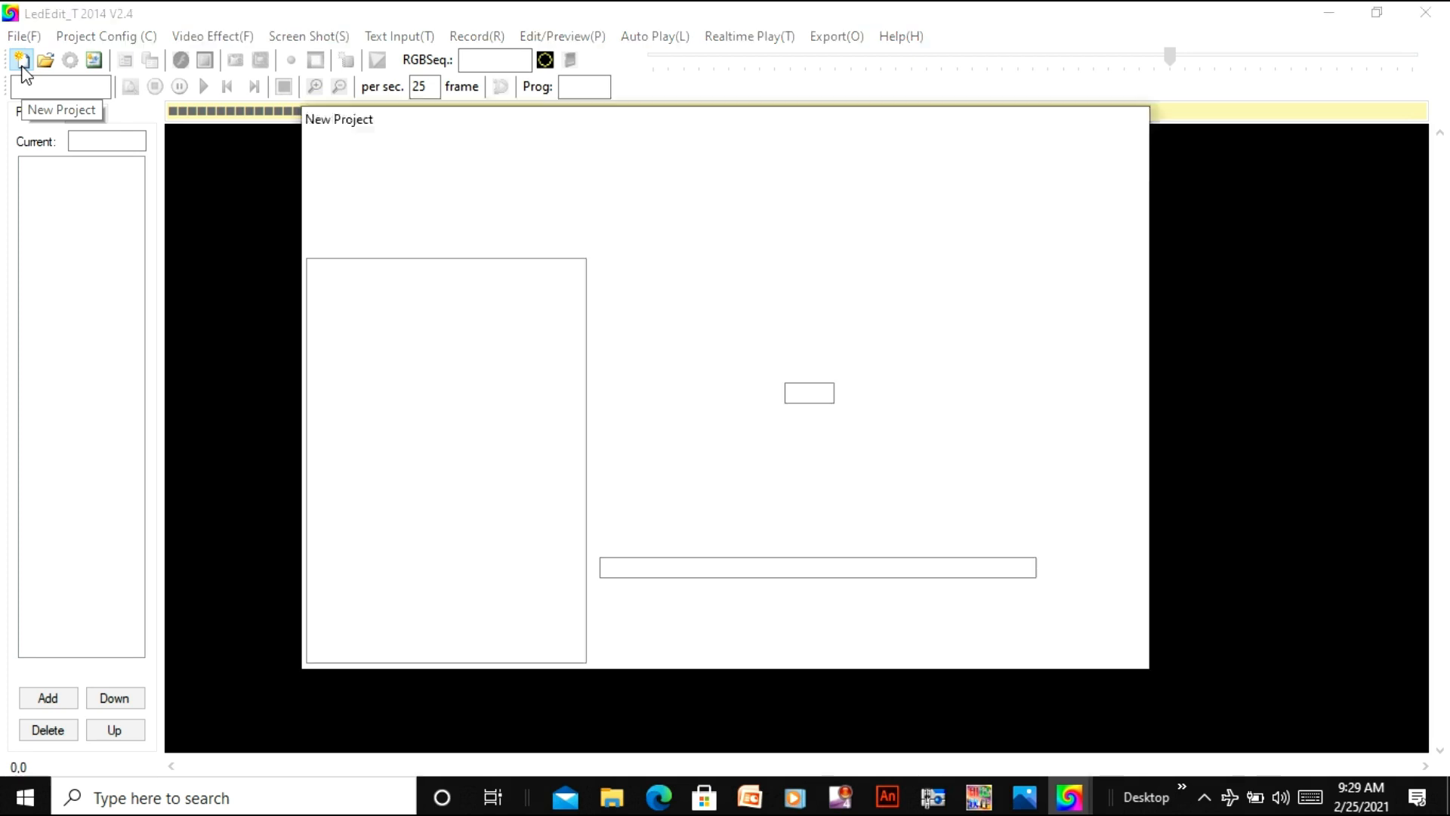
left_click(605, 313)
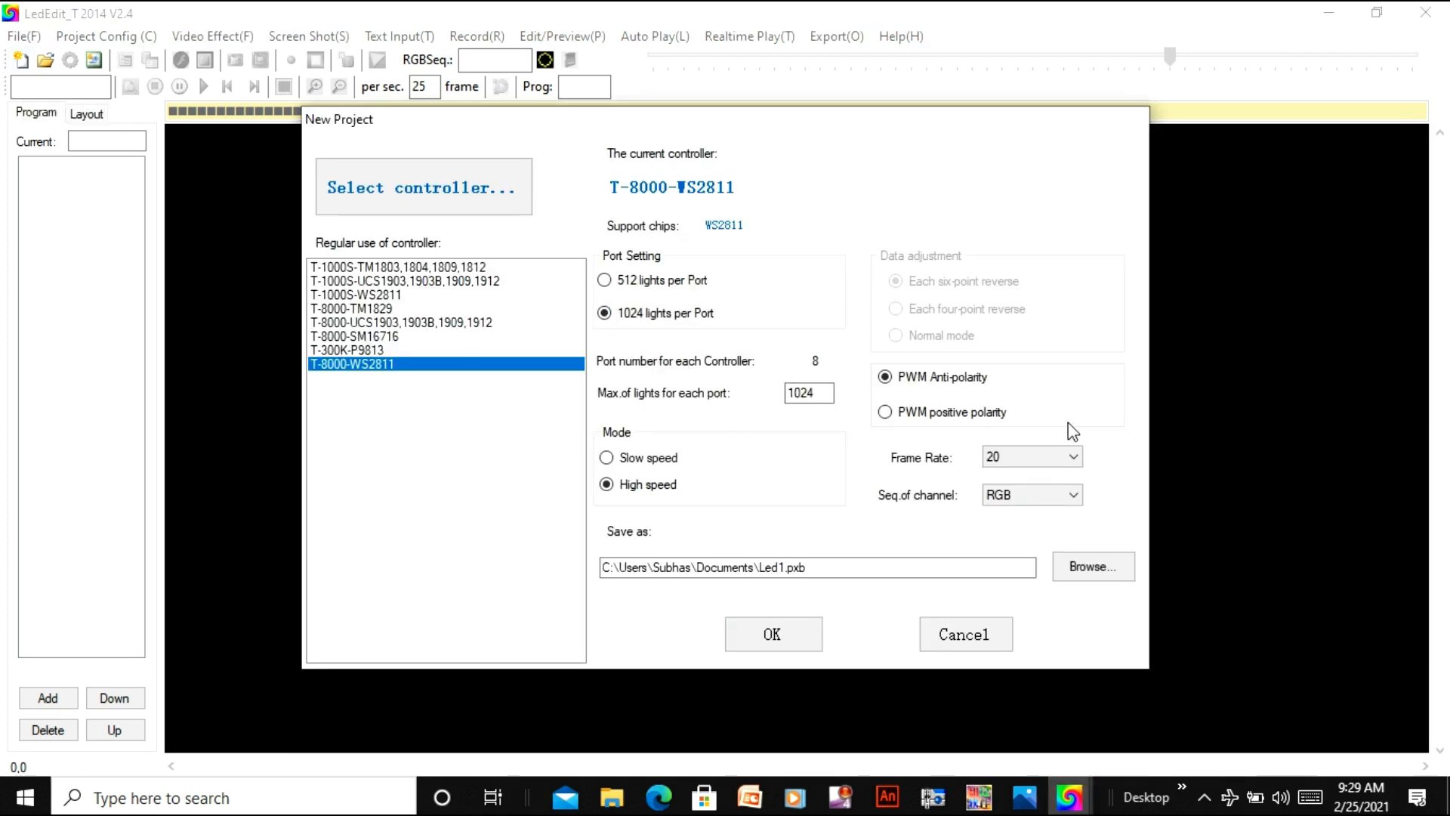
left_click(766, 642)
Generate an automatic light layout with 40 horizontal and 50 vertical pixels
left_click(71, 60)
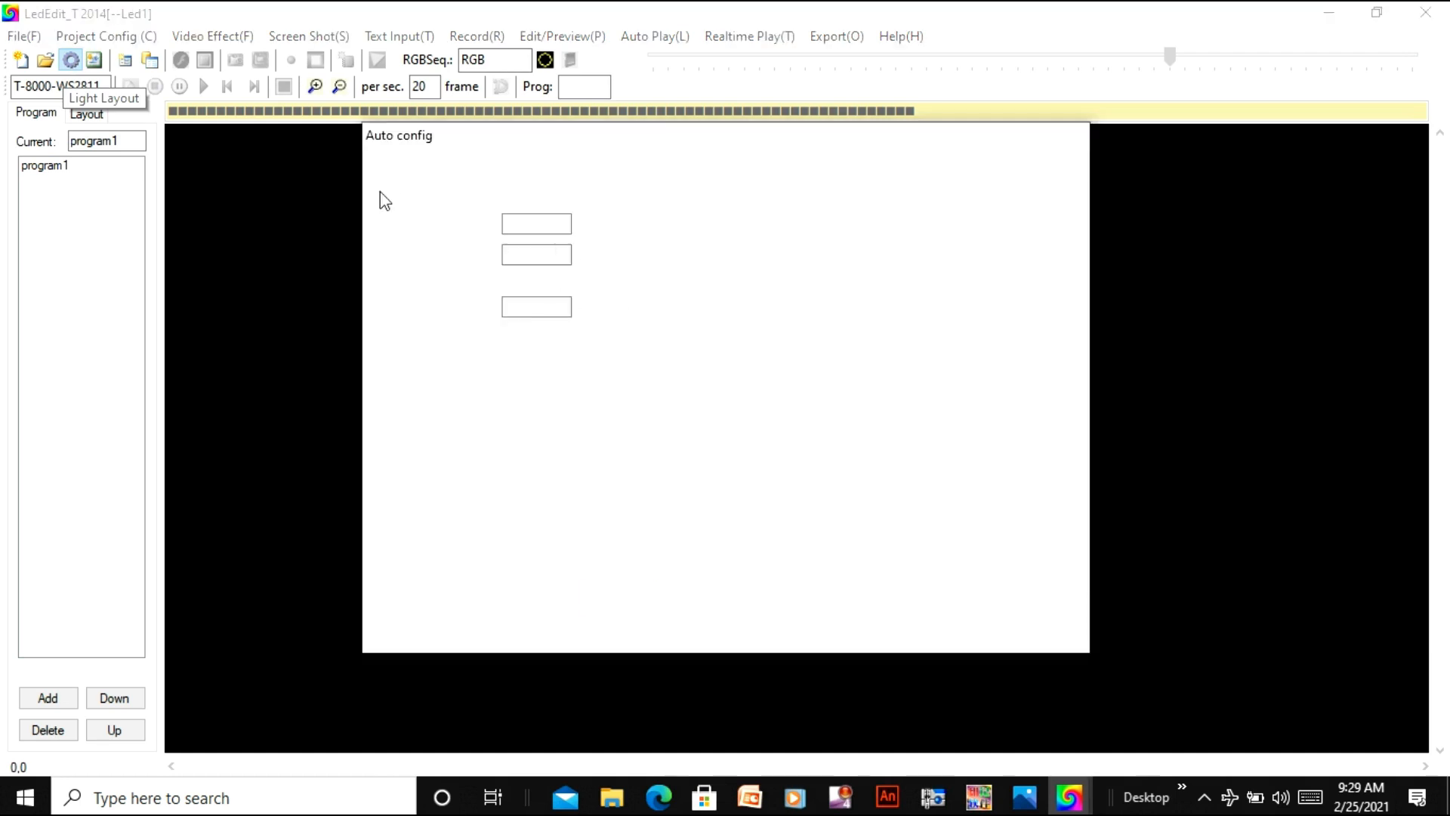
left_click(563, 225)
key("BackSpace")
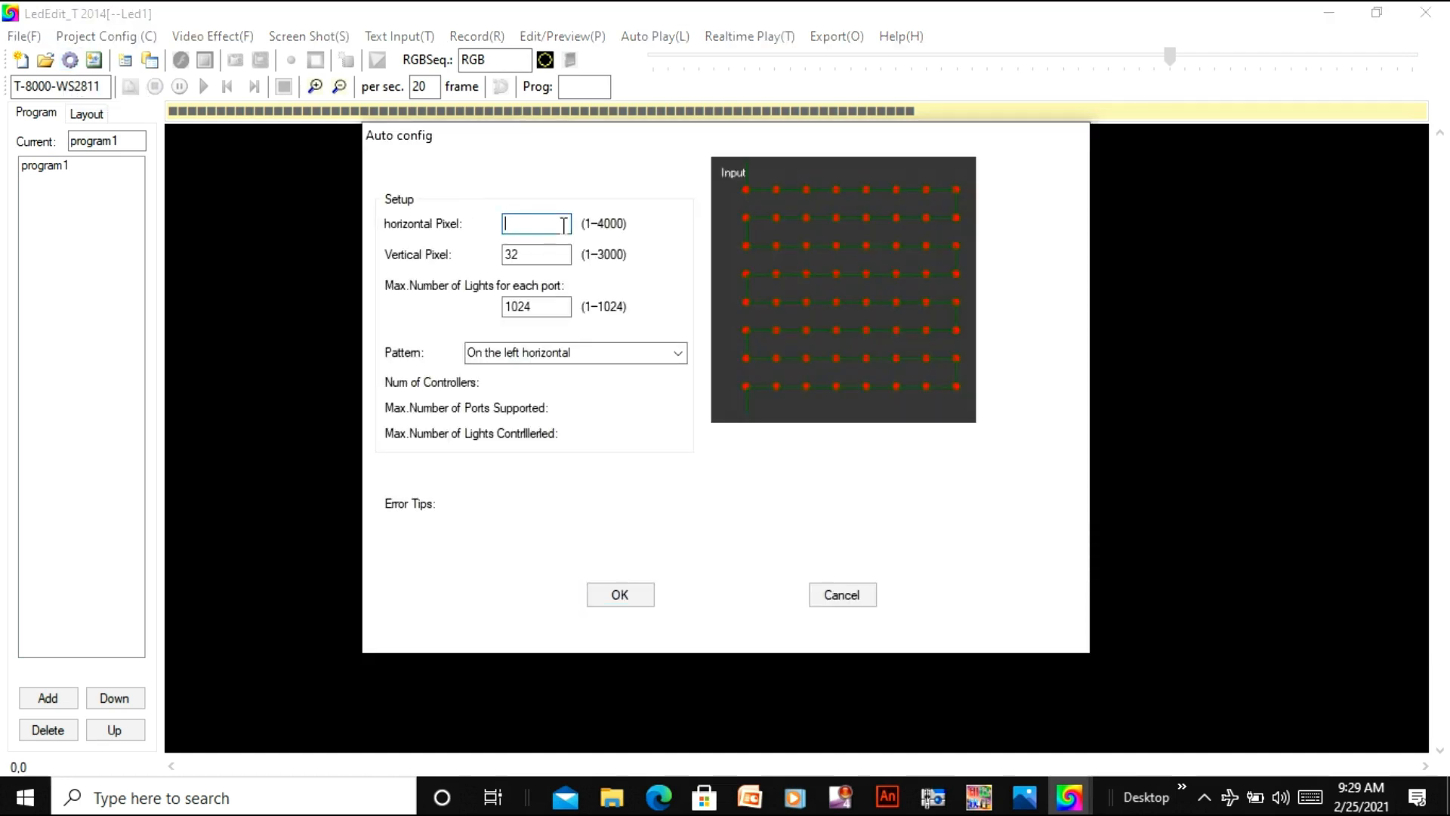
left_click(563, 249)
key("BackSpace")
key("BackSpace")
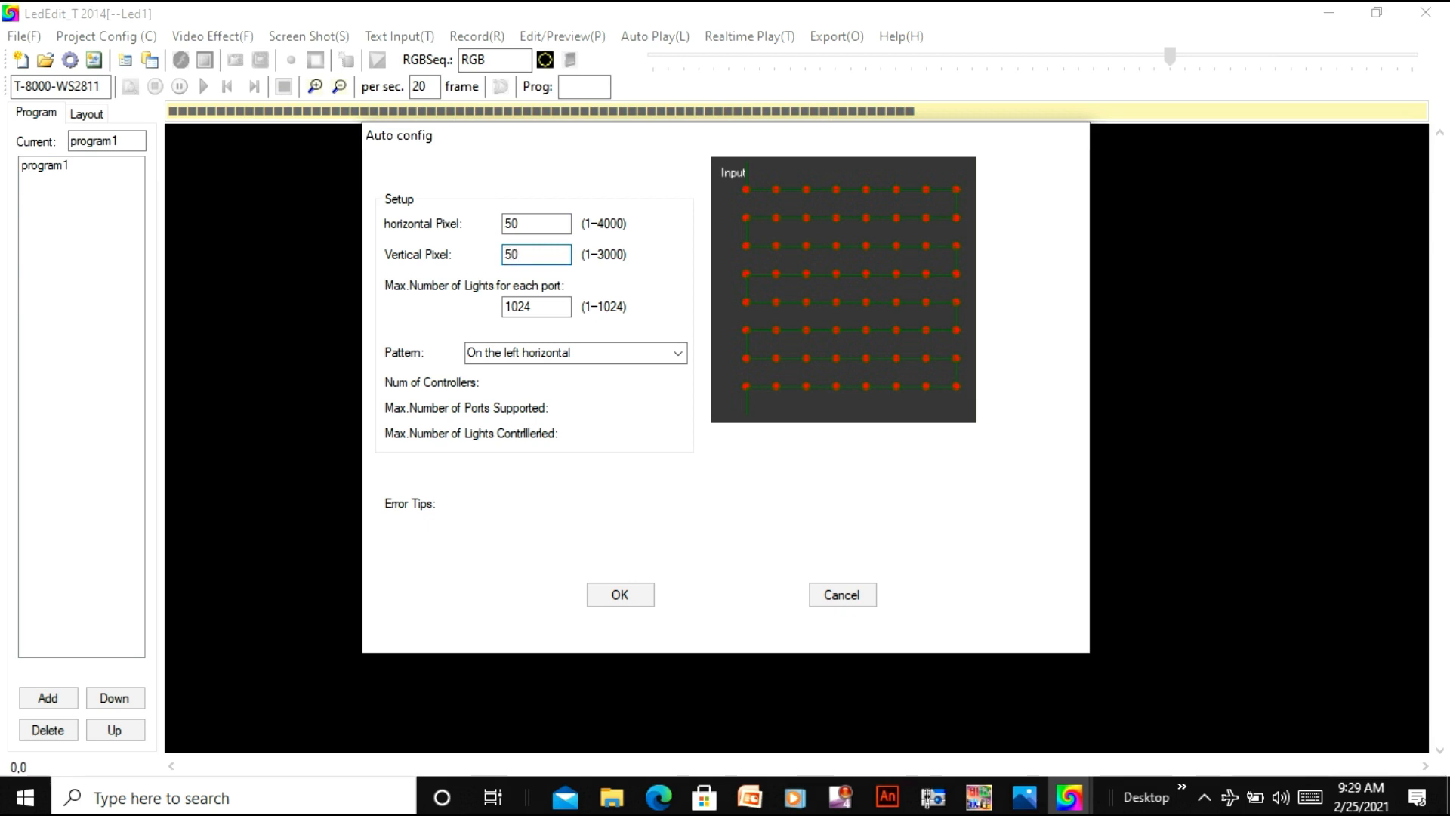
left_click(549, 219)
key("BackSpace")
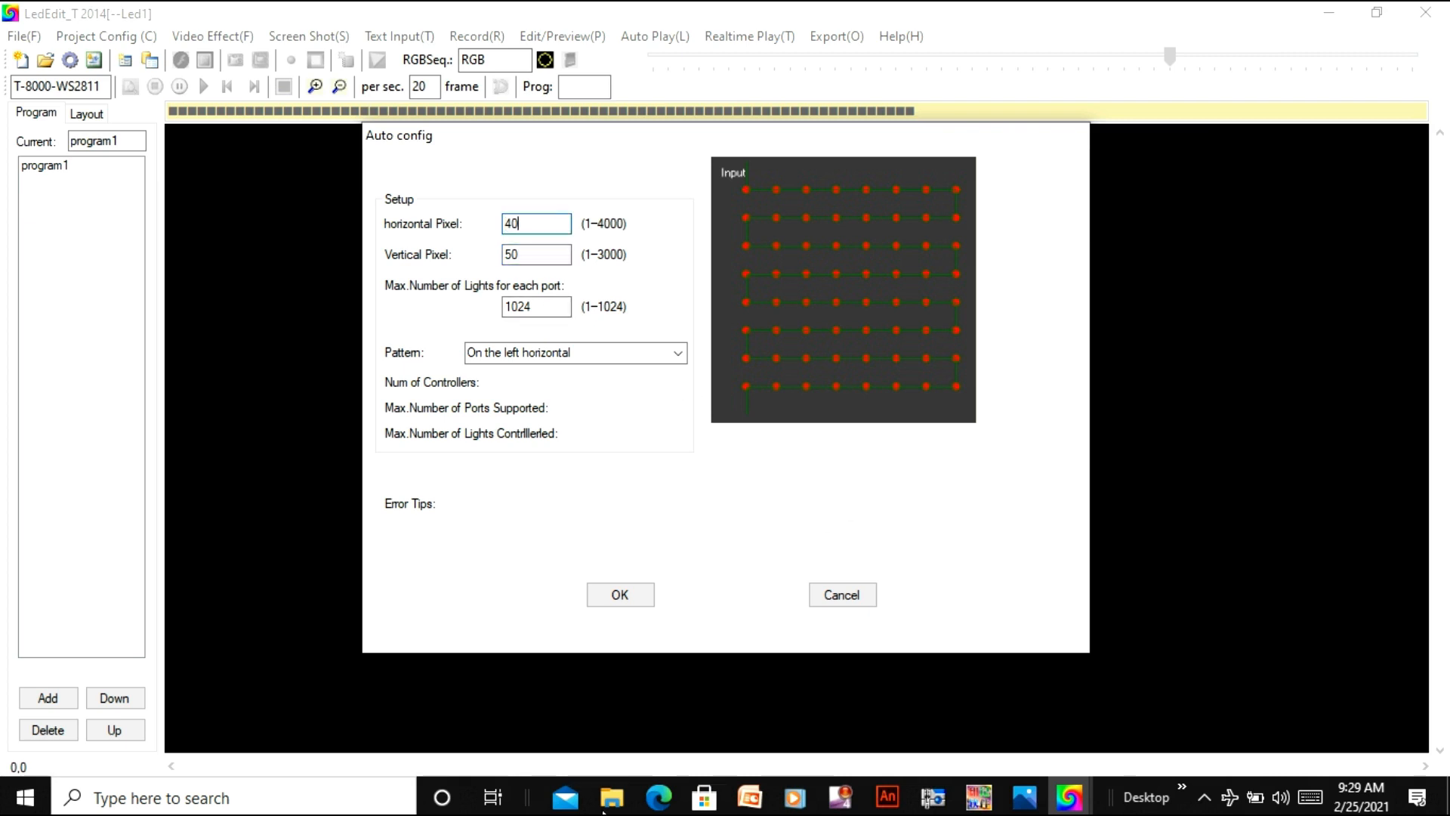
left_click(619, 593)
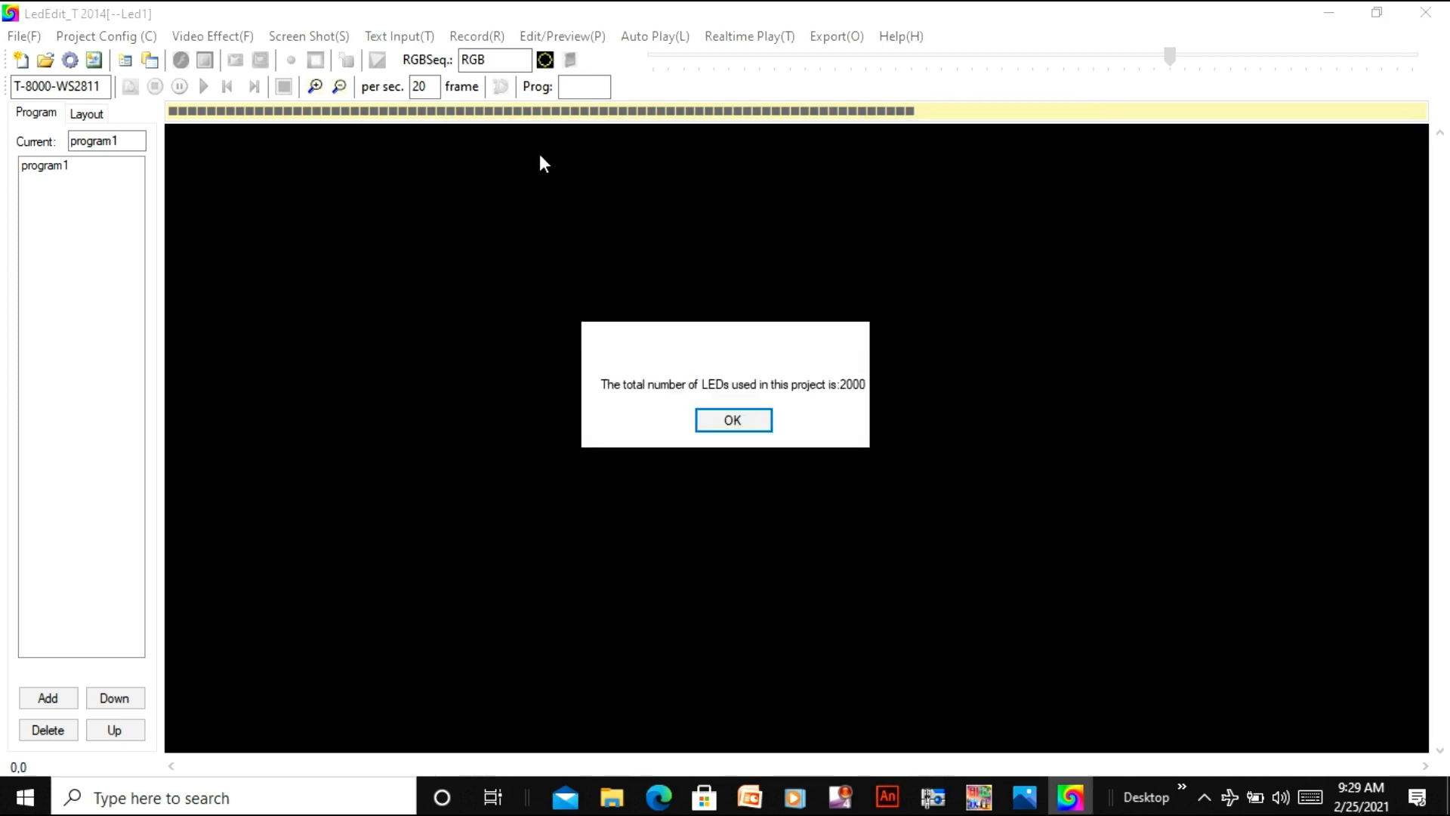
left_click(751, 422)
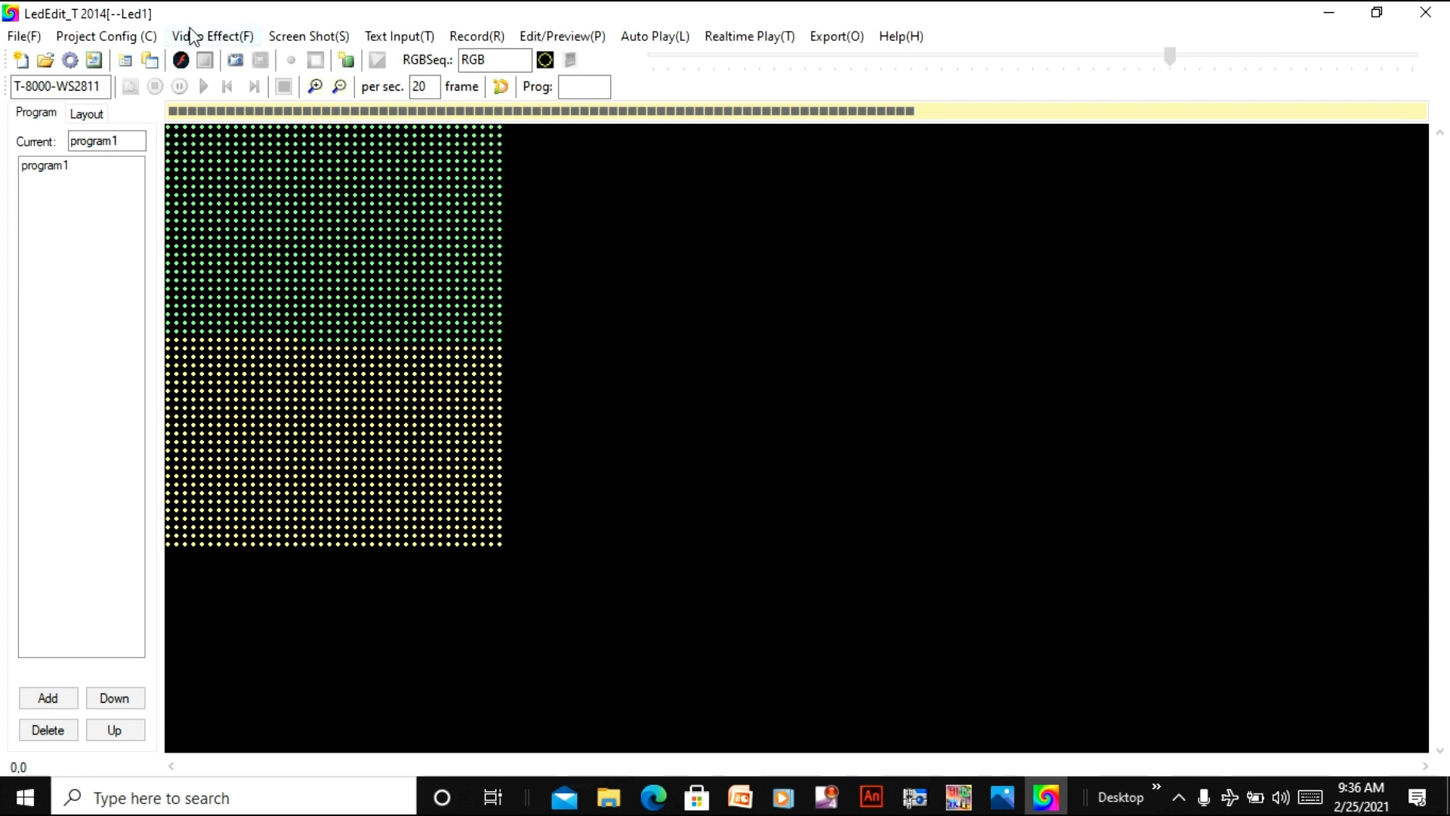
Load the file 1 50x40.tol from the Desktop as the project's video effect
left_click(191, 35)
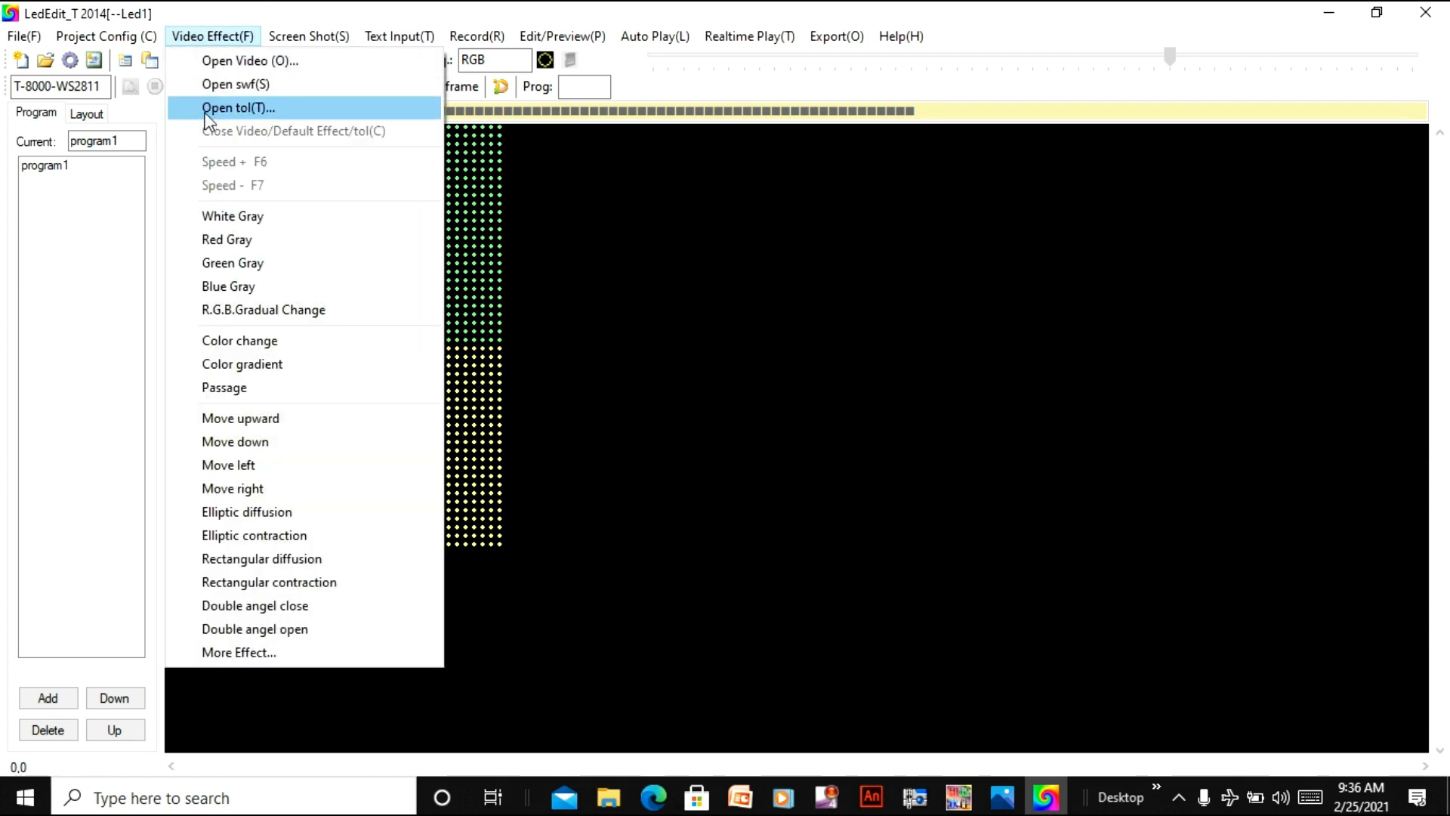
left_click(254, 115)
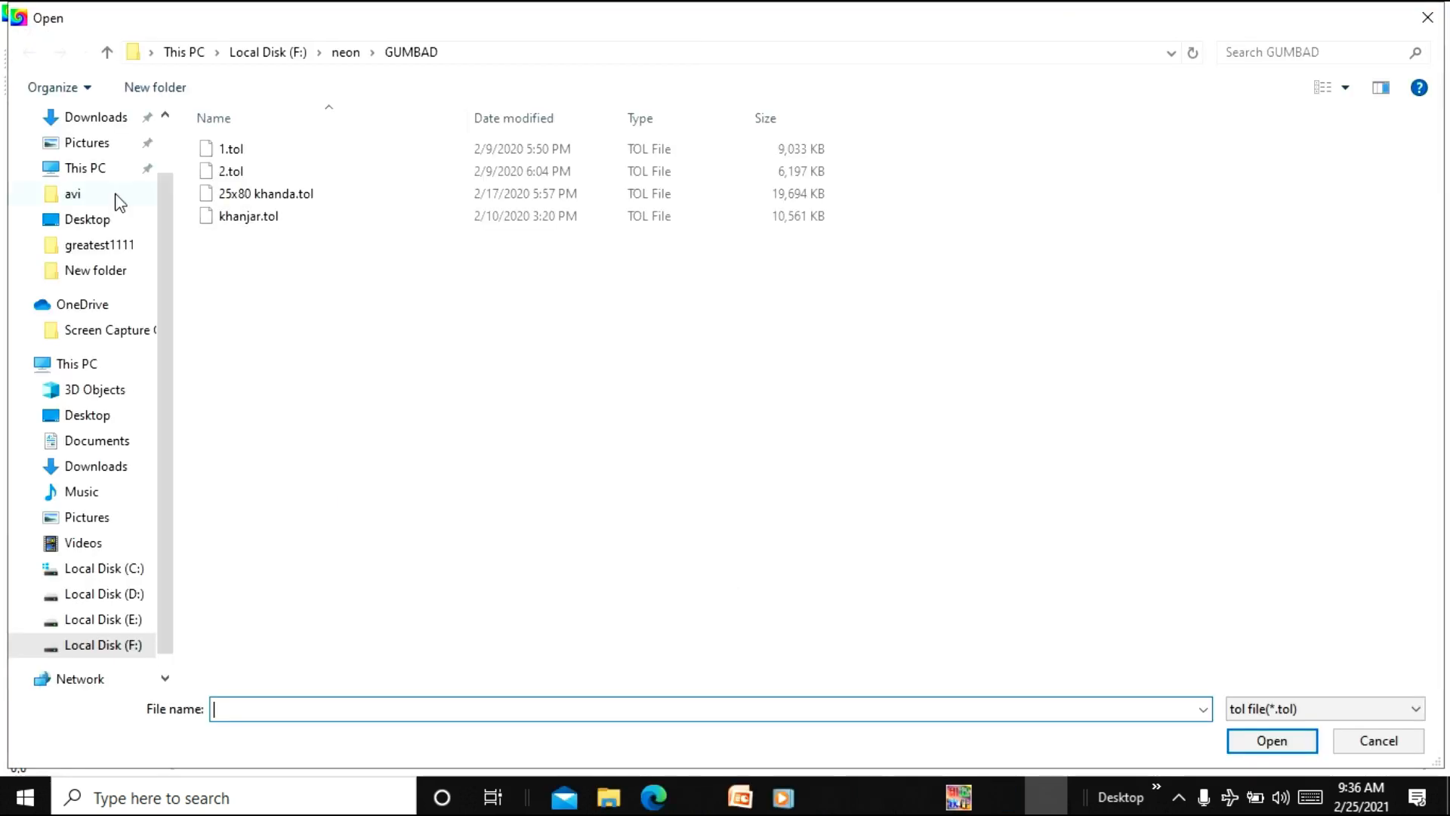
left_click(105, 421)
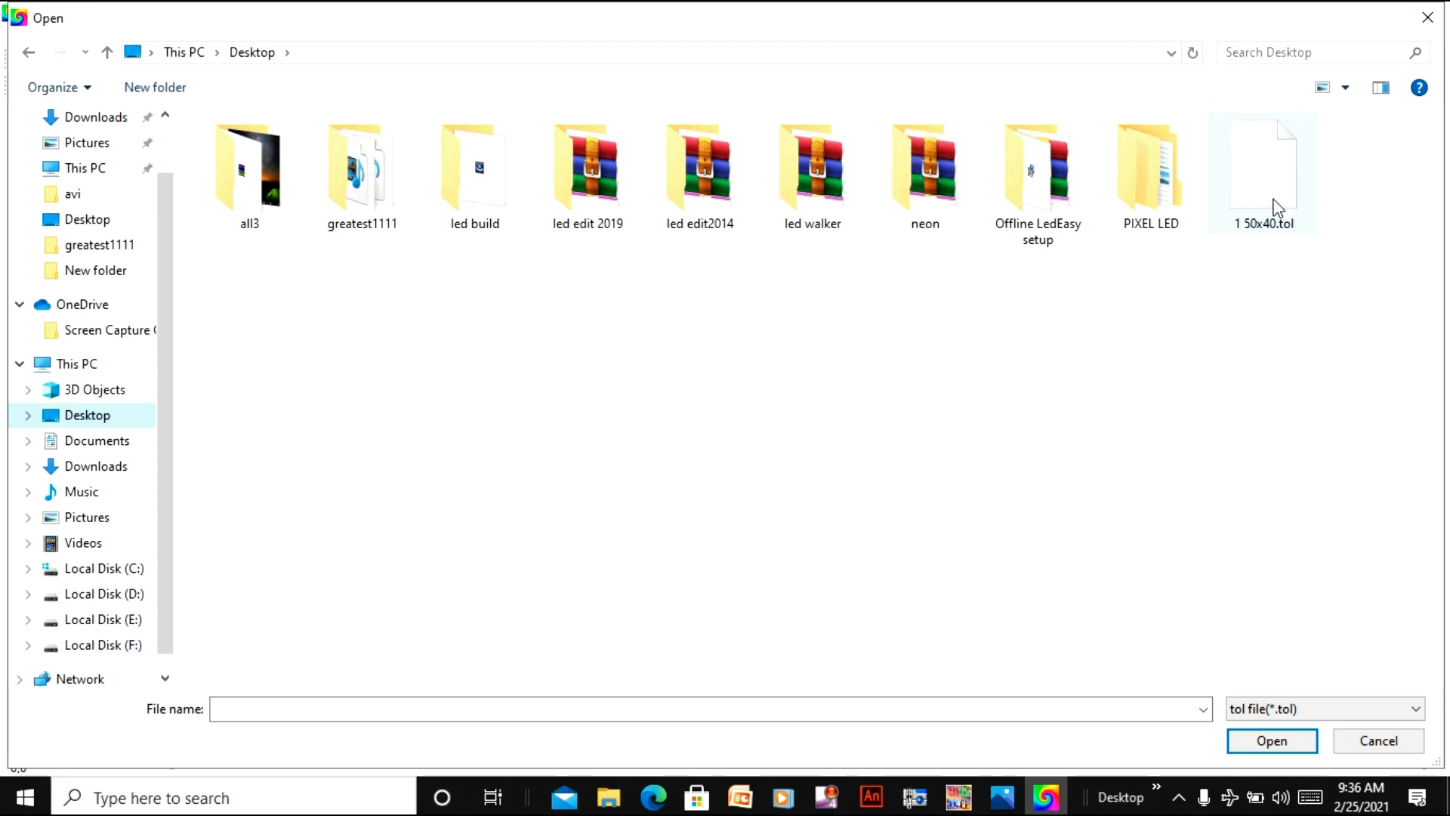
left_click(1275, 170)
double_click(1276, 171)
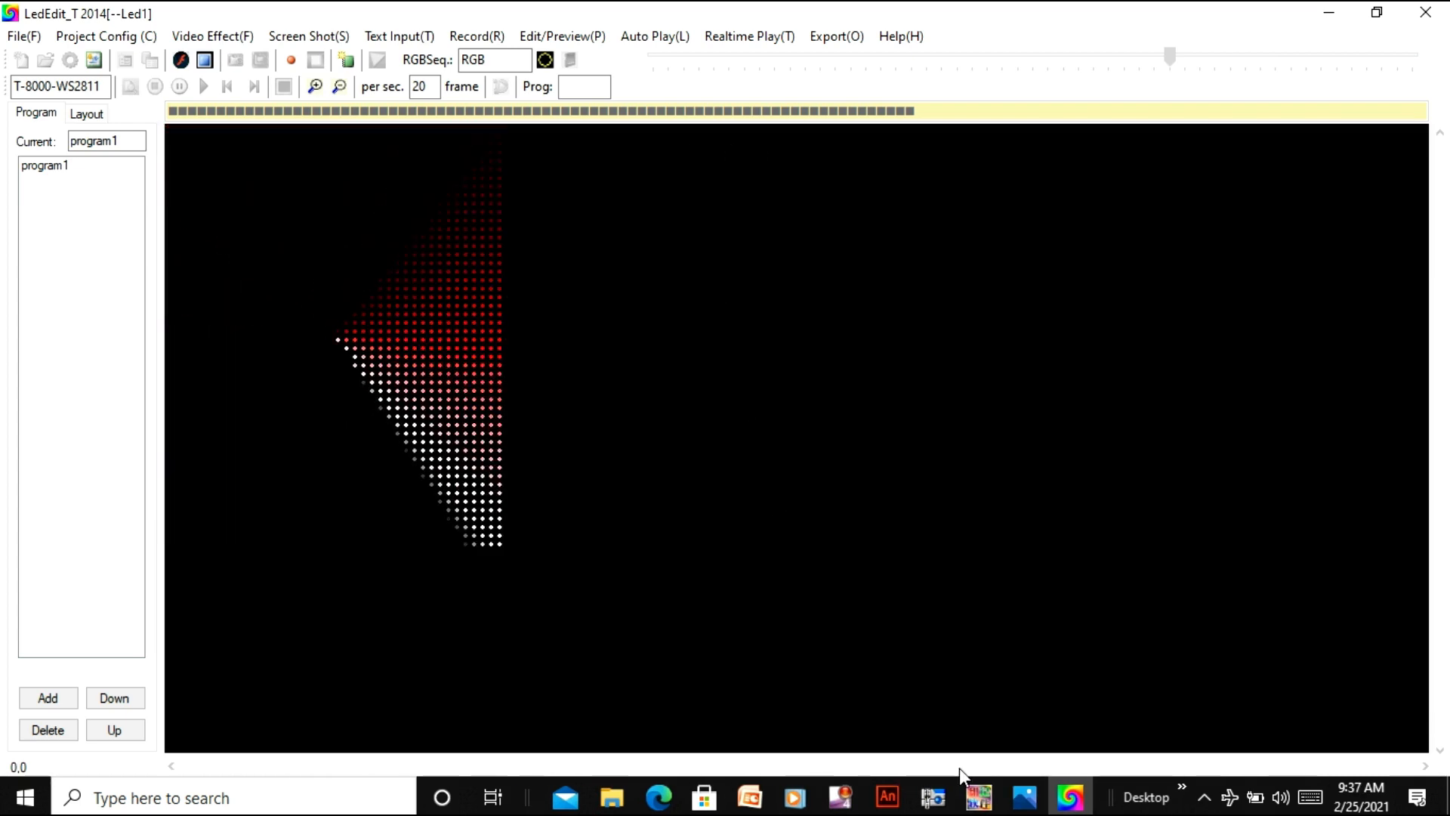
Switch back to NeonPlay and bring up its grid program
left_click(979, 797)
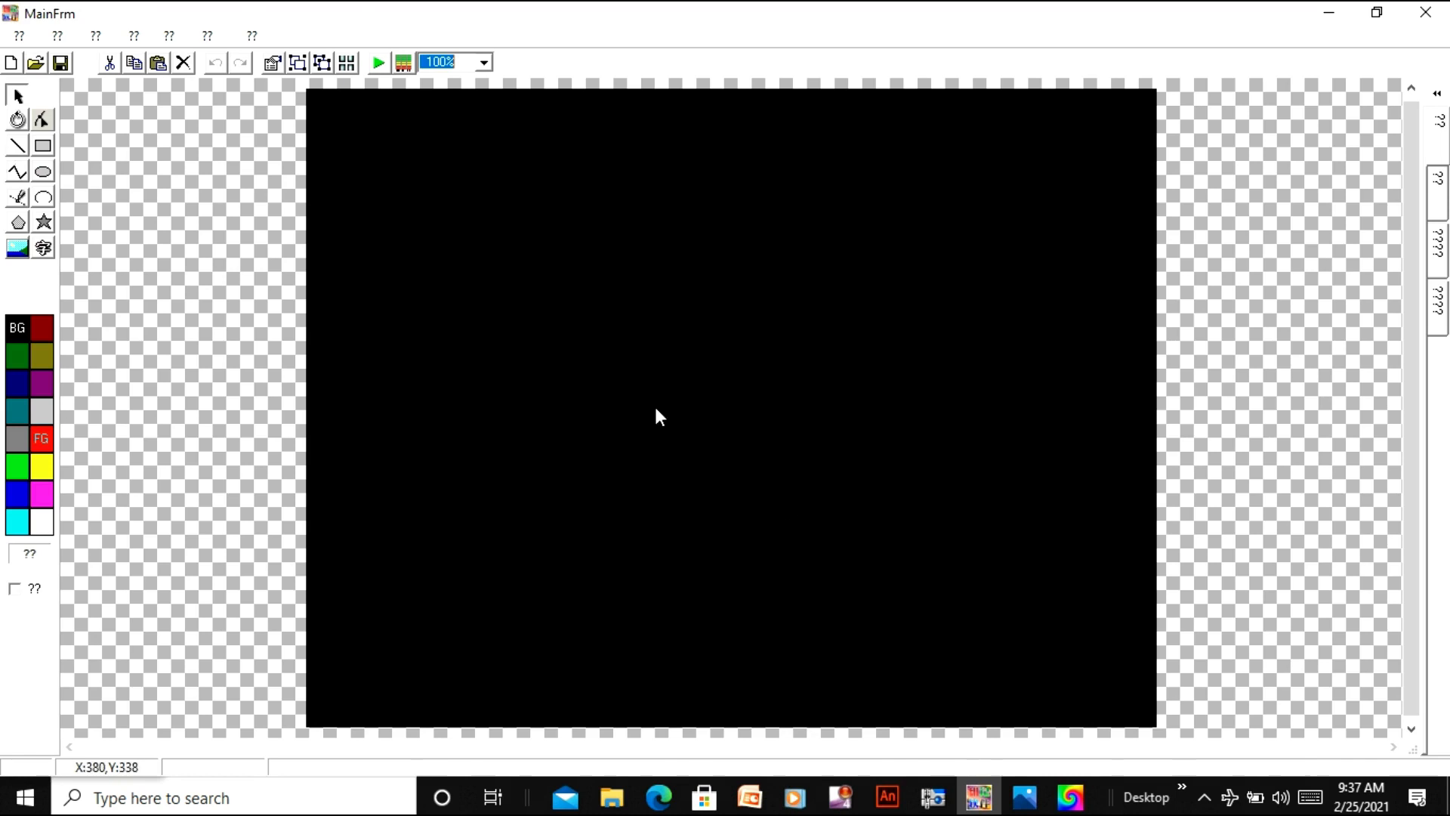
left_click(405, 62)
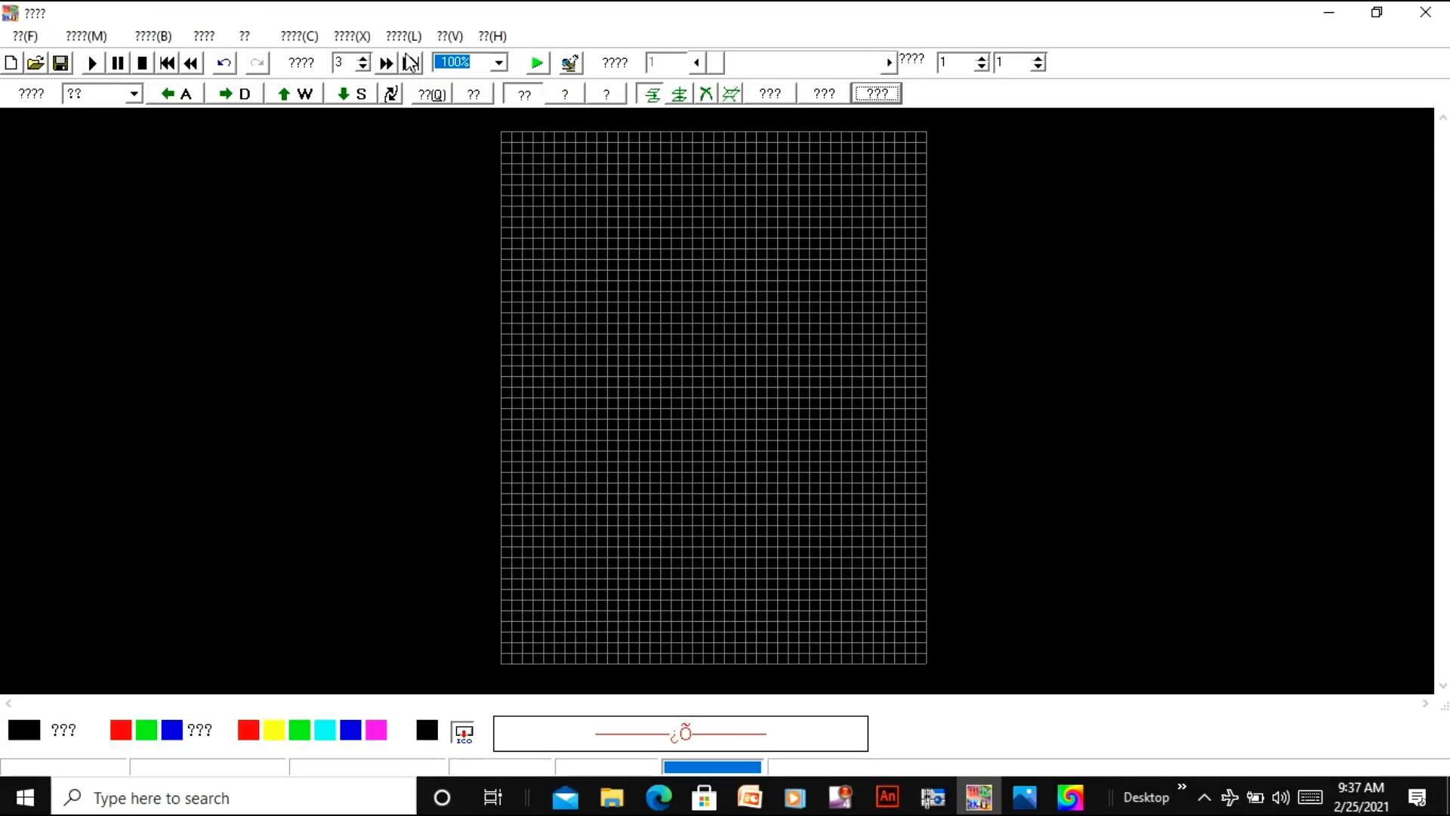